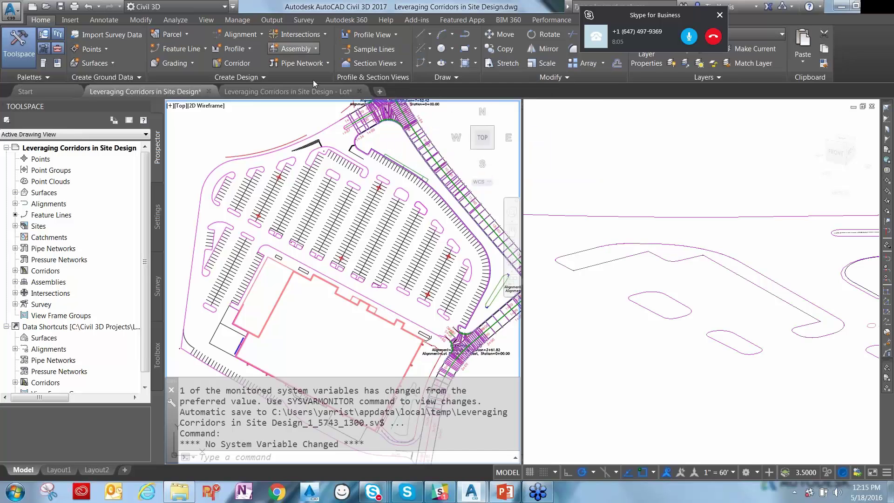
- Examine the curb feature line around the large parking island at the north end of the lot
mouse_move(510, 374)
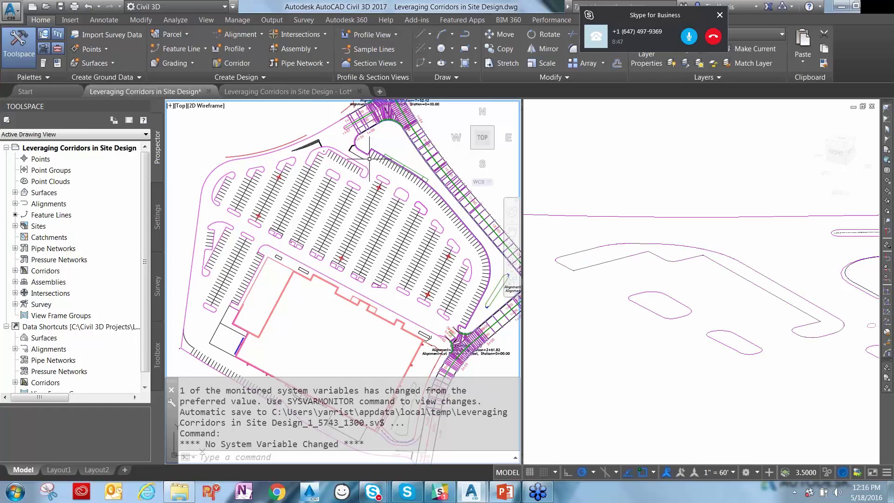
scroll(335, 145, up, 5)
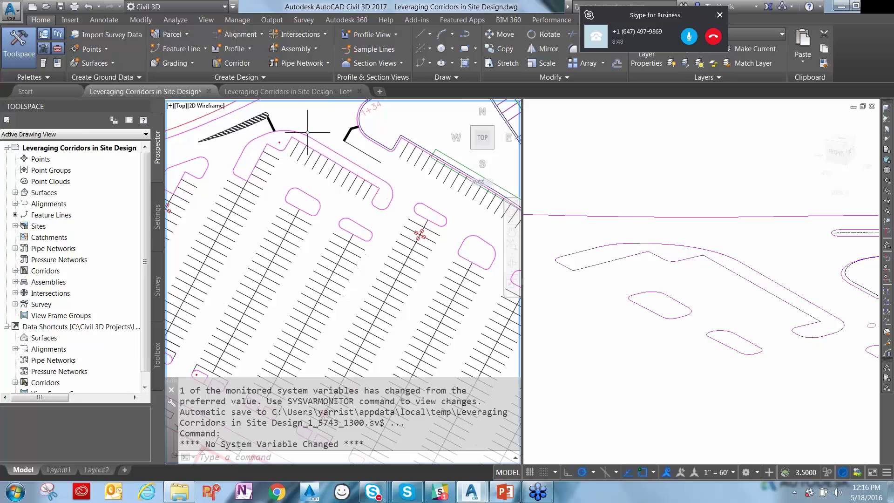
click(321, 152)
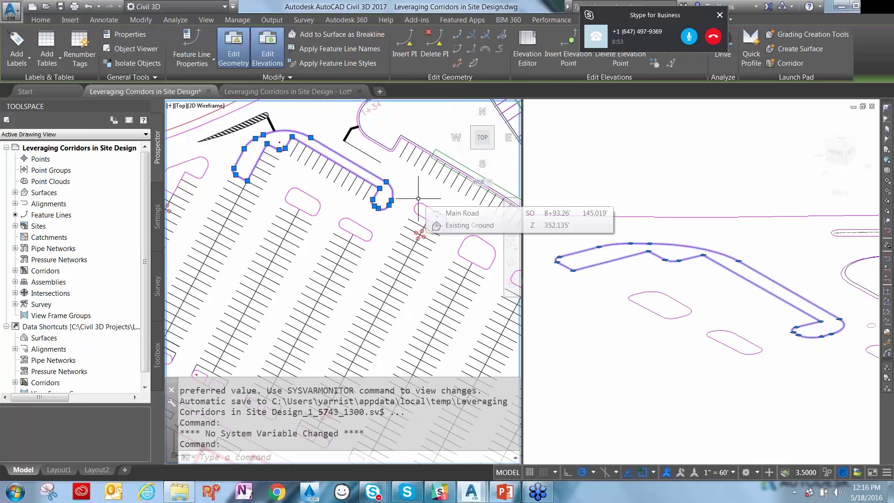
drag(659, 16, 807, 425)
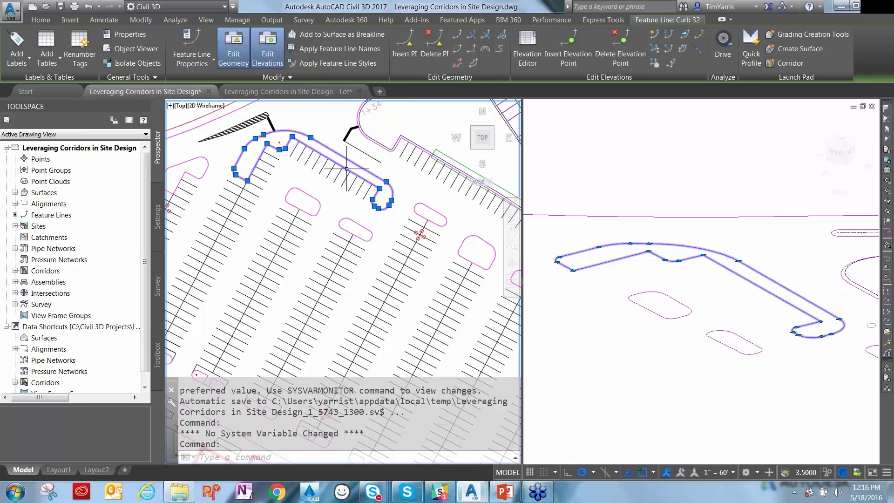
key(Escape)
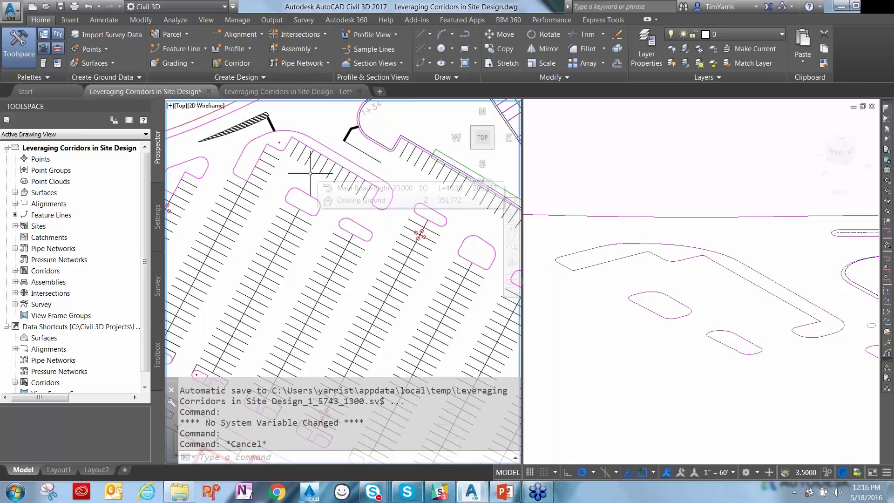
scroll(310, 173, down, 1)
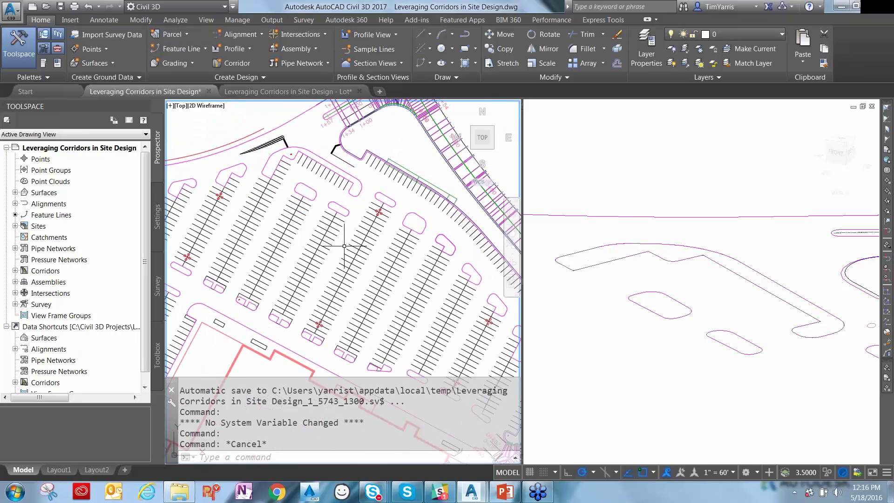
- Start a new corridor with a feature line baseline, picking the small island's Curb 35 feature line in the plan
mouse_move(344, 241)
click(230, 64)
drag(420, 54, 515, 52)
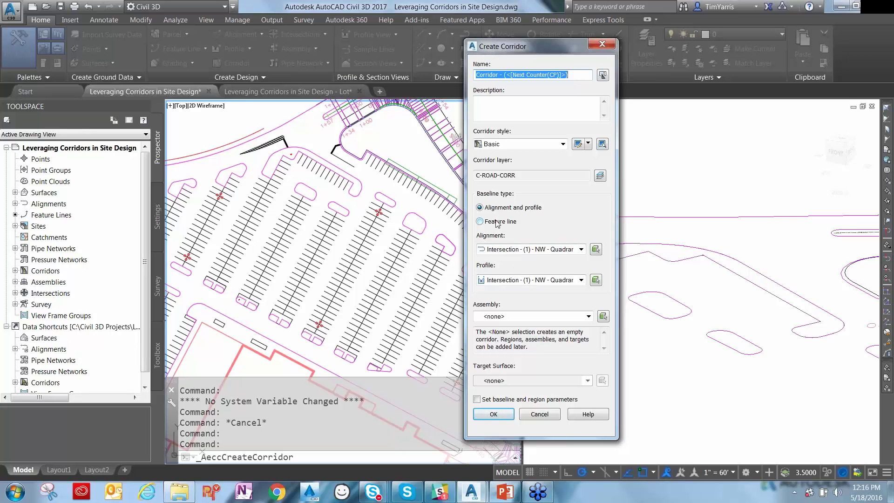
click(480, 222)
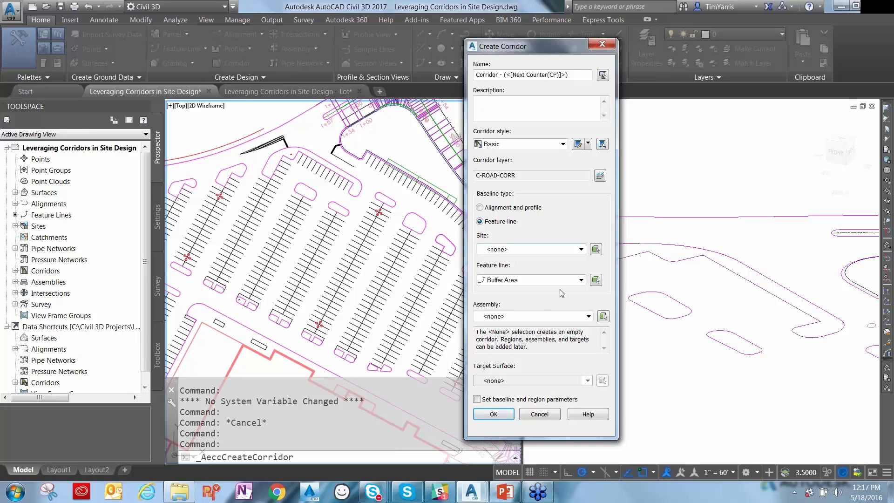
click(581, 280)
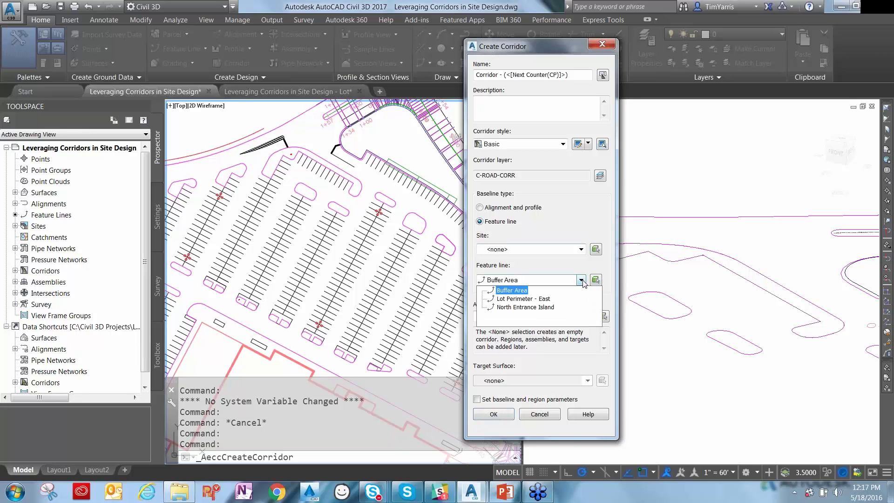
click(583, 280)
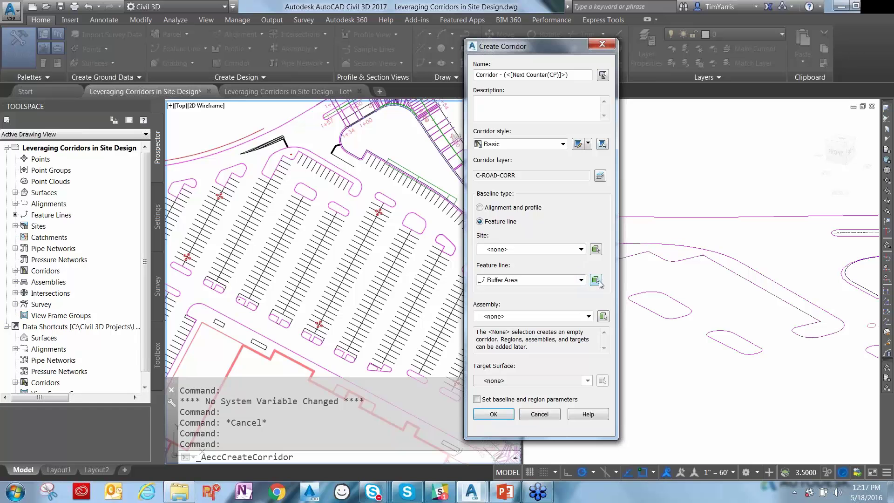
click(596, 280)
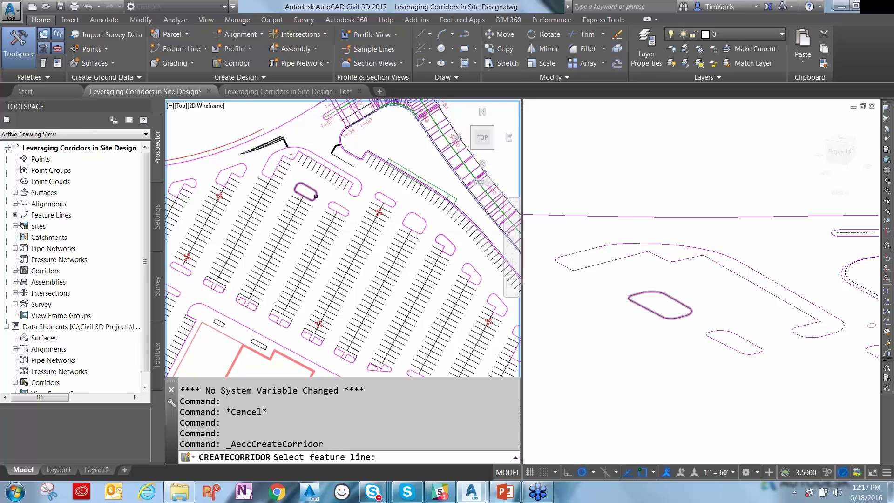
click(326, 209)
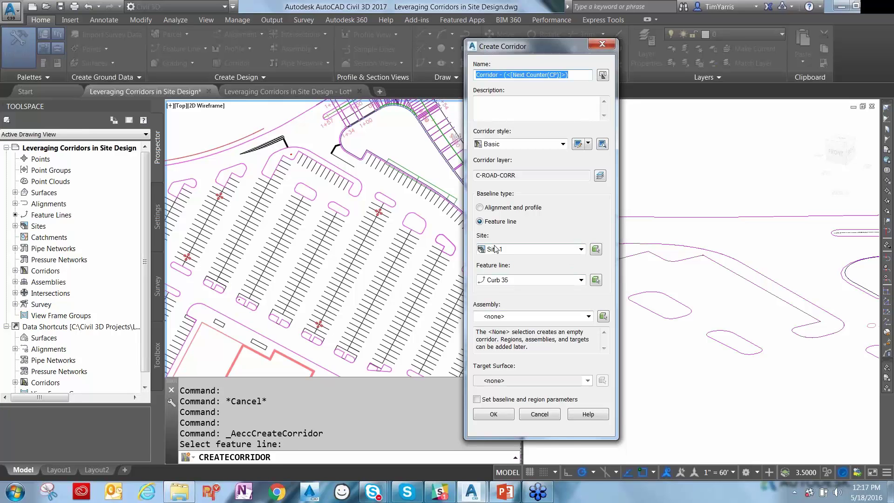
- Assign the Curb assembly, turn off setting baseline and region parameters, and create the corridor with the name Parking Lot
click(515, 320)
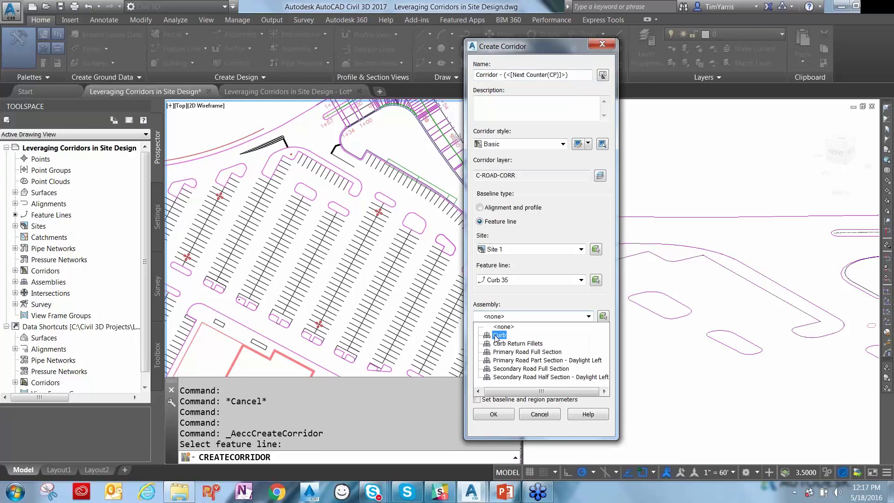
click(503, 335)
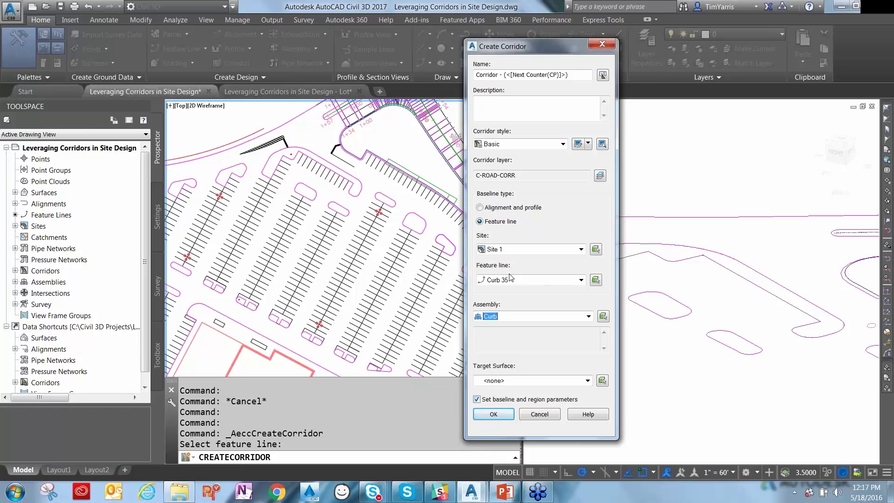
click(483, 401)
drag(580, 76, 456, 80)
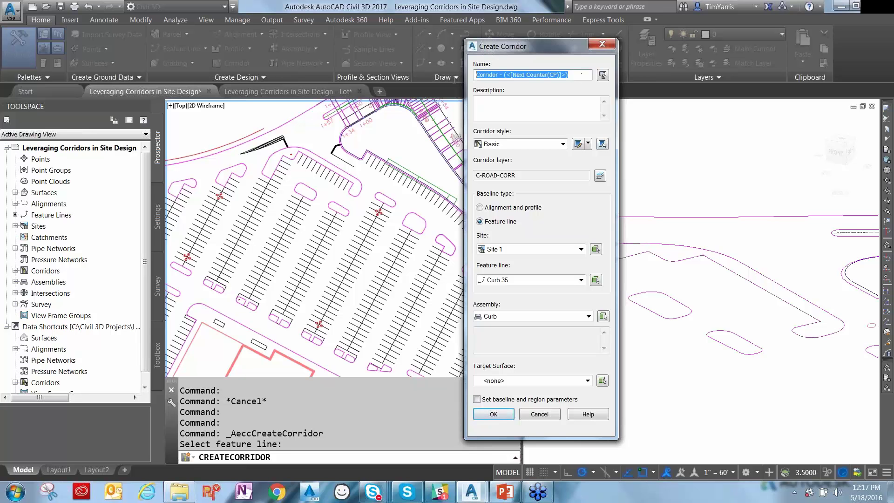
text(Parking Lot)
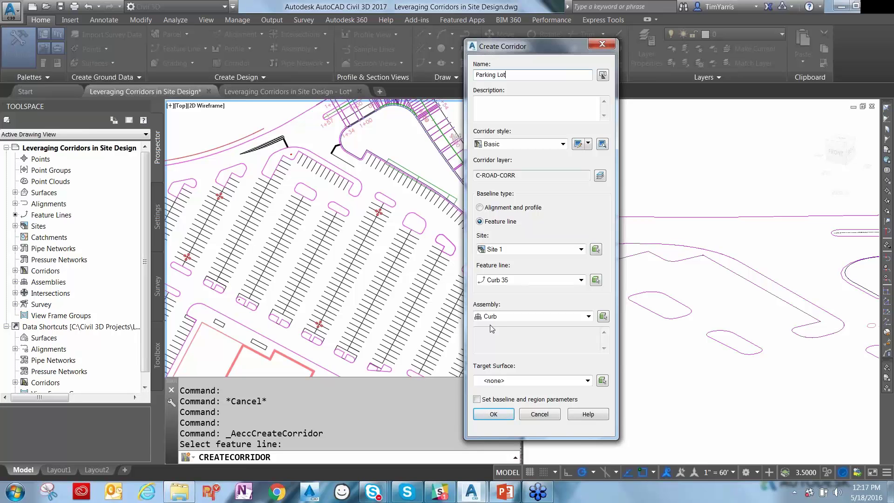
click(491, 416)
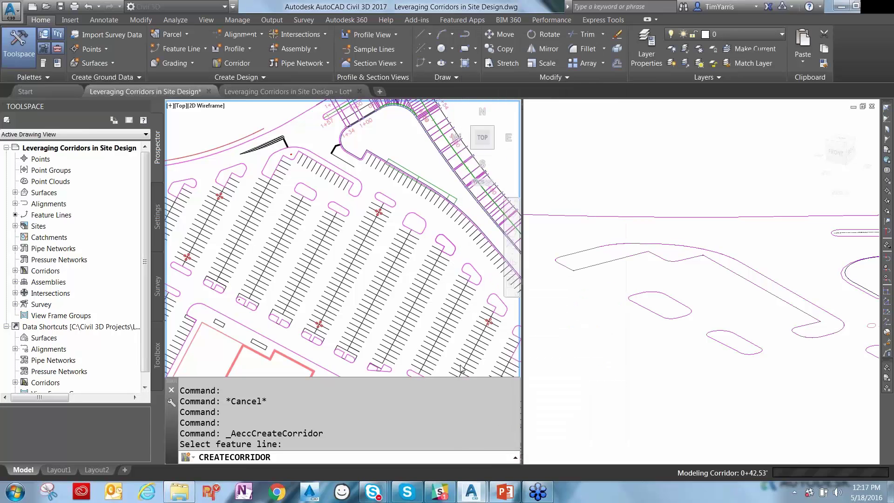
- Examine the Parking Lot corridor around the small island in the plan and 3D views
click(293, 174)
scroll(288, 182, up, 5)
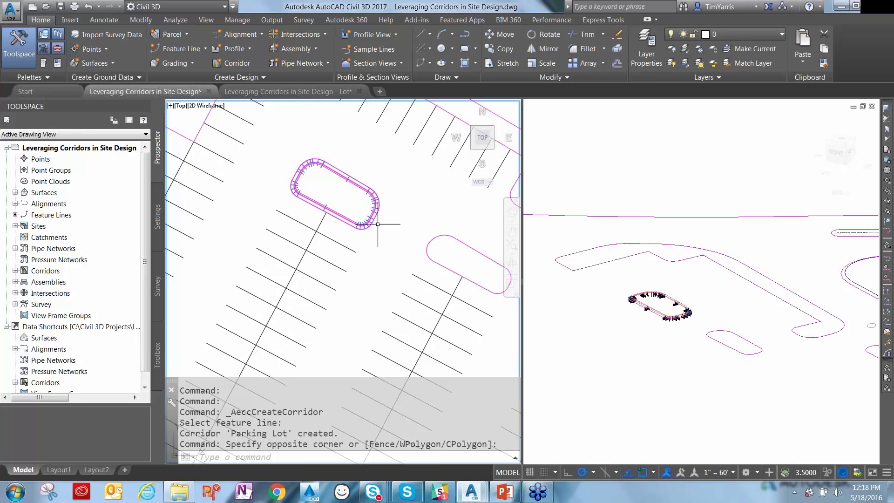
click(646, 336)
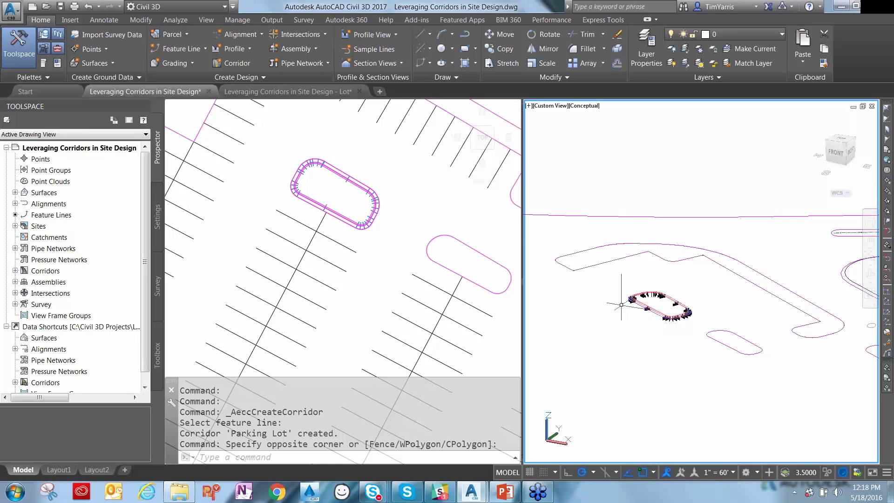
scroll(668, 318, up, 5)
scroll(669, 317, up, 1)
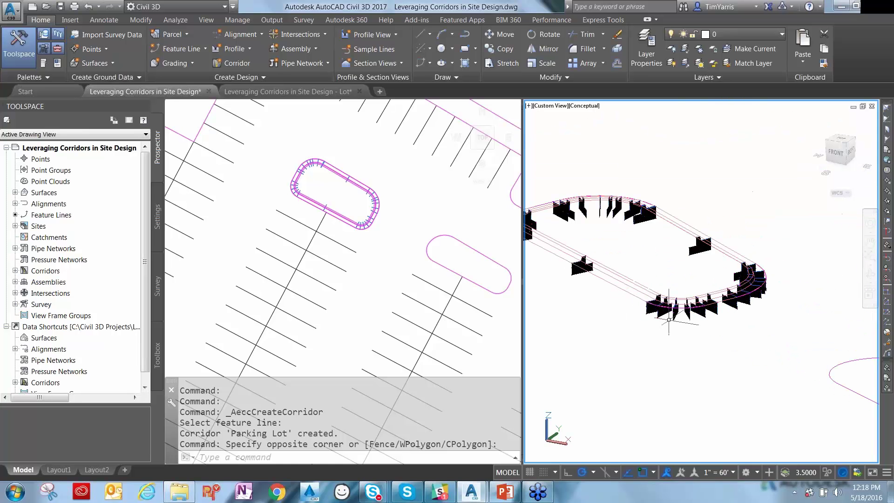
scroll(680, 329, down, 4)
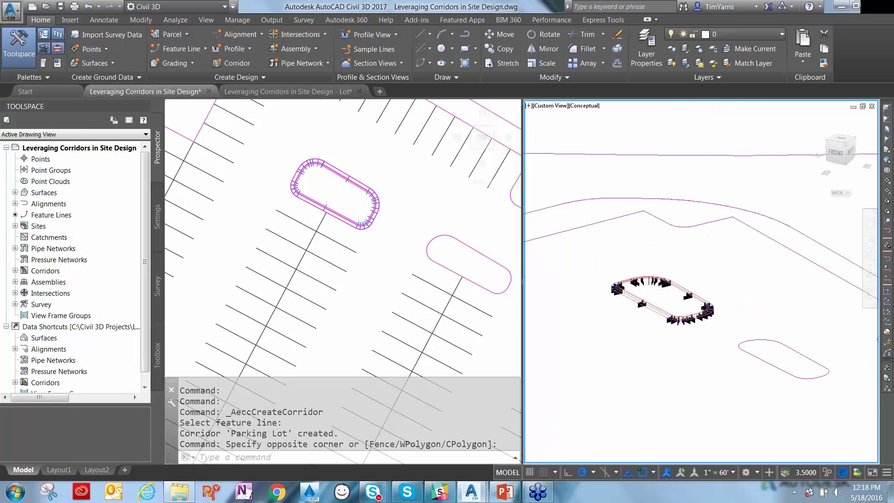
scroll(680, 328, down, 1)
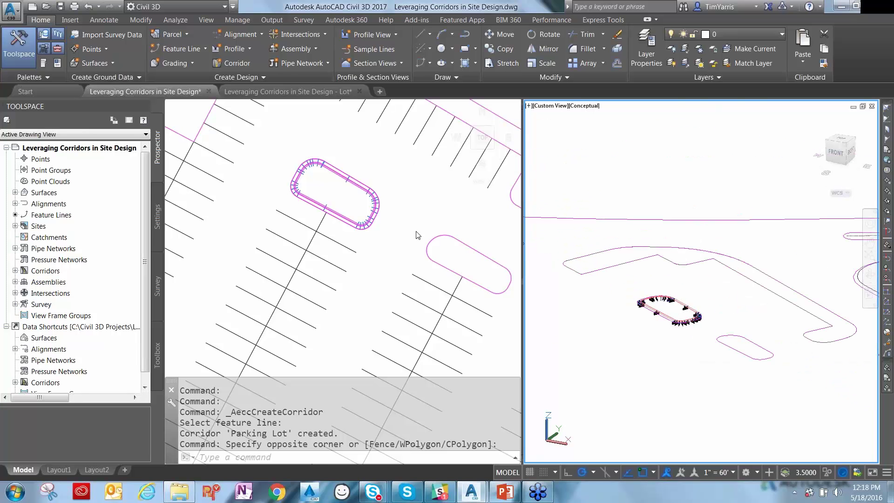
- Create a corridor surface for the Parking Lot corridor and set its data type to Feature Lines
click(377, 214)
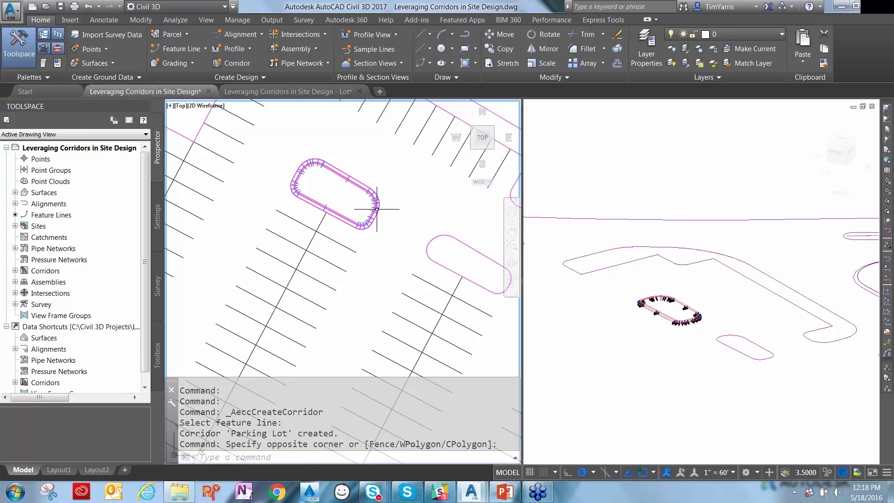
click(375, 196)
right_click(375, 196)
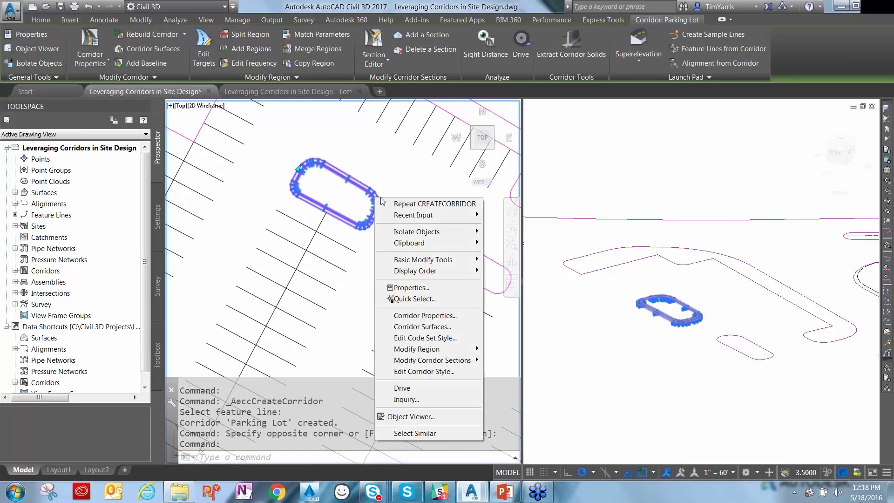
click(421, 327)
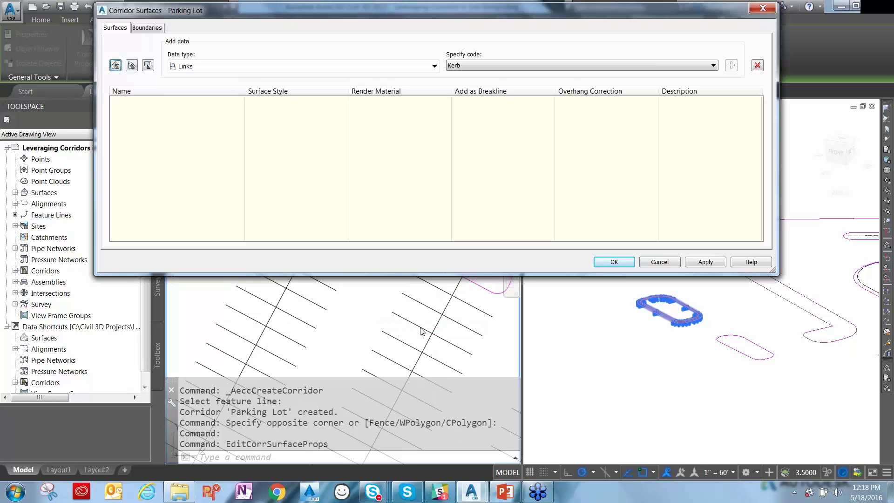
click(116, 65)
click(228, 68)
key(Up)
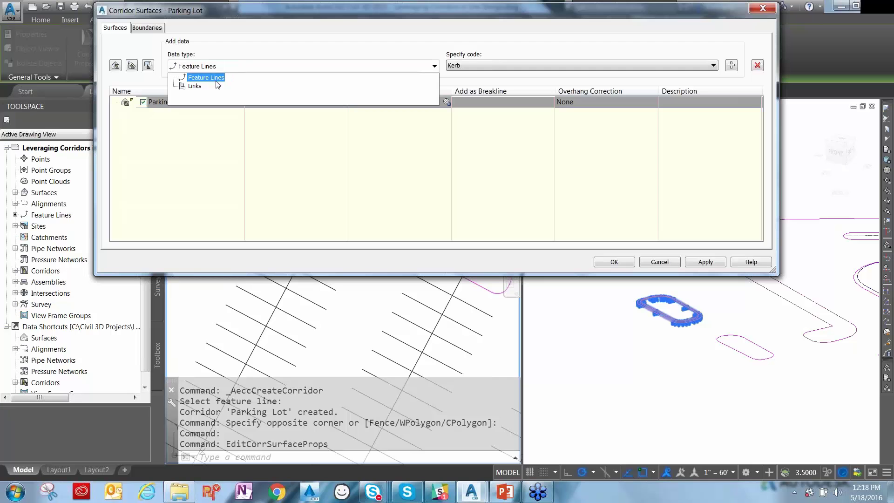
click(218, 79)
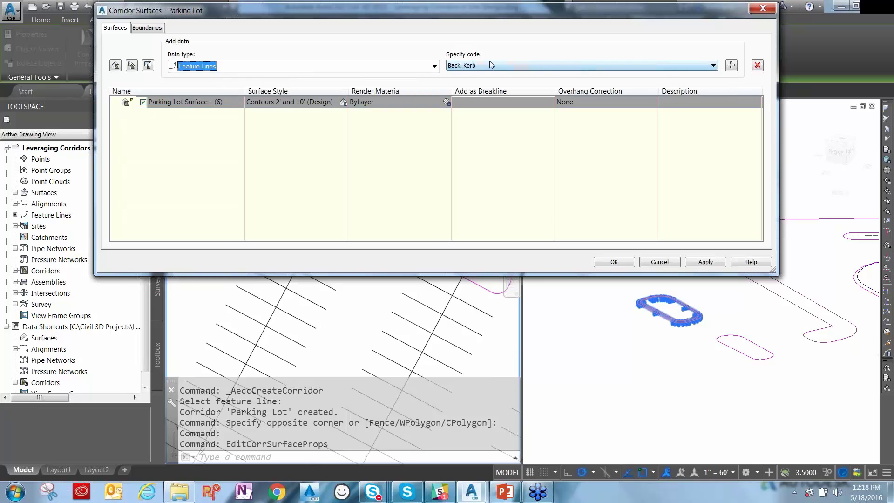
- Add Back_Kerb and three more feature line codes to the Parking Lot surface and build it
click(732, 66)
click(466, 66)
click(459, 83)
click(731, 66)
click(646, 65)
click(731, 65)
click(713, 66)
click(620, 96)
click(732, 65)
click(614, 262)
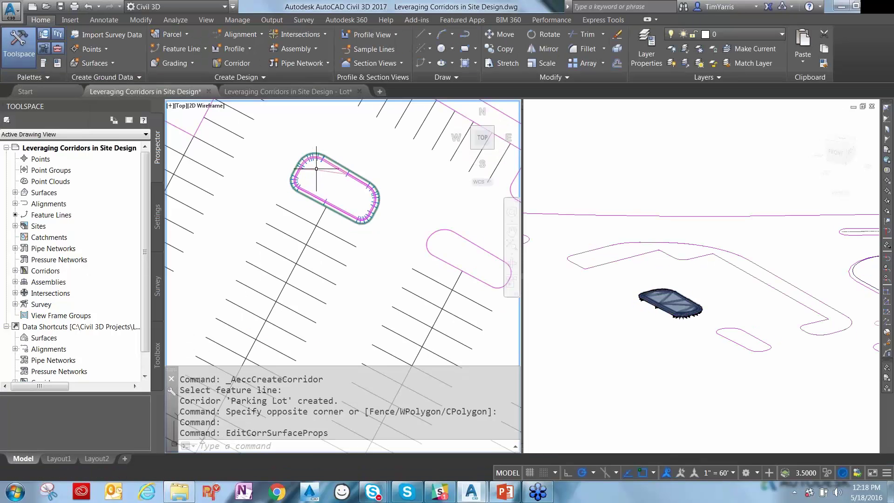
- Examine the island's curb and corridor surface up close in the 3D view
click(683, 329)
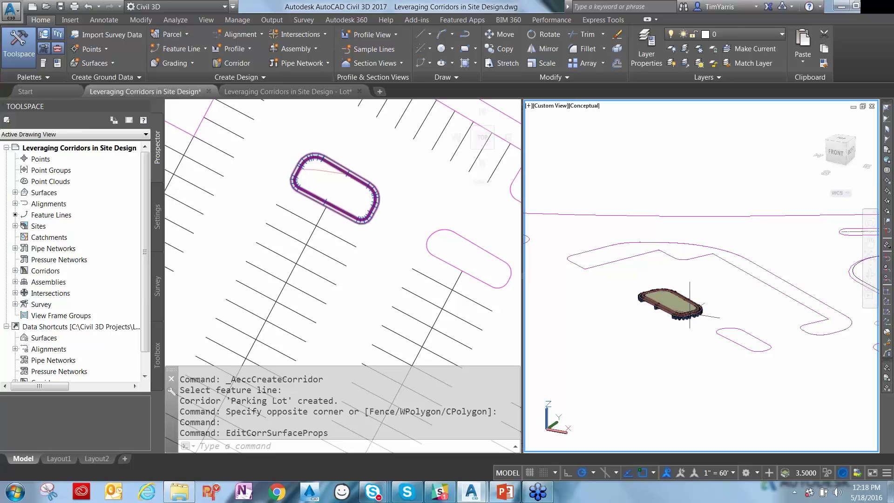
scroll(666, 330, up, 5)
middle_drag(666, 330, 745, 263)
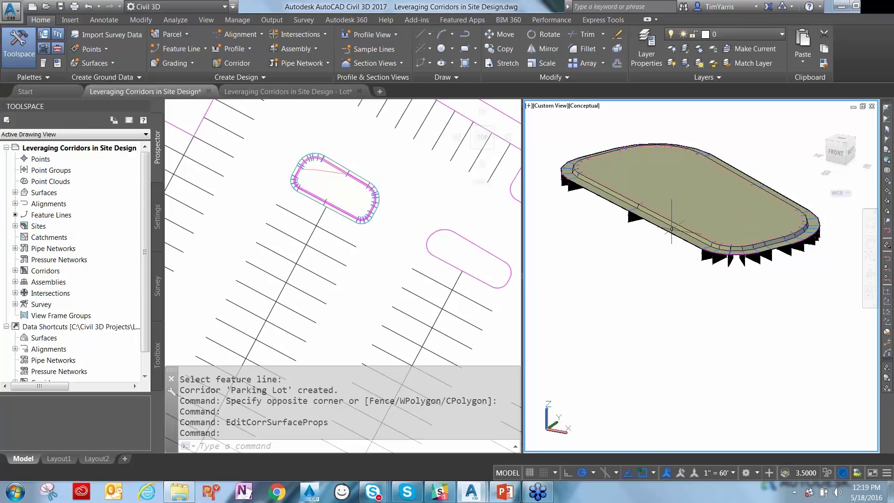
scroll(695, 257, down, 6)
- Check the automatic rebuild option of the Parking Lot corridor's surface
click(382, 231)
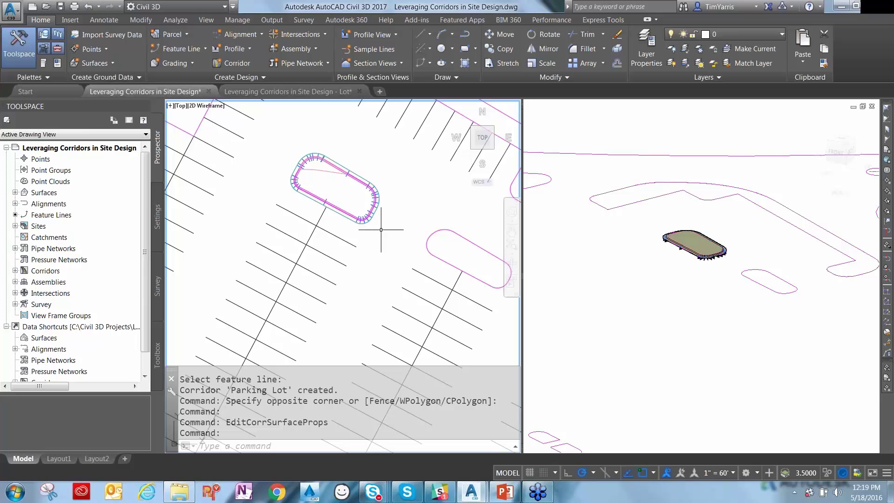
click(15, 271)
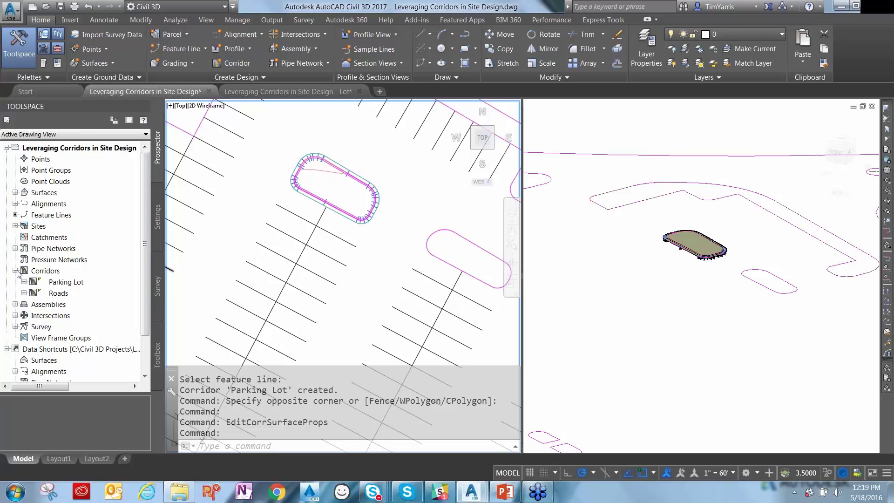
click(15, 193)
click(60, 226)
click(62, 216)
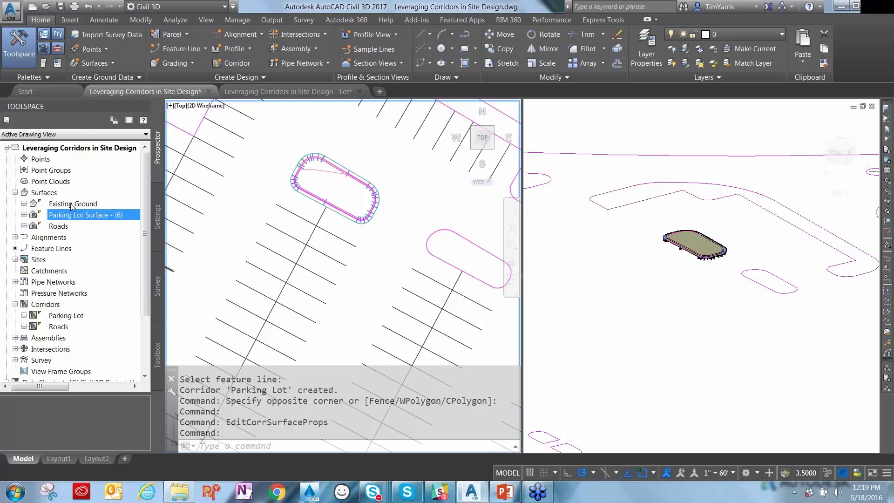
right_click(67, 218)
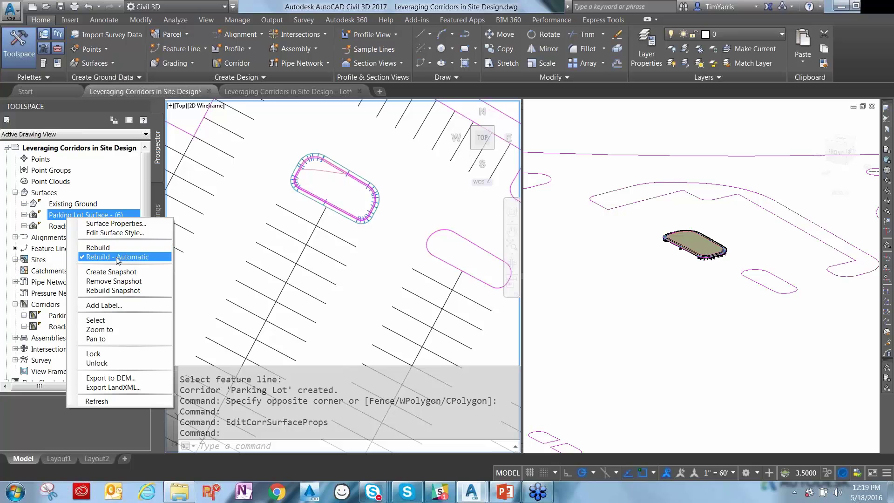
- Turn on automatic rebuilding for the Parking Lot corridor
click(57, 315)
right_click(56, 316)
click(104, 356)
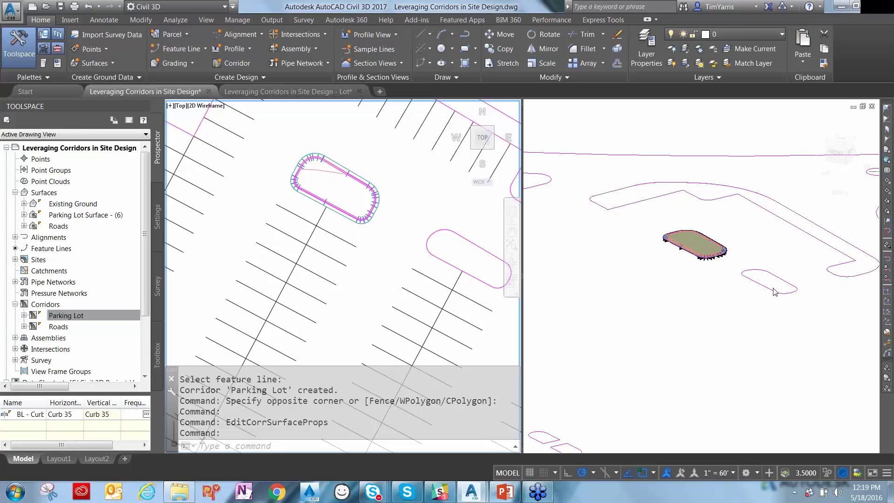
- Add a feature line baseline to the Parking Lot corridor using the neighbouring small island's feature line, Curb 33
click(372, 214)
right_click(372, 214)
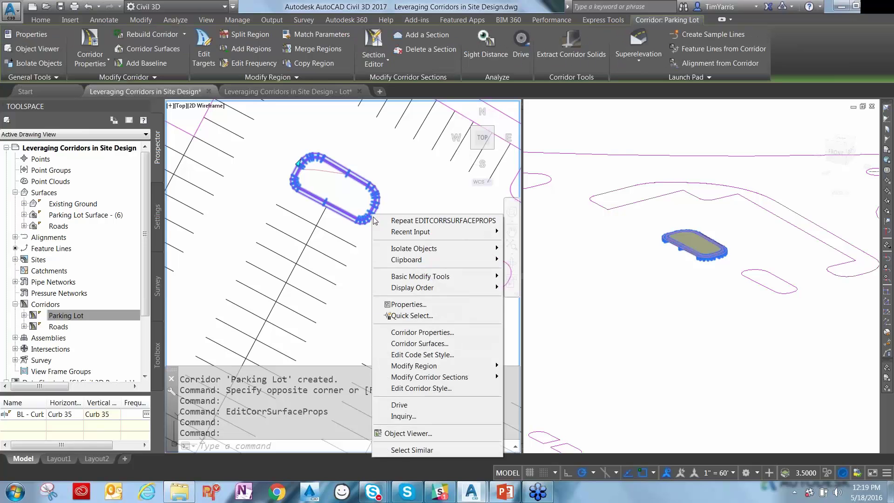
click(416, 335)
click(156, 29)
click(531, 48)
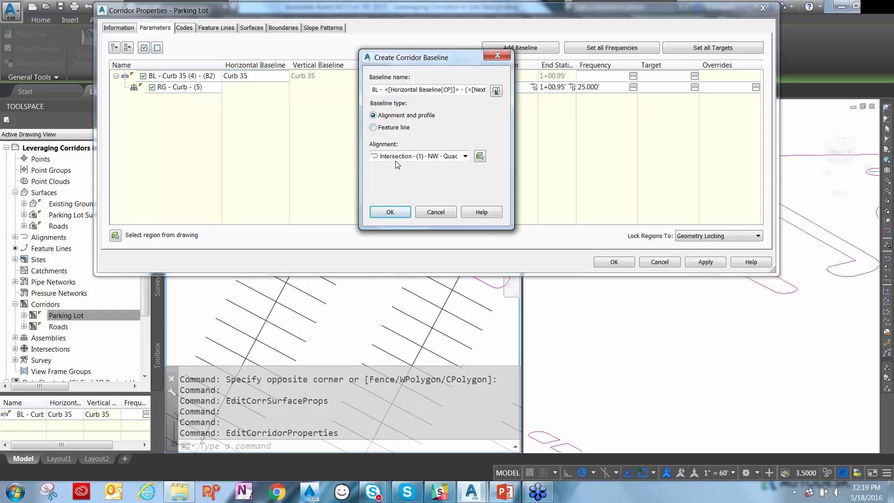
click(373, 127)
click(481, 184)
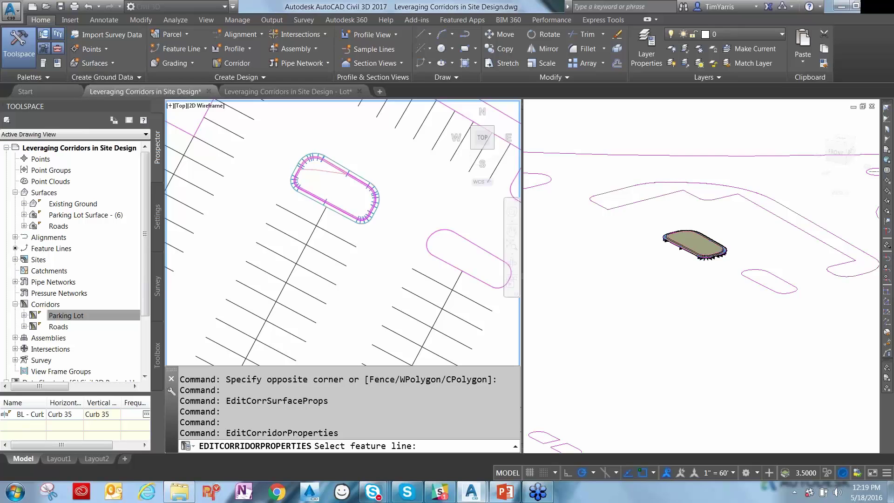
click(466, 238)
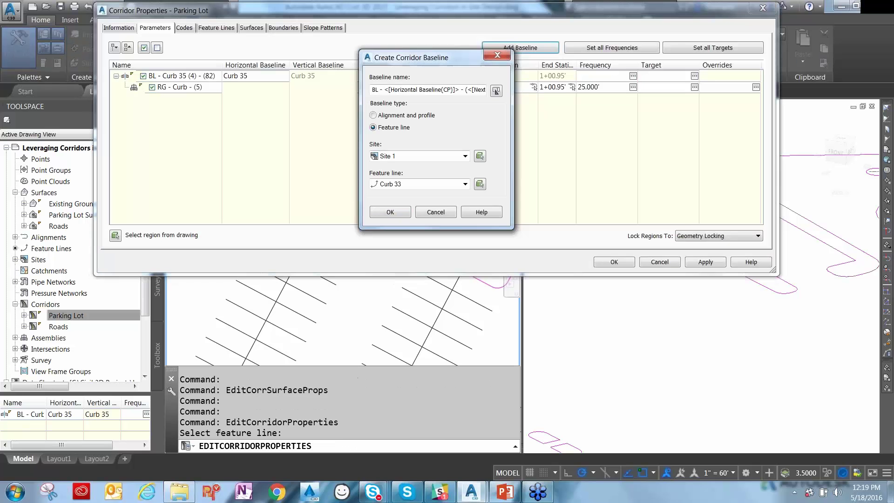
click(395, 212)
- Add a region with the Curb assembly to the Curb 33 baseline and apply the corridor changes
right_click(193, 102)
click(231, 107)
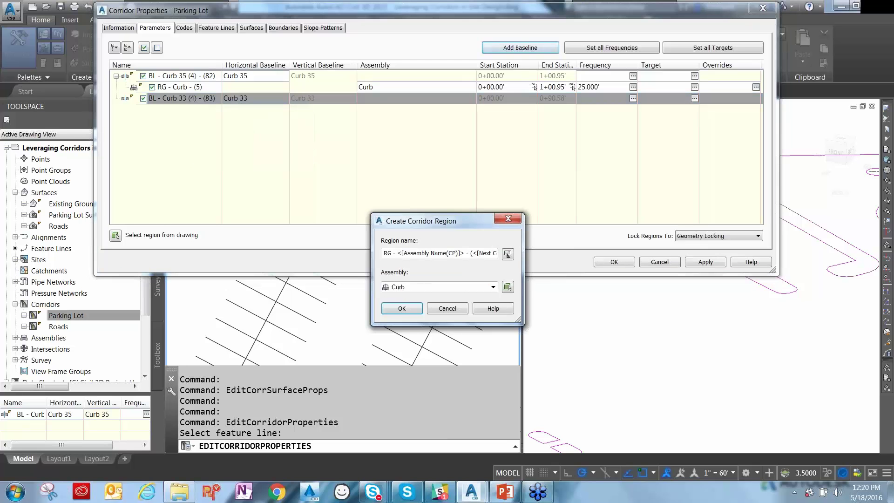
click(402, 309)
click(615, 262)
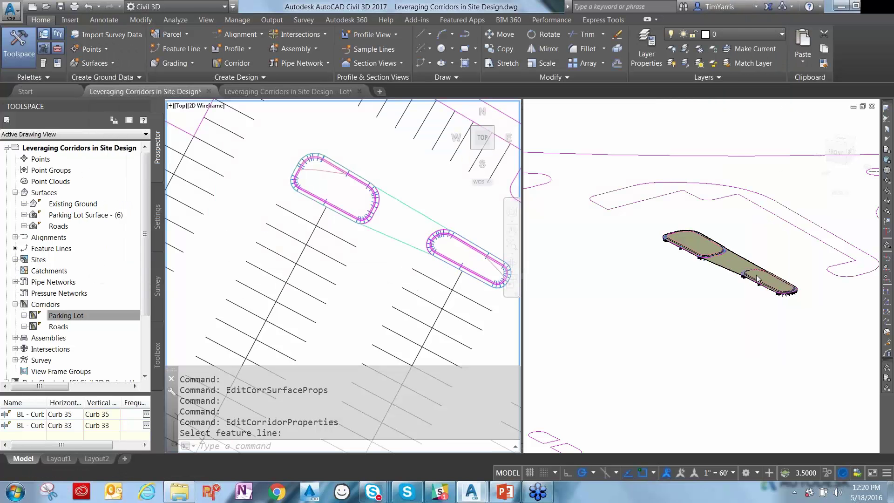
- Examine the corridor surface between the two islands in 3D and the adjacent large curb island in plan
click(754, 243)
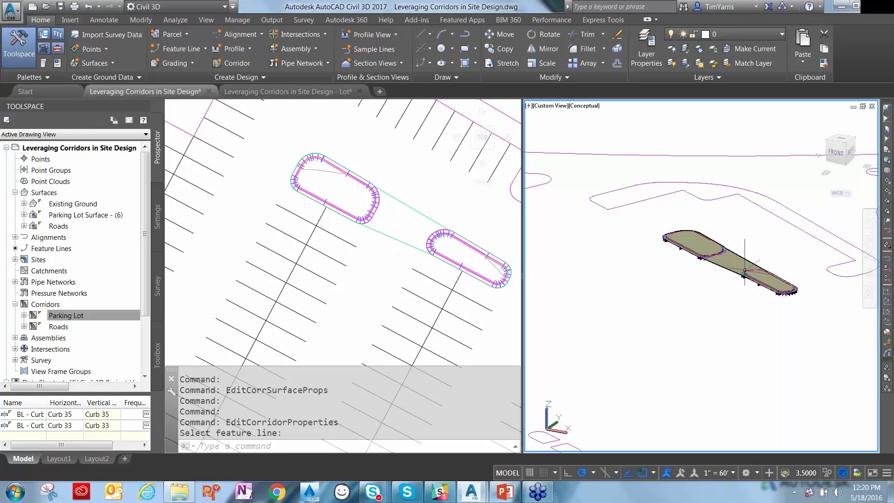
scroll(747, 269, up, 3)
scroll(747, 269, up, 2)
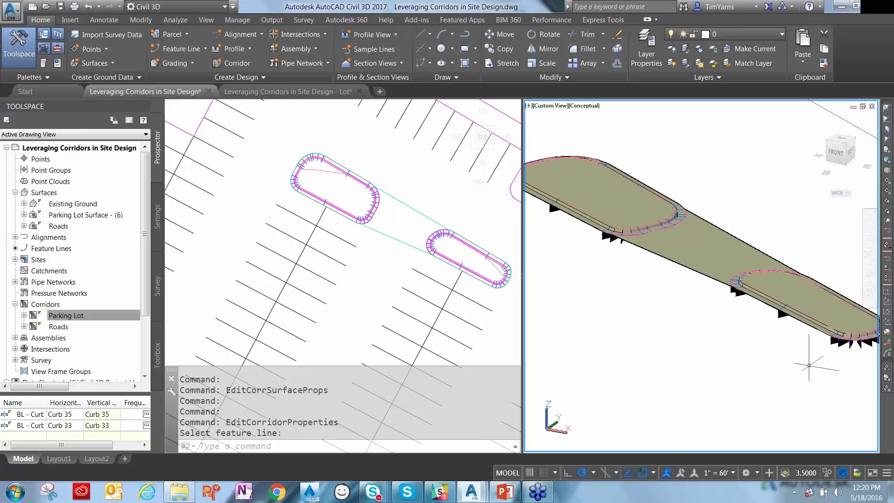
scroll(733, 342, down, 4)
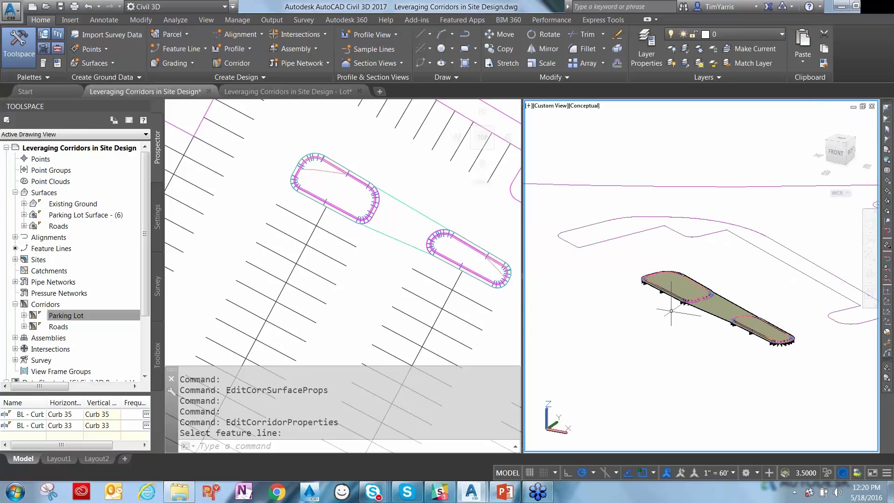
click(366, 266)
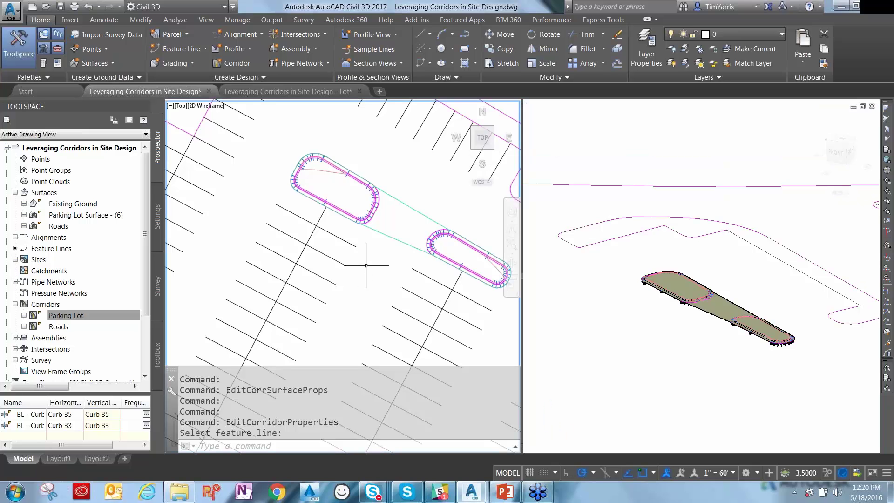
middle_drag(394, 245, 415, 337)
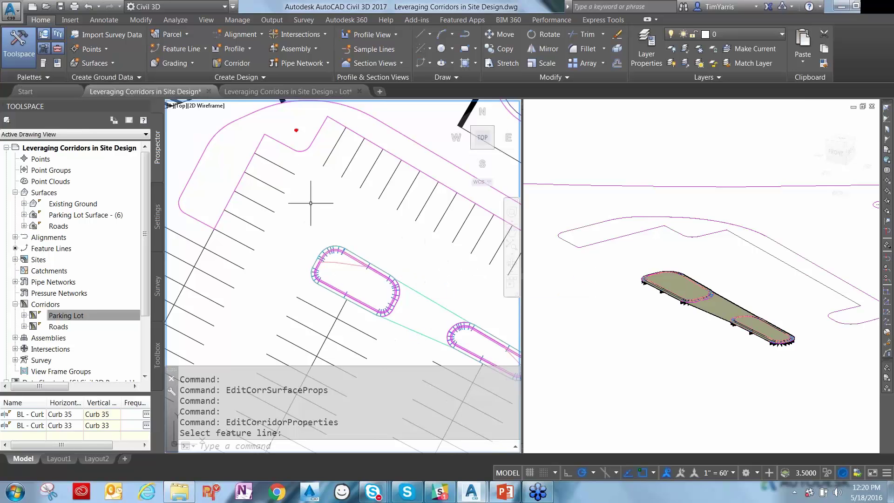
middle_drag(311, 203, 313, 219)
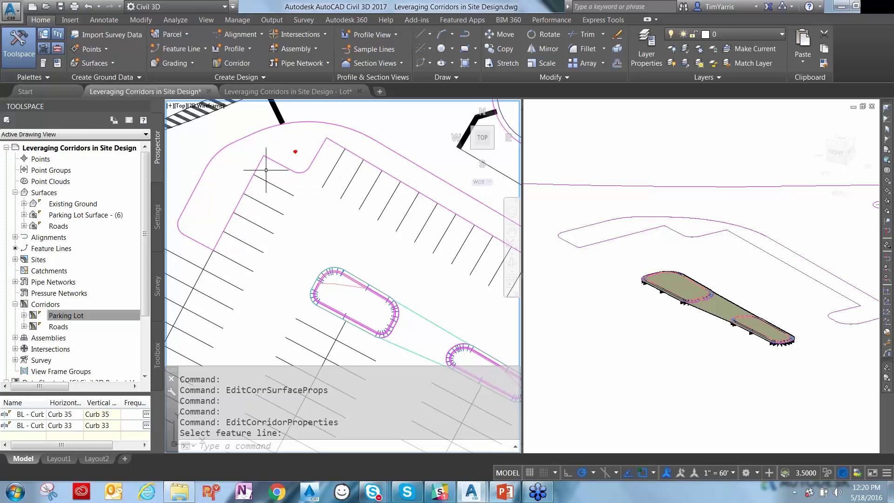
- Add another feature line baseline, Buffer Area, to the Parking Lot corridor
click(318, 278)
key(Escape)
click(333, 272)
right_click(334, 275)
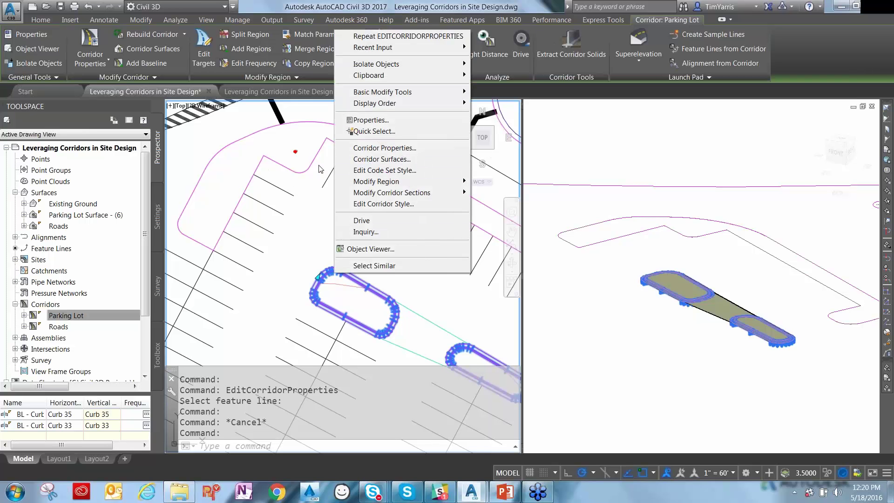
click(381, 148)
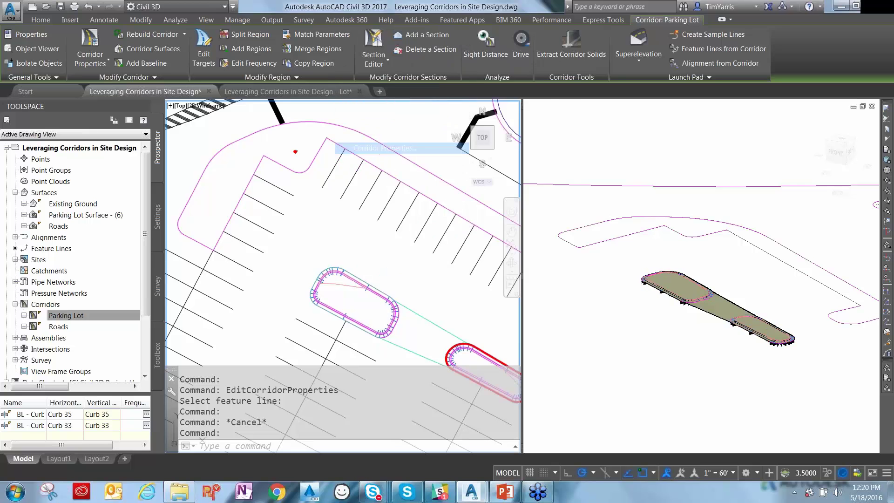
drag(411, 17, 469, 191)
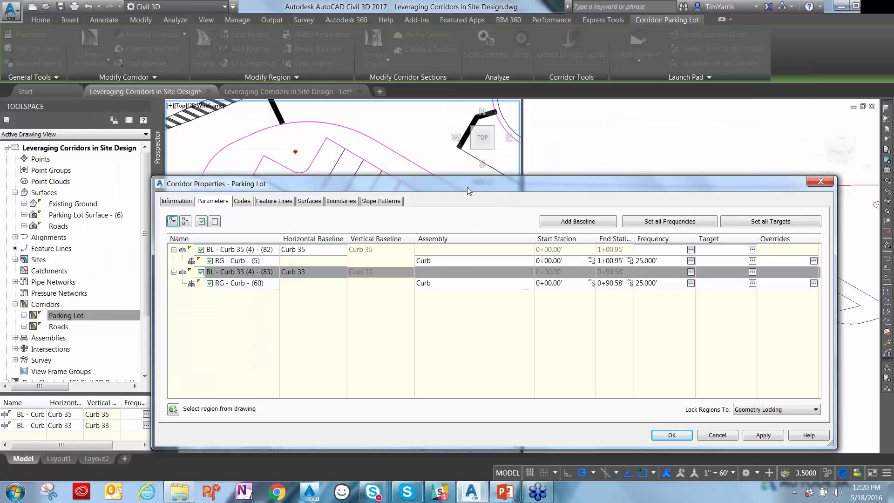
click(590, 222)
click(445, 301)
click(448, 385)
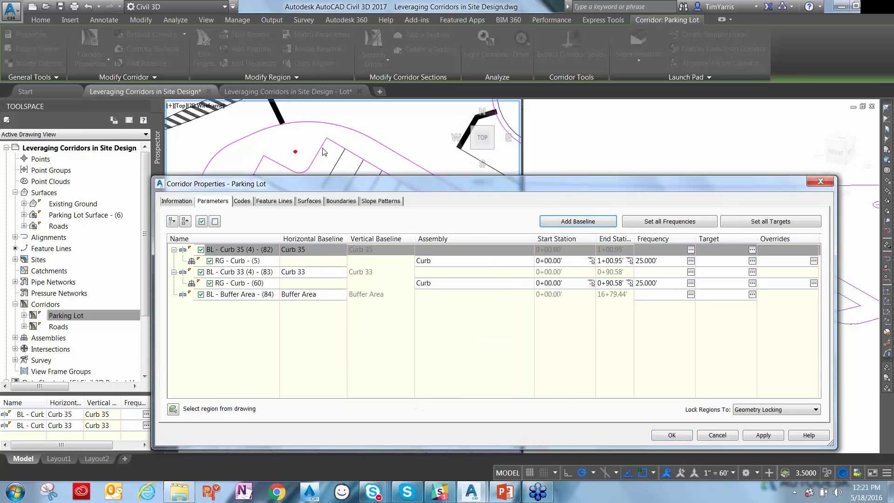
- Change the Buffer Area baseline's feature line to the large angled island's curb, Curb 32
click(236, 296)
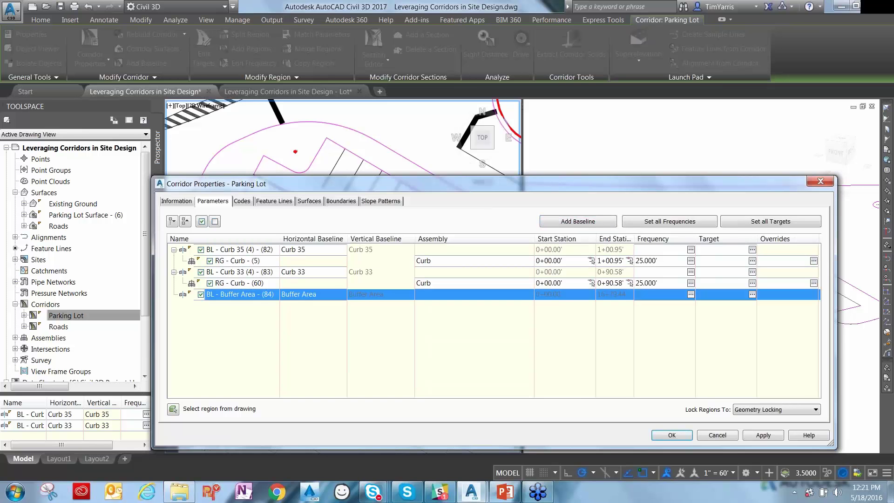
click(322, 295)
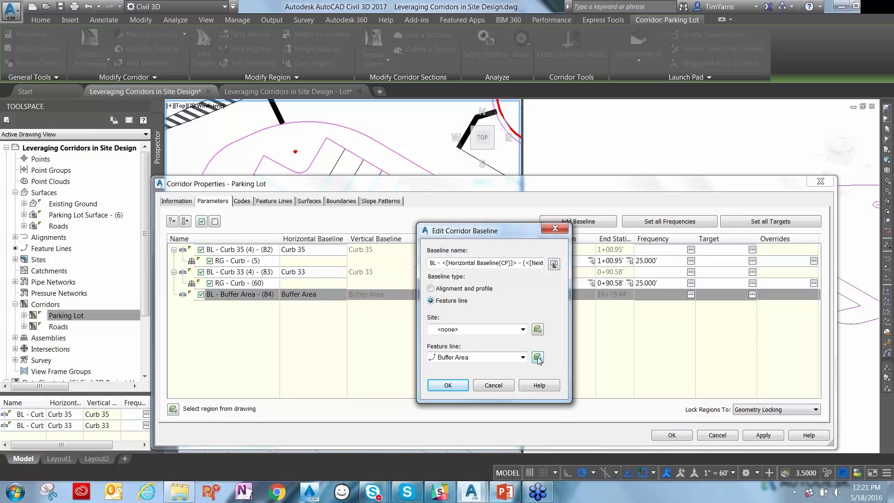
click(321, 146)
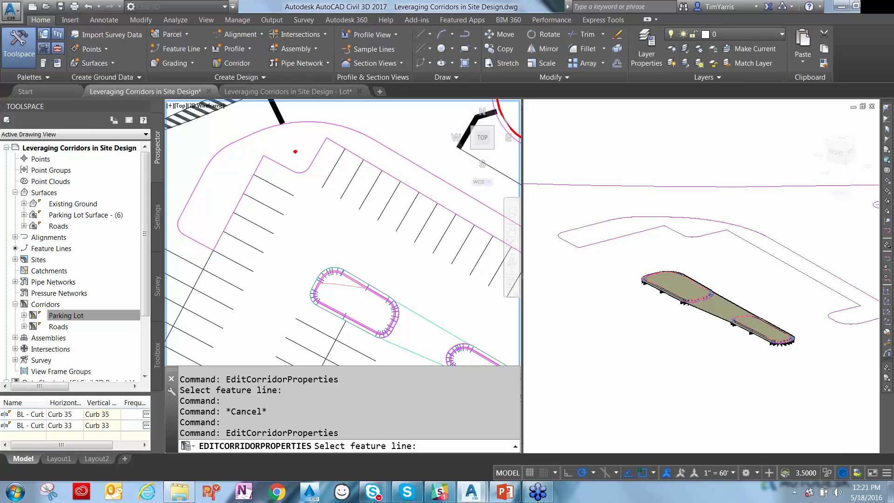
click(447, 386)
- Add a region with the Curb assembly to the large island's baseline and apply the corridor changes
right_click(312, 297)
click(355, 303)
click(401, 309)
click(677, 435)
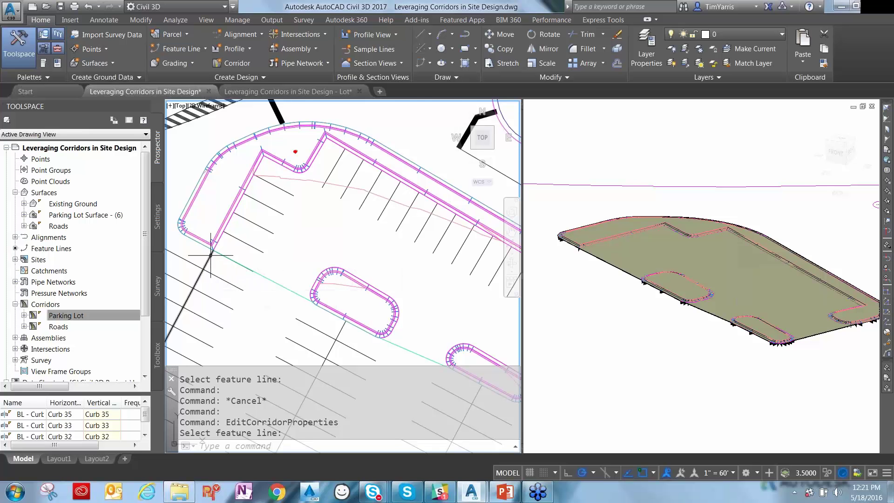
- Examine in plan how the corridor handles the sharp and rounded corners of the large curb island
scroll(199, 248, up, 4)
middle_drag(234, 222, 320, 279)
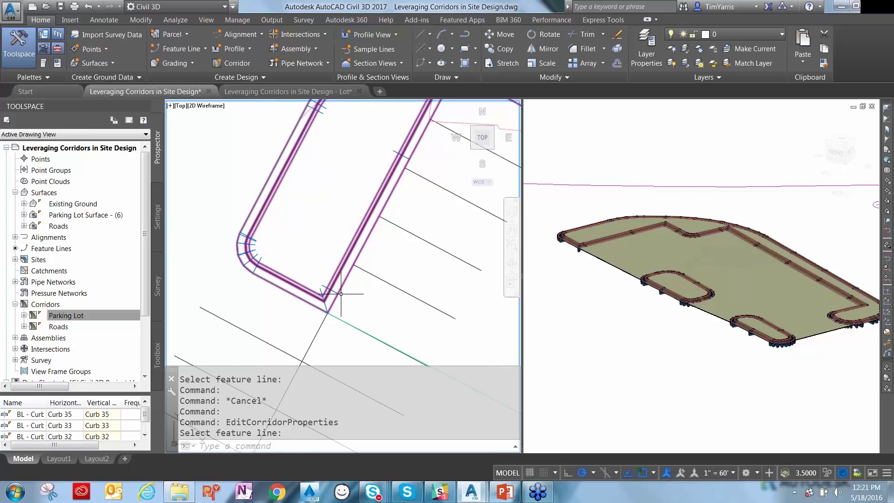
scroll(351, 299, down, 2)
middle_drag(402, 245, 304, 271)
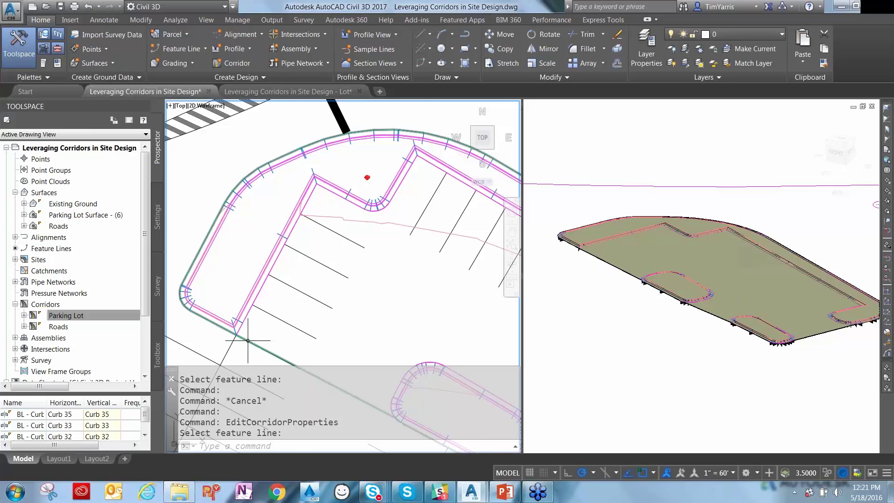
scroll(248, 341, up, 3)
middle_drag(281, 321, 345, 295)
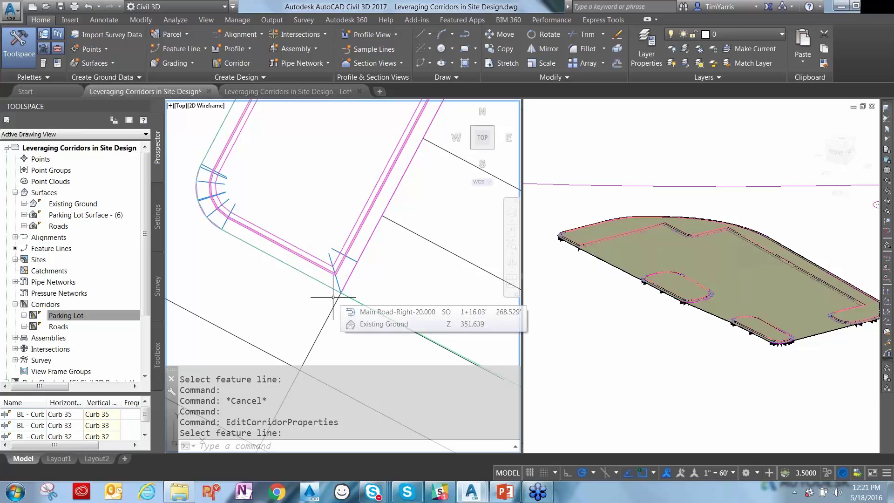
mouse_move(389, 301)
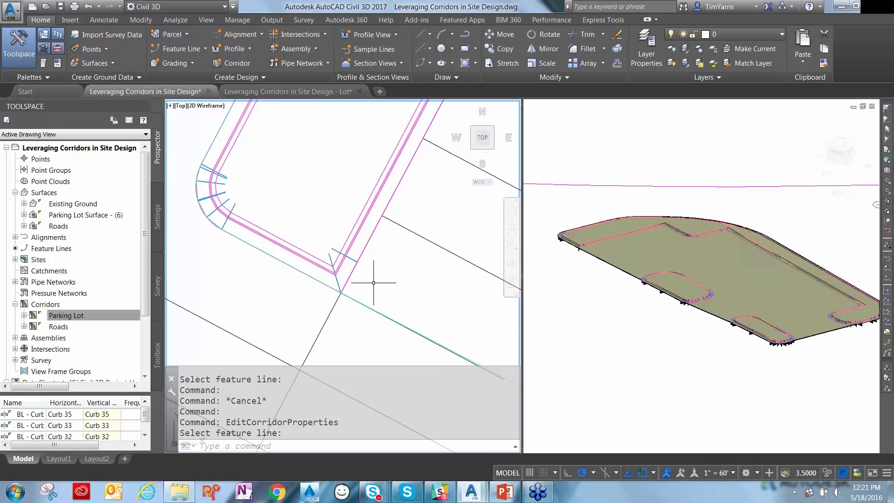
middle_drag(418, 218, 351, 241)
scroll(348, 185, up, 2)
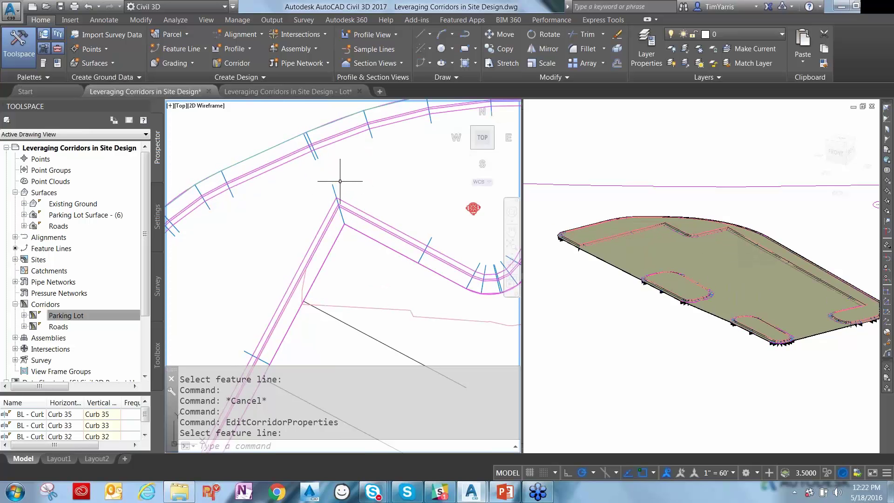
scroll(400, 200, down, 3)
mouse_move(410, 200)
middle_down()
mouse_move(355, 186)
mouse_move(291, 198)
middle_up()
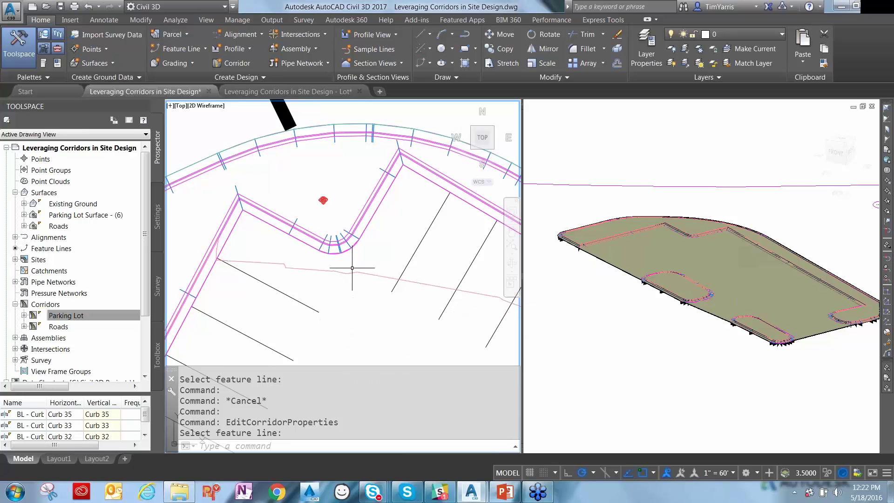
middle_drag(265, 254, 268, 245)
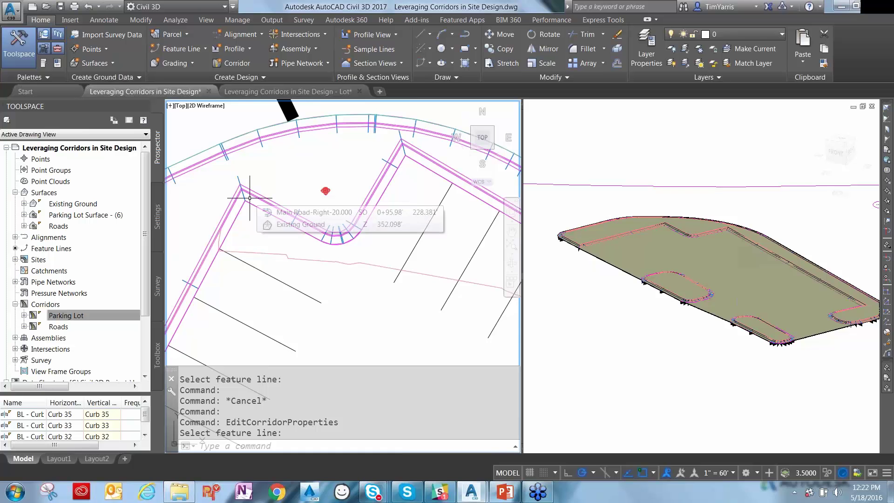
- Examine the large island's curb corners and the corridor surface in the 3D view
click(693, 205)
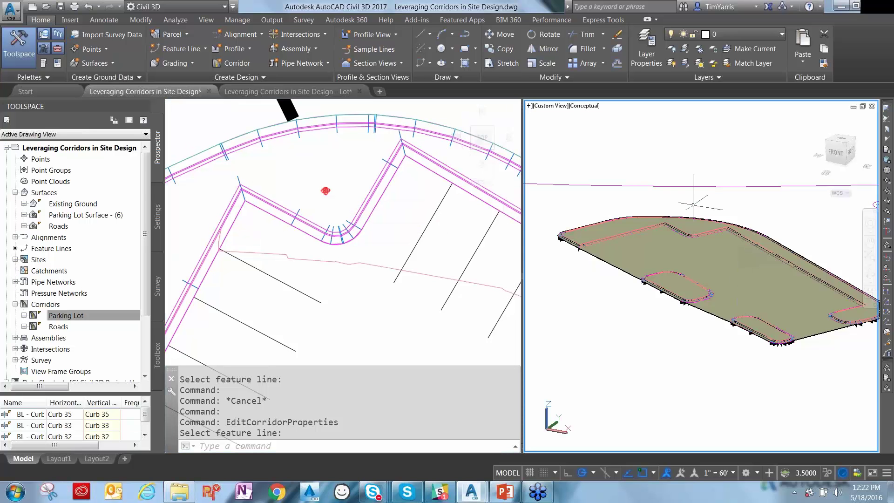
scroll(646, 234, up, 6)
scroll(654, 224, up, 3)
scroll(718, 126, down, 1)
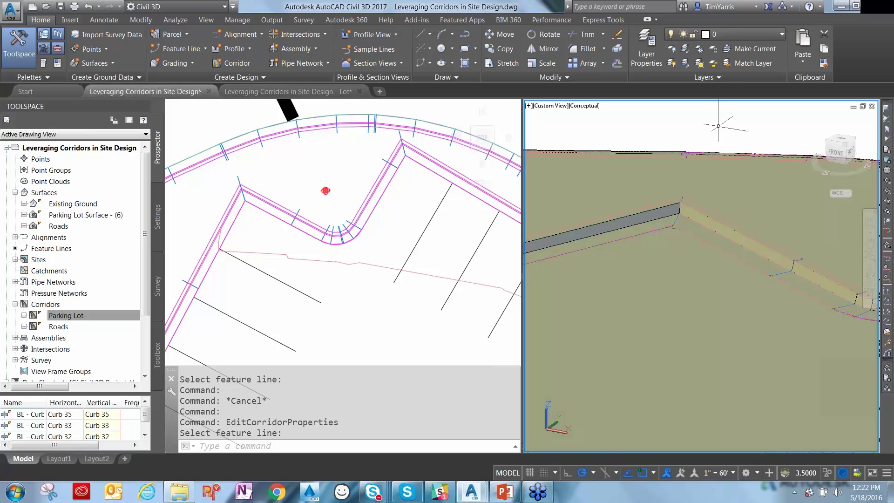
scroll(718, 125, down, 4)
middle_drag(550, 227, 599, 259)
scroll(601, 259, down, 2)
middle_drag(675, 307, 633, 276)
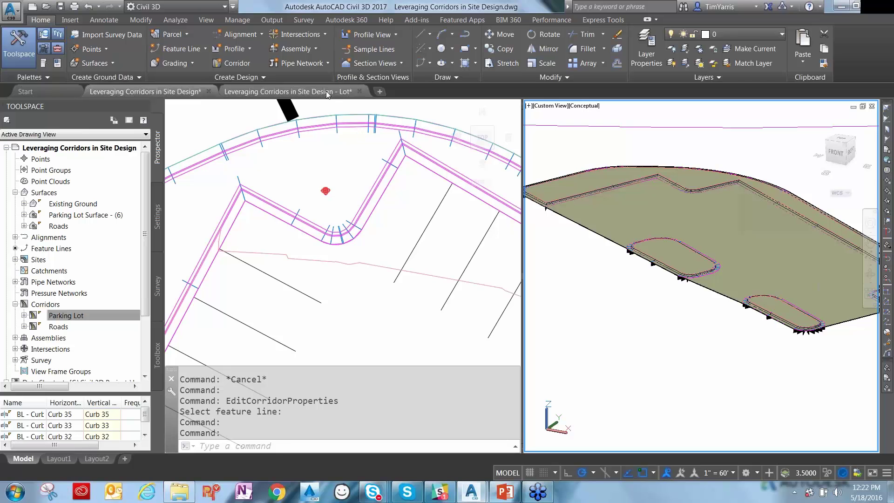
- Survey the whole site in plan and switch to the Leveraging Corridors in Site Design - Lot drawing to view its full parking lot
click(384, 252)
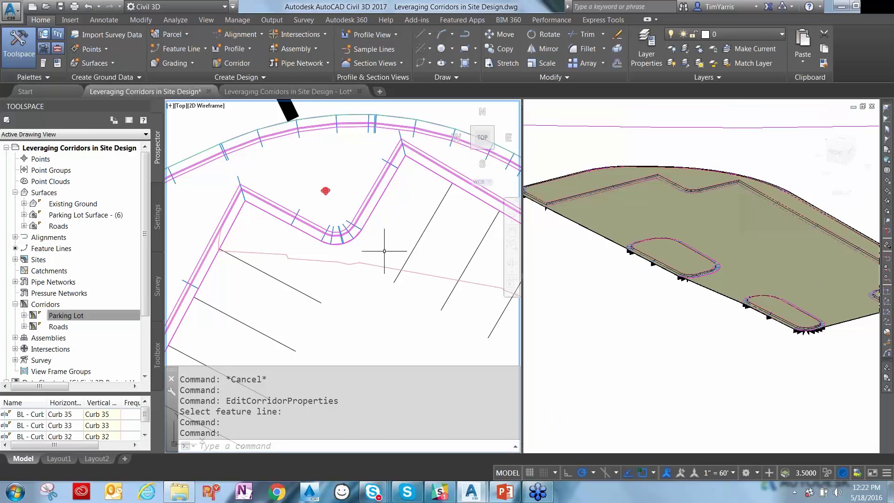
scroll(384, 252, down, 5)
middle_drag(393, 289, 359, 210)
scroll(359, 210, down, 3)
middle_drag(425, 294, 405, 259)
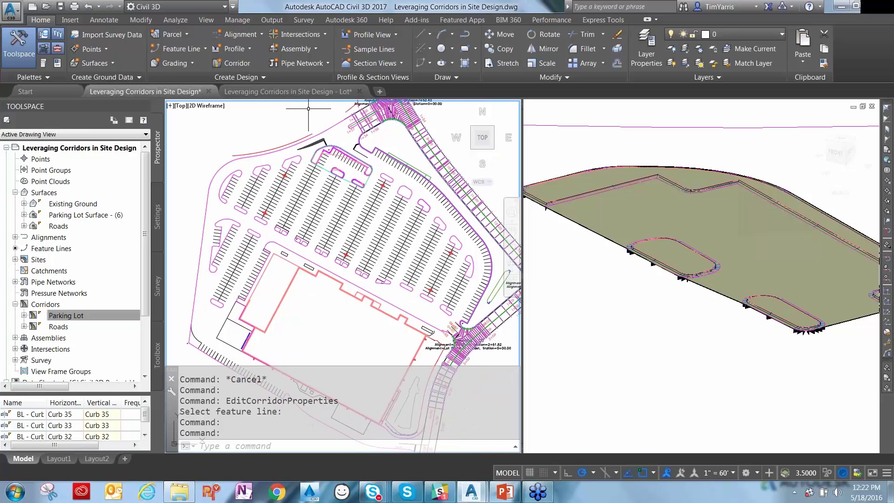
mouse_move(300, 92)
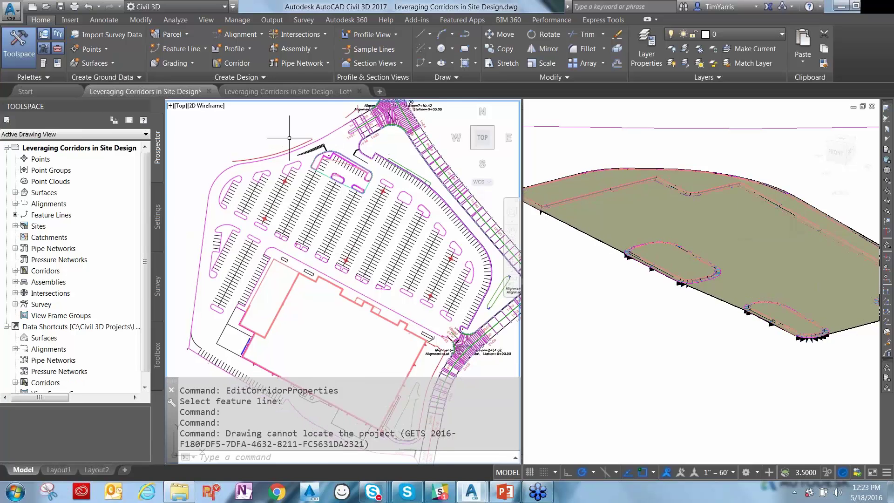
click(292, 91)
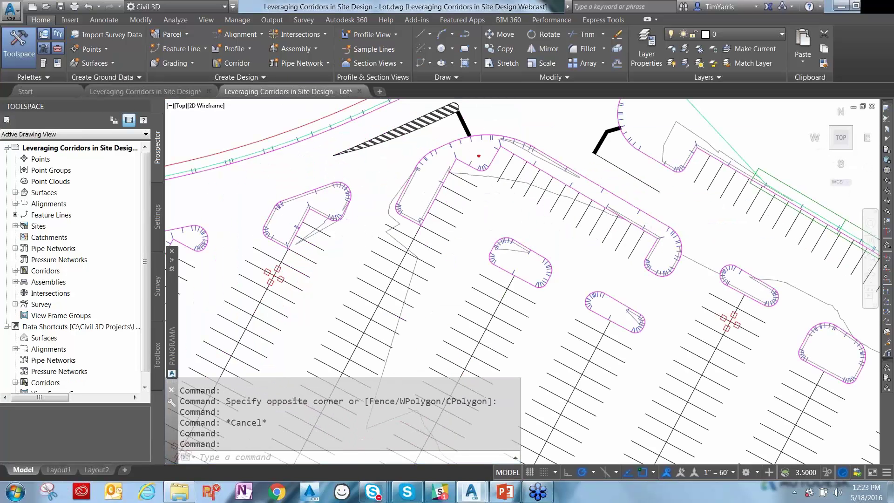
scroll(571, 331, down, 5)
middle_drag(571, 331, 529, 282)
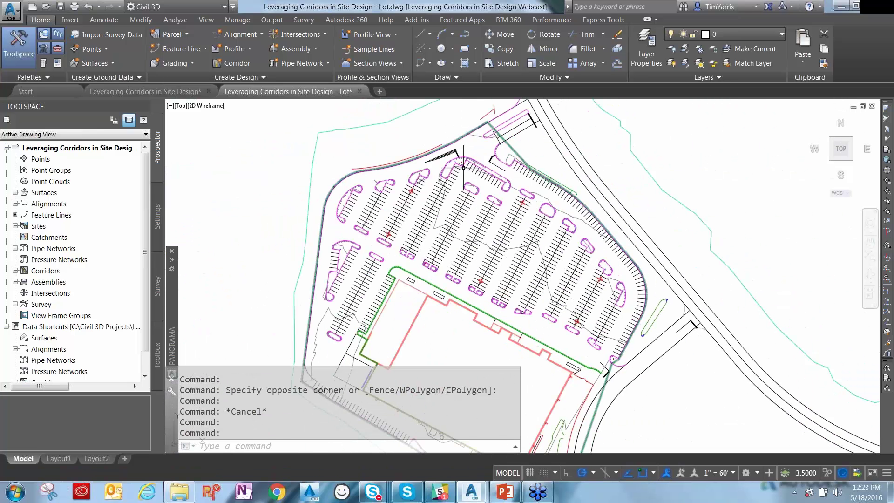
- Inspect the Parking Lot surface in 3D with Object Viewer, examining the curb islands and lot edges from several angles
click(464, 168)
right_click(464, 167)
click(506, 332)
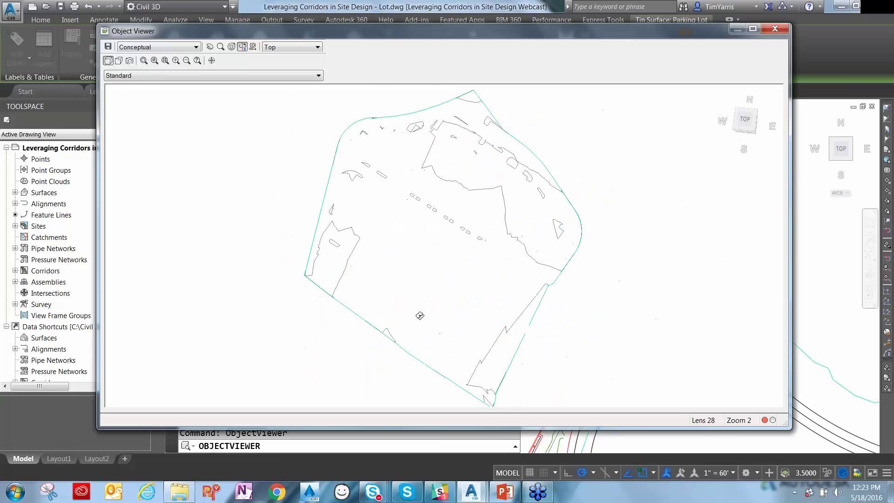
drag(419, 315, 384, 216)
drag(420, 345, 477, 253)
scroll(491, 228, up, 6)
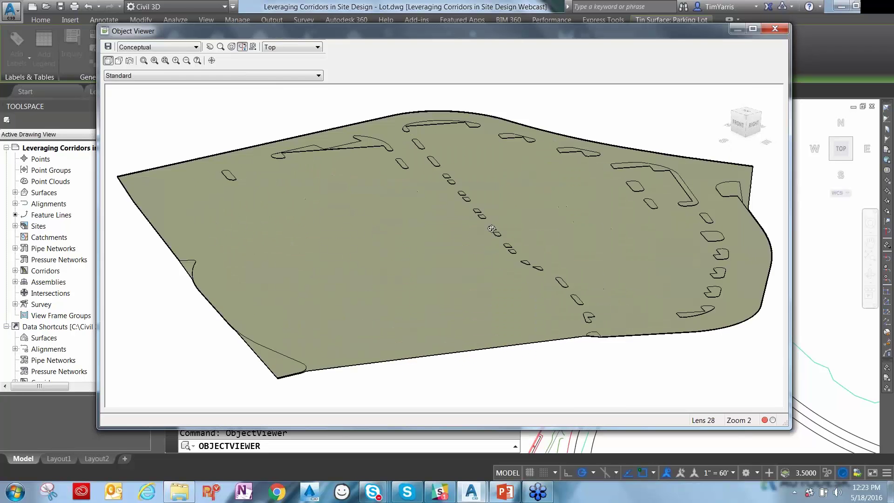
middle_drag(506, 288, 491, 308)
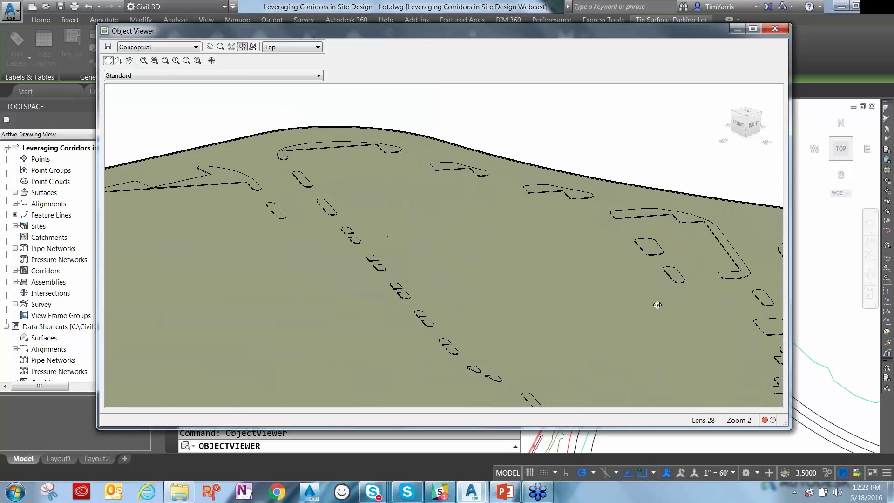
scroll(649, 304, down, 2)
scroll(530, 331, down, 2)
scroll(530, 331, down, 1)
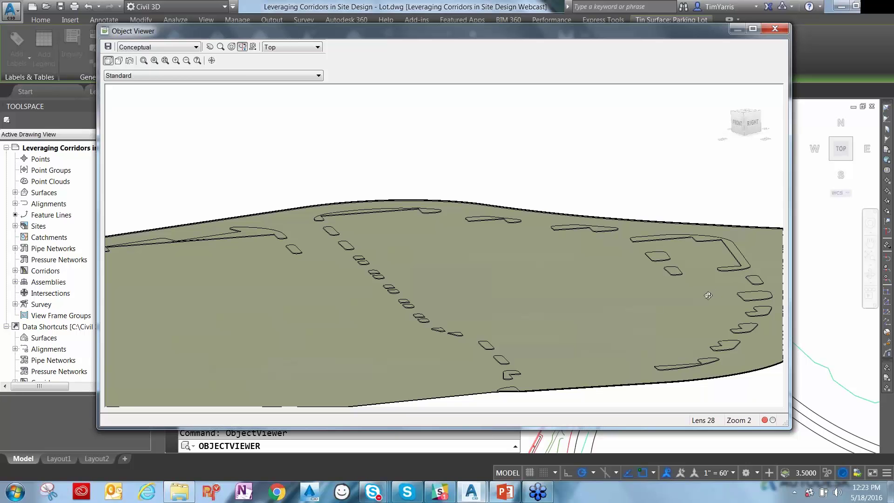
drag(705, 312, 560, 290)
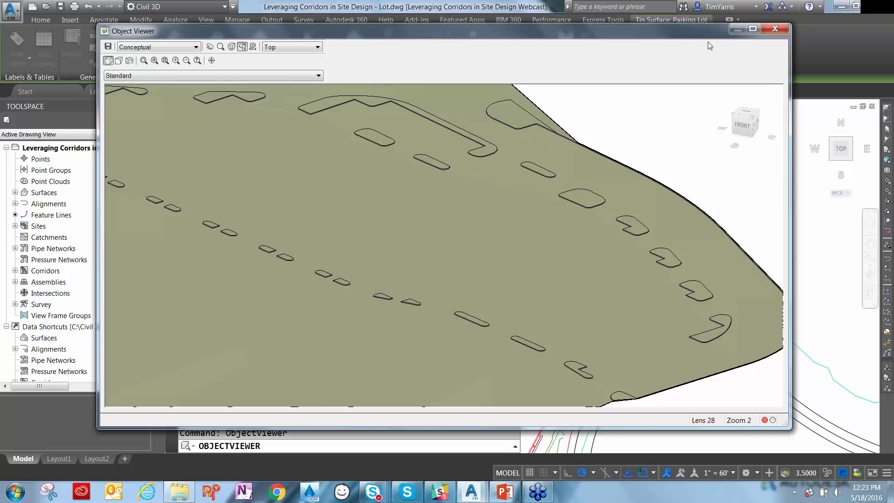
drag(687, 35, 636, 29)
key(Escape)
- Compare the large curb island's corners in the Lot drawing with the same corners in the Leveraging Corridors in Site Design drawing
scroll(458, 159, up, 10)
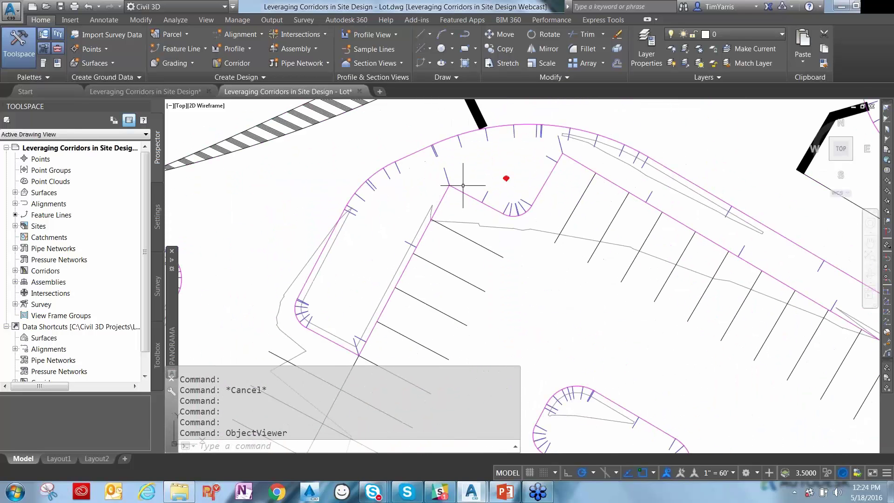
mouse_move(463, 183)
click(159, 93)
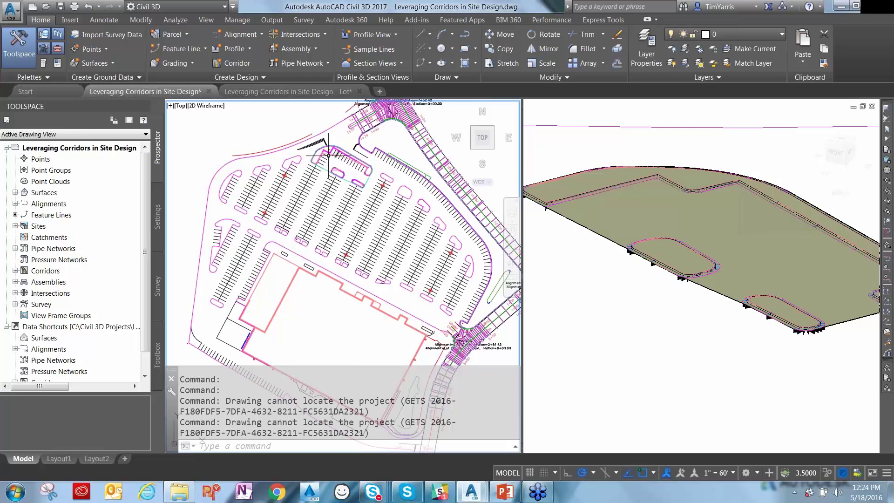
scroll(323, 148, up, 2)
scroll(321, 146, up, 3)
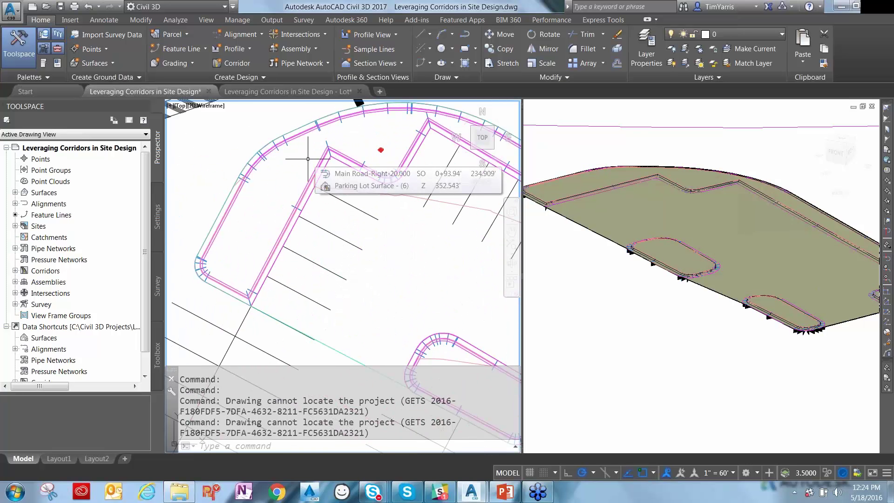
scroll(322, 159, up, 4)
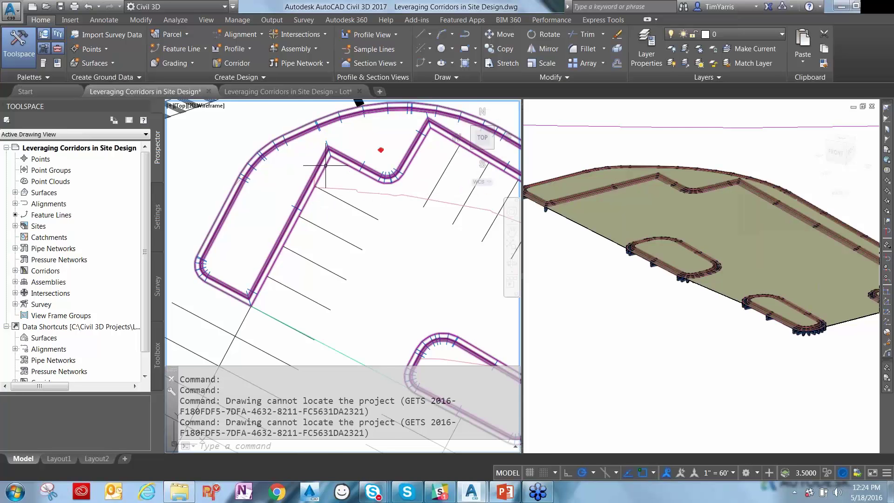
scroll(317, 159, up, 2)
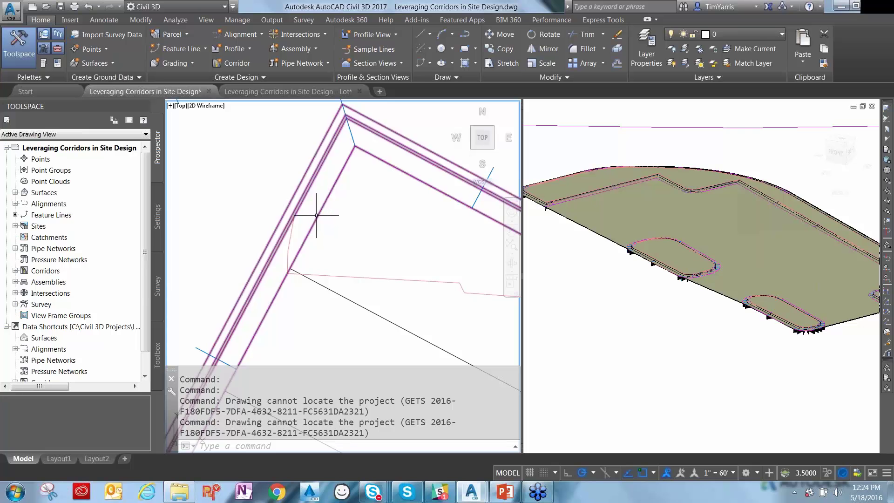
middle_drag(399, 151, 358, 202)
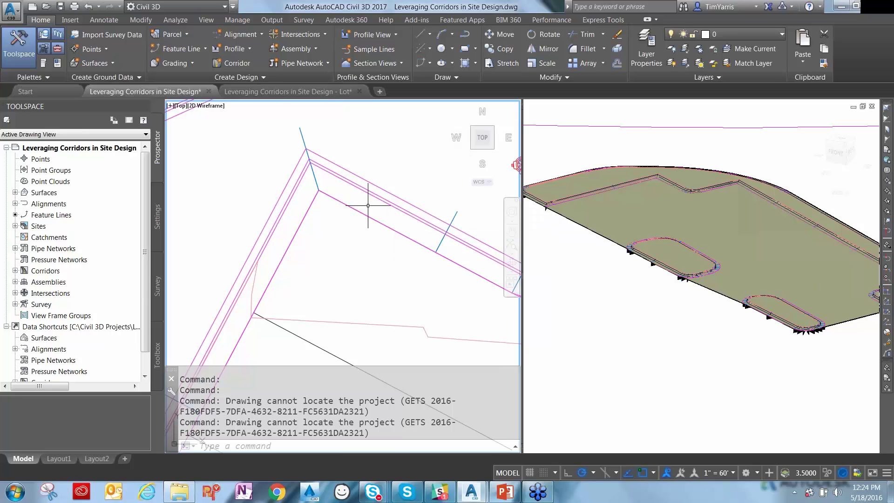
mouse_move(356, 213)
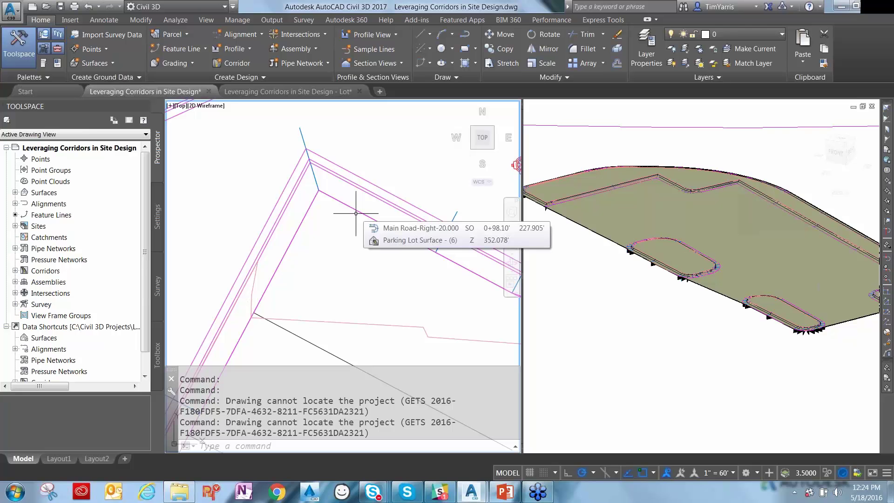
mouse_move(350, 231)
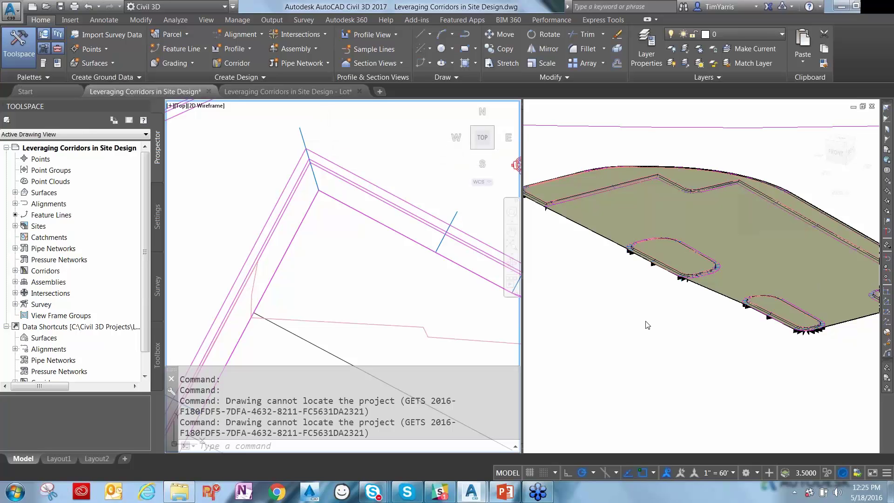
scroll(337, 298, down, 4)
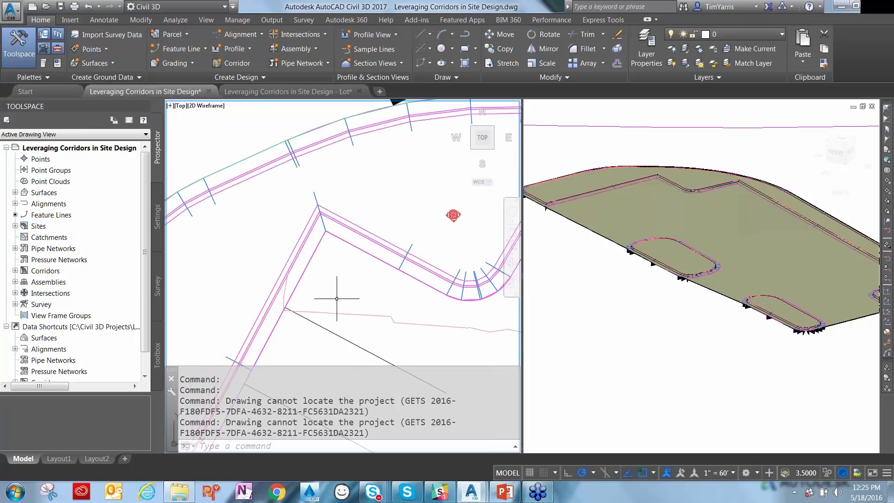
scroll(336, 298, down, 3)
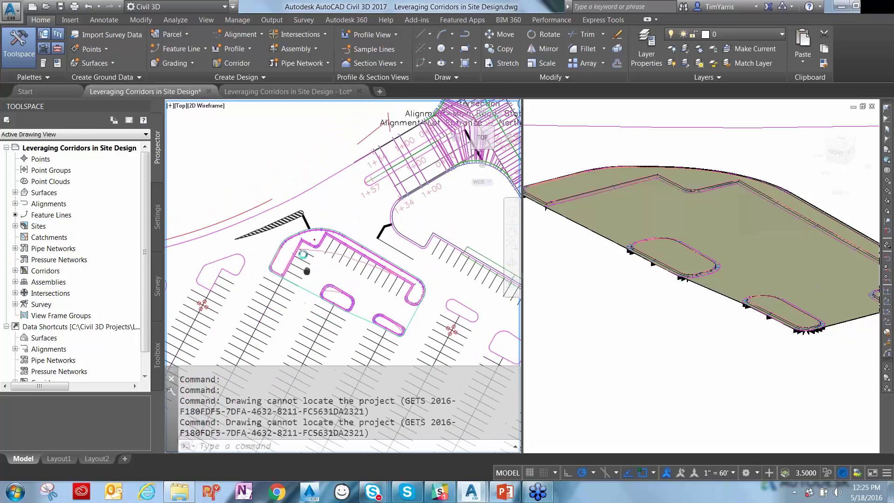
- Switch to the Leveraging Corridors in Site Design - Lot drawing and examine its curb islands and overall parking layout in plan
click(284, 91)
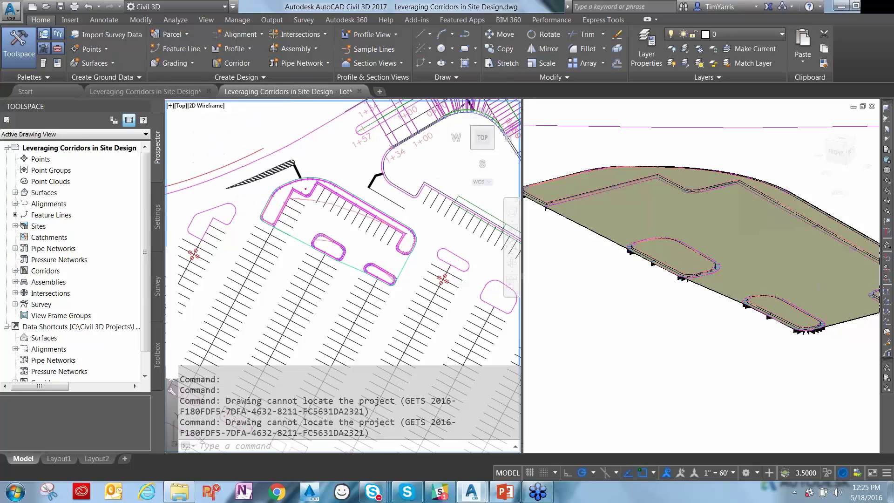
scroll(571, 288, up, 3)
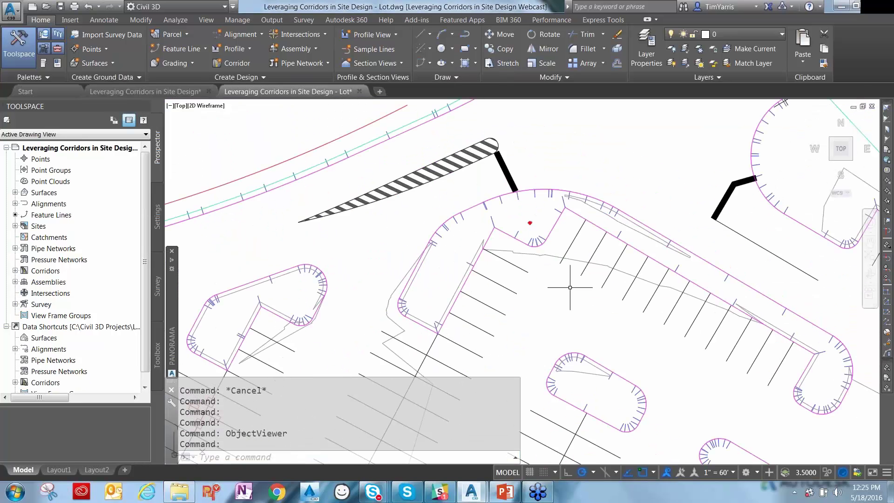
scroll(570, 288, down, 2)
middle_drag(618, 313, 403, 213)
mouse_move(405, 225)
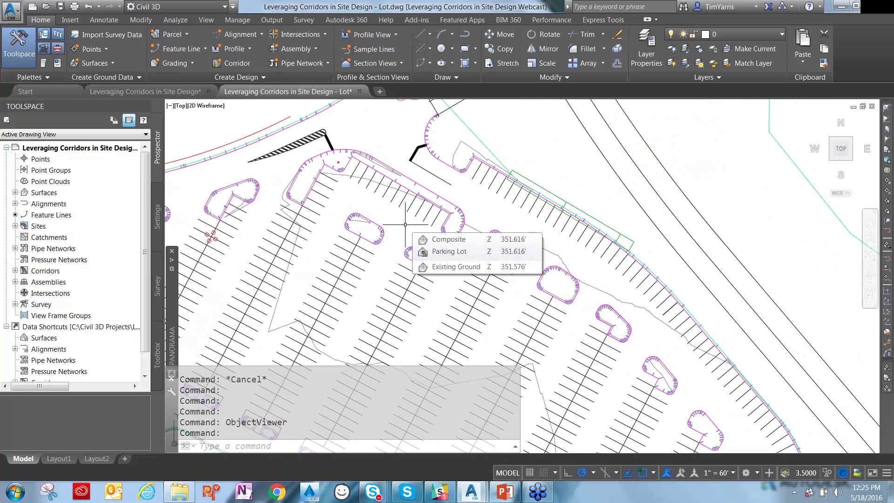
scroll(468, 292, down, 5)
middle_drag(459, 273, 447, 224)
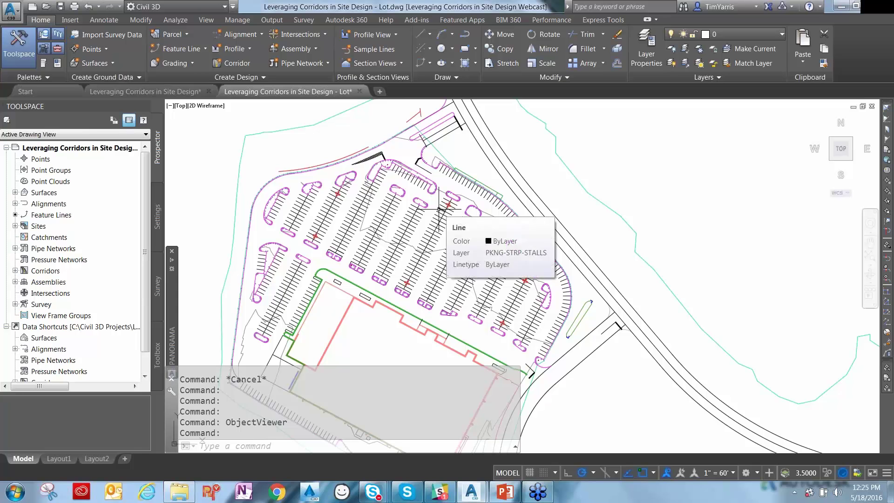
mouse_move(416, 188)
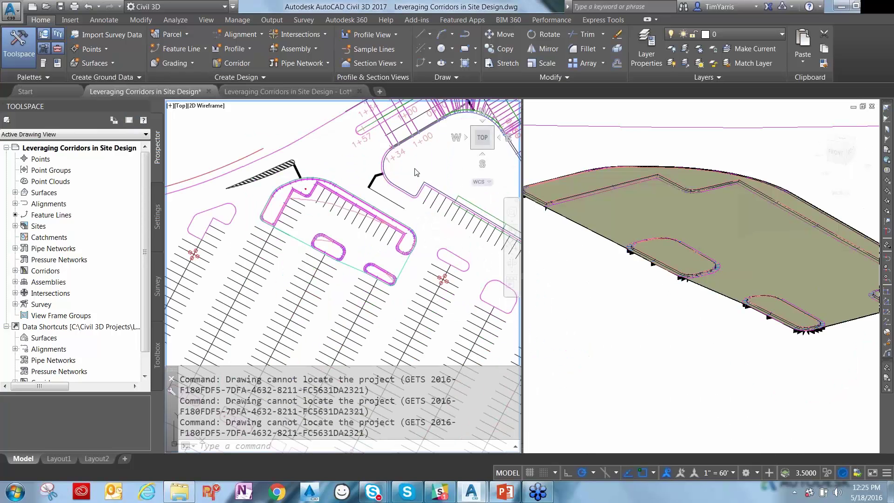
- Examine the road corridors and the north lot entrance beside the islands in the Leveraging Corridors in Site Design drawing
click(380, 166)
scroll(380, 167, down, 6)
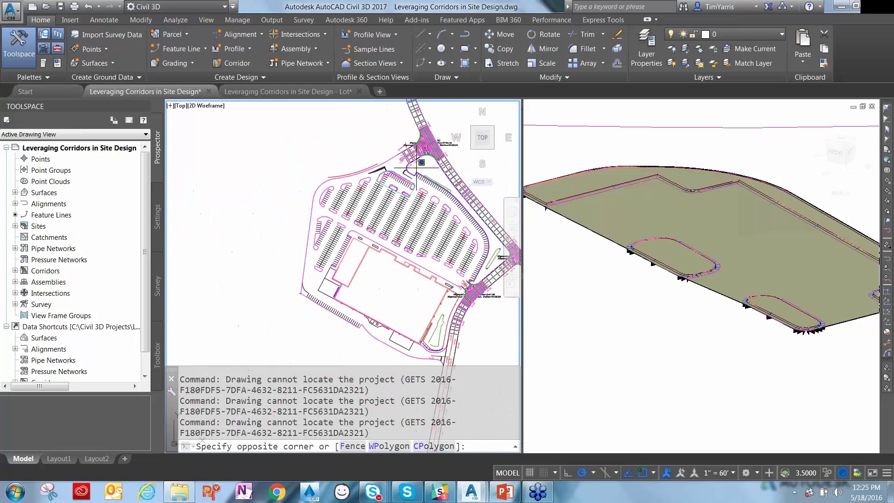
middle_drag(388, 166, 324, 167)
key(Escape)
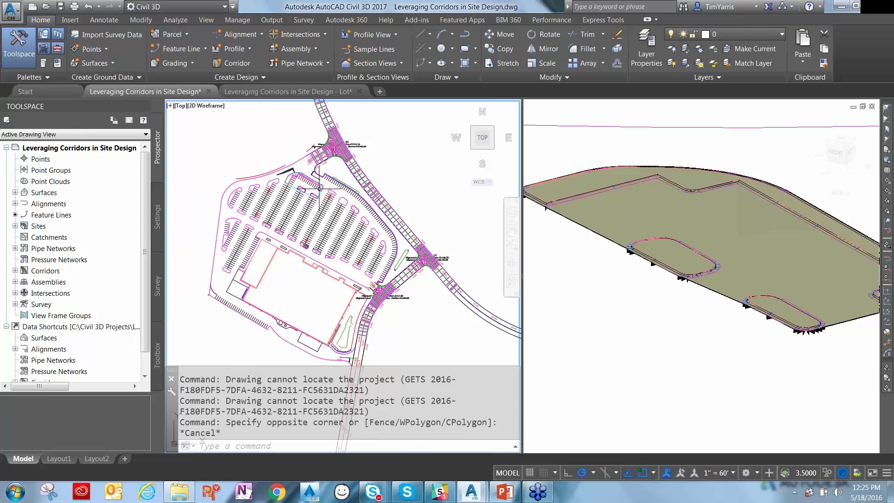
scroll(307, 178, up, 5)
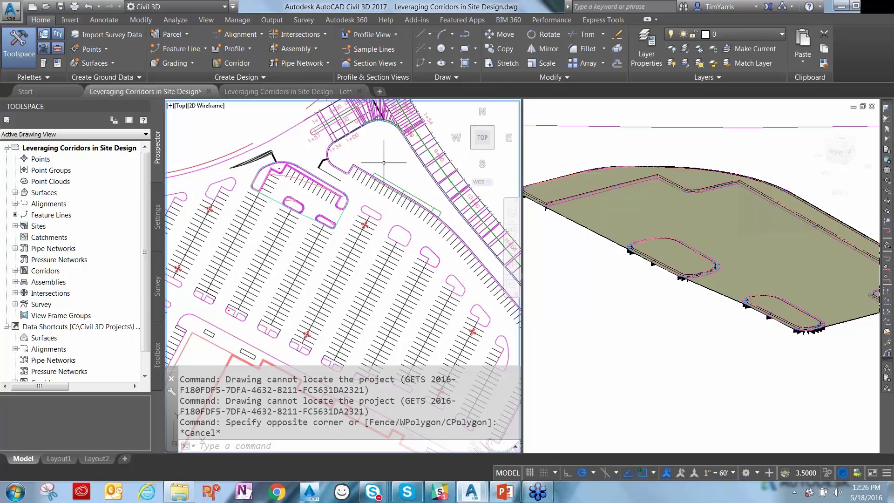
mouse_move(384, 163)
- In the Leveraging Corridors in Site Design - Lot drawing, create a reference to the Roads corridor data shortcut, keeping its name and the Basic style
click(300, 93)
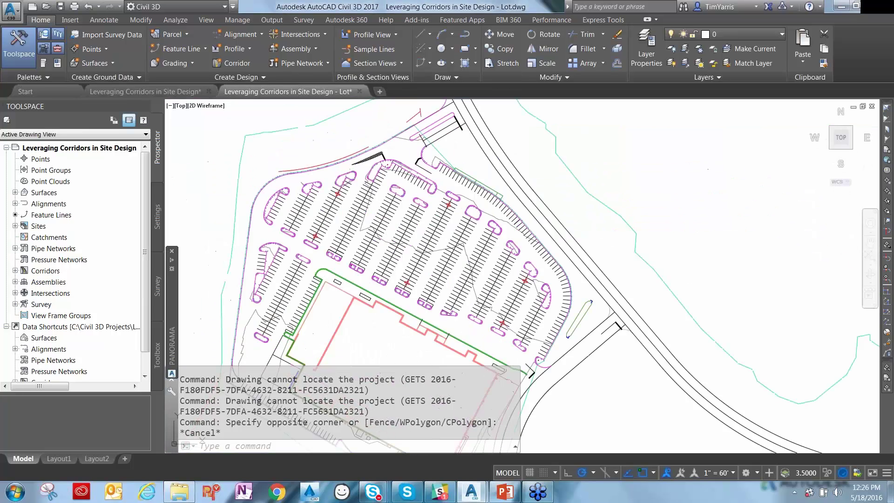
scroll(146, 355, down, 1)
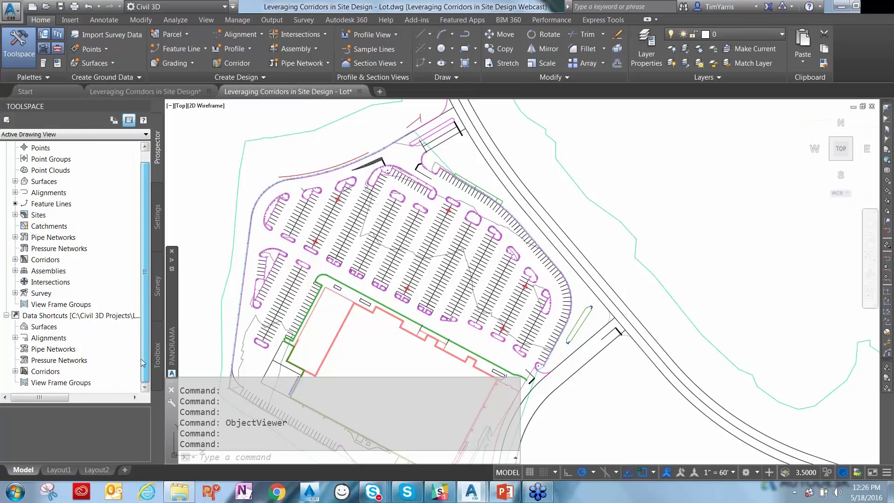
click(15, 372)
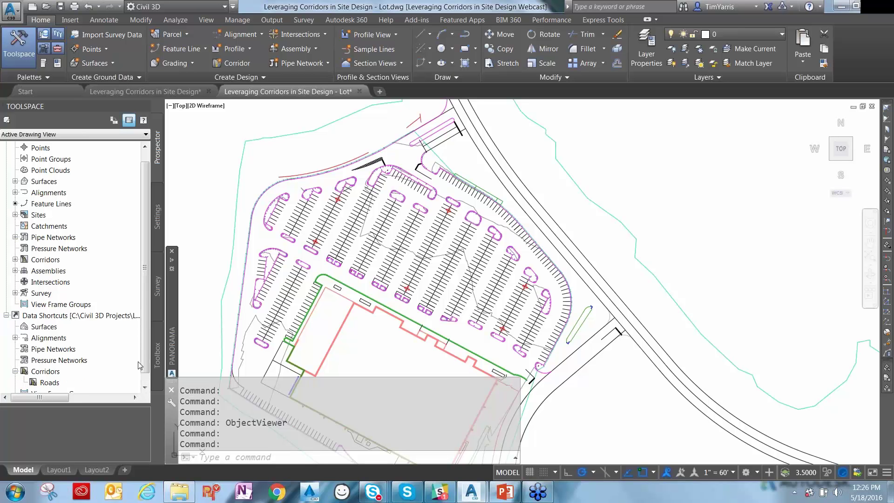
scroll(148, 362, down, 1)
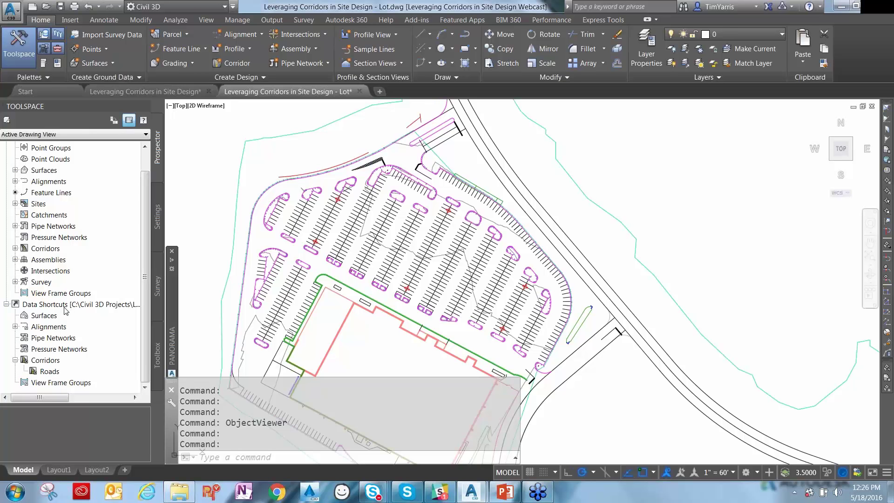
click(54, 374)
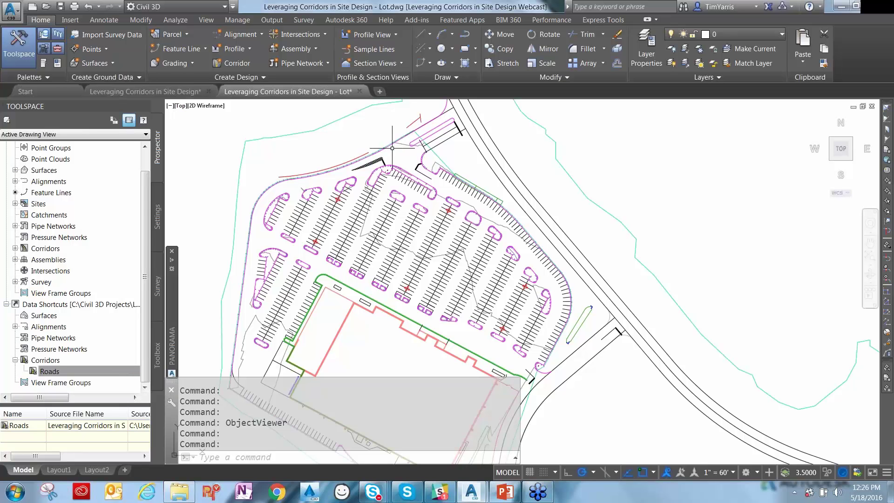
right_click(57, 374)
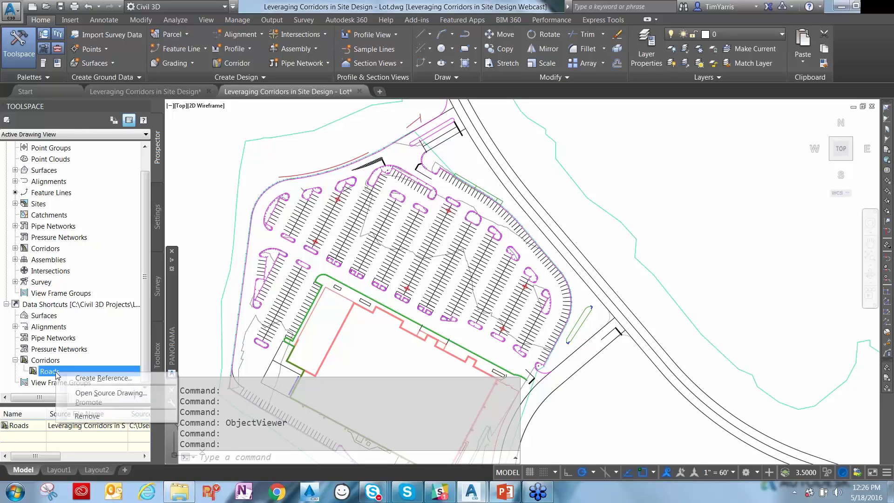
click(89, 379)
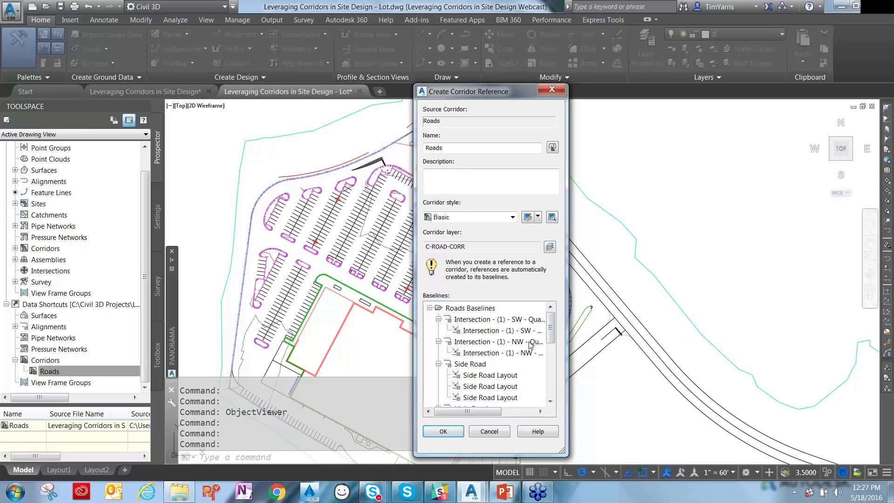
drag(550, 325, 546, 384)
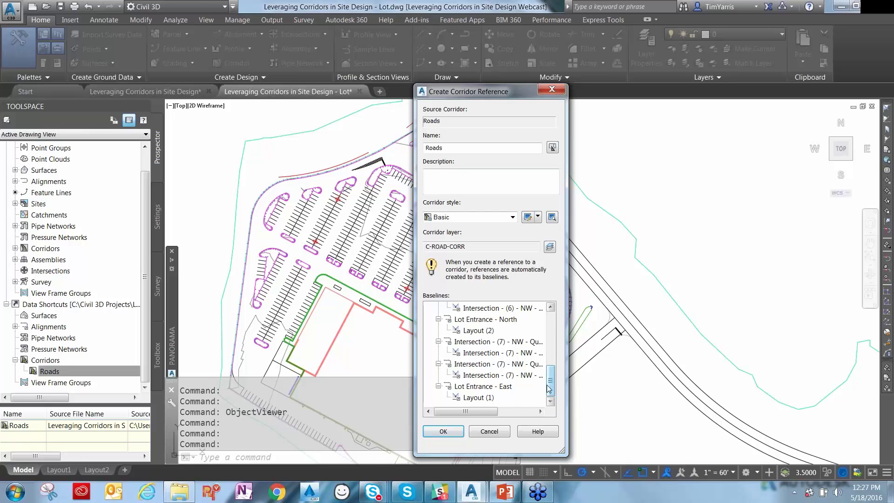
drag(551, 387, 554, 322)
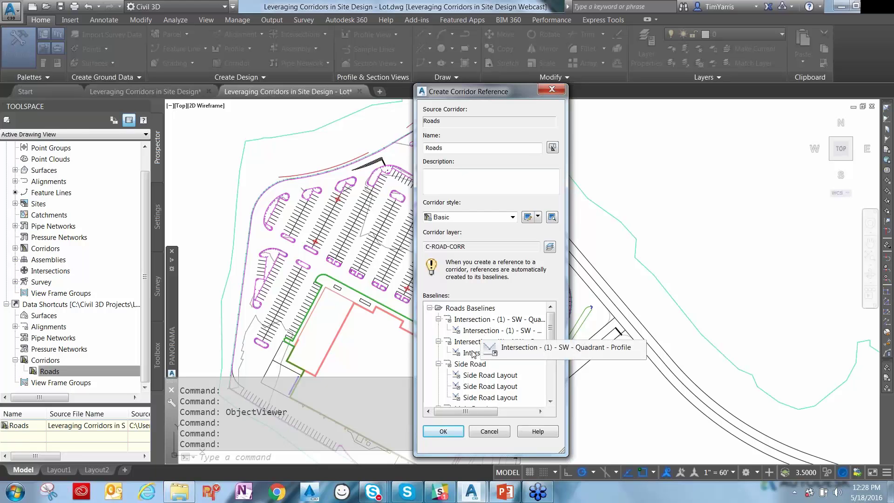
click(432, 431)
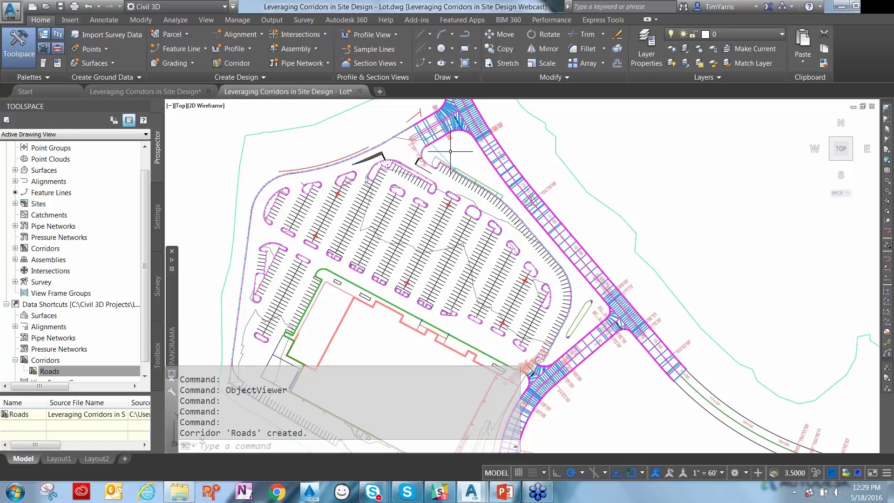
- Show the drawing's corridors and list the baselines of the referenced Roads corridor
click(15, 248)
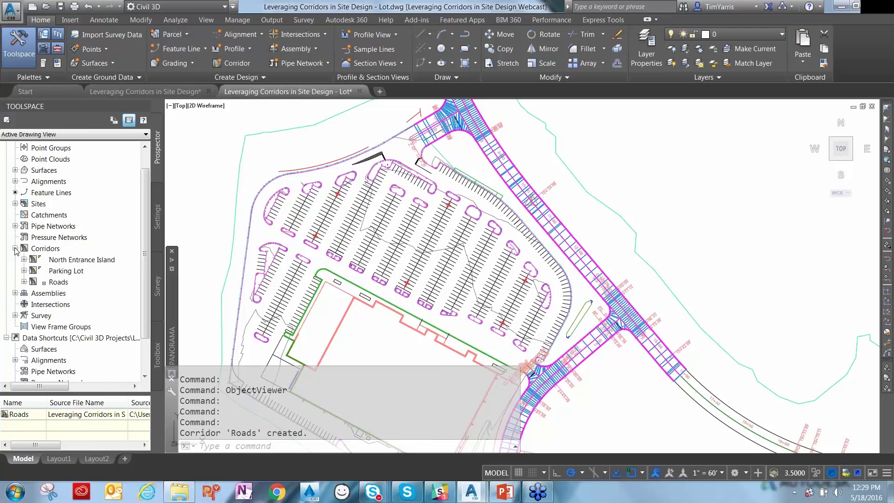
click(60, 285)
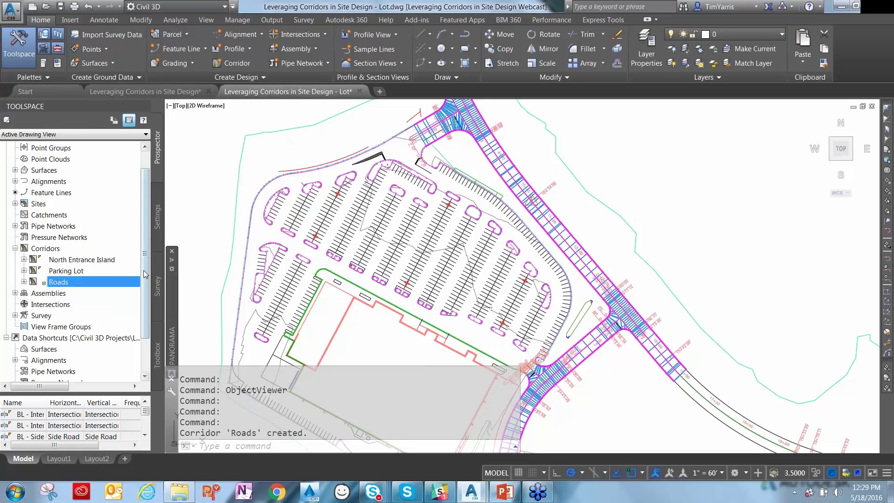
- List the Lot drawing's referenced centerline alignments and select Lot Entrance - East
scroll(80, 177, up, 1)
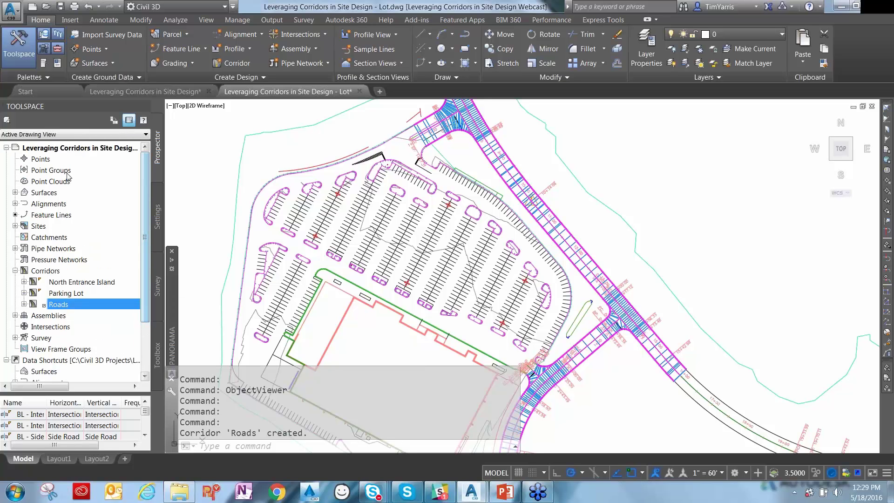
click(15, 204)
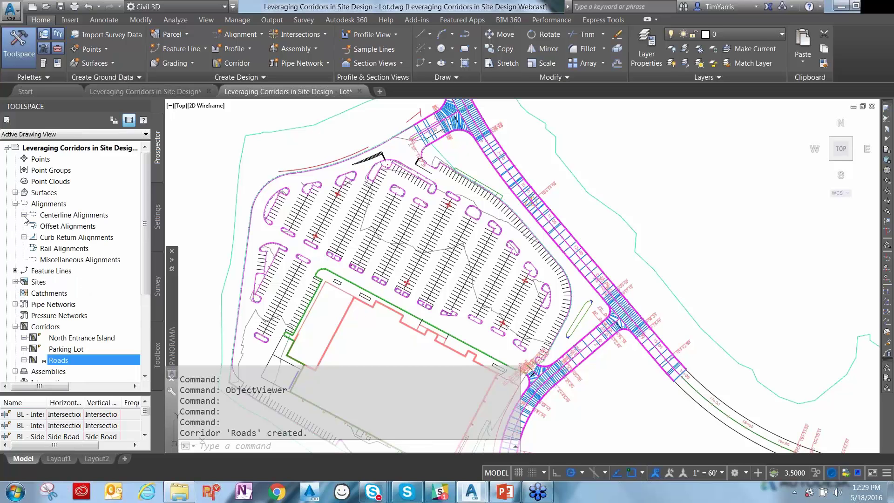
click(24, 214)
scroll(145, 228, down, 1)
scroll(146, 228, down, 1)
click(77, 183)
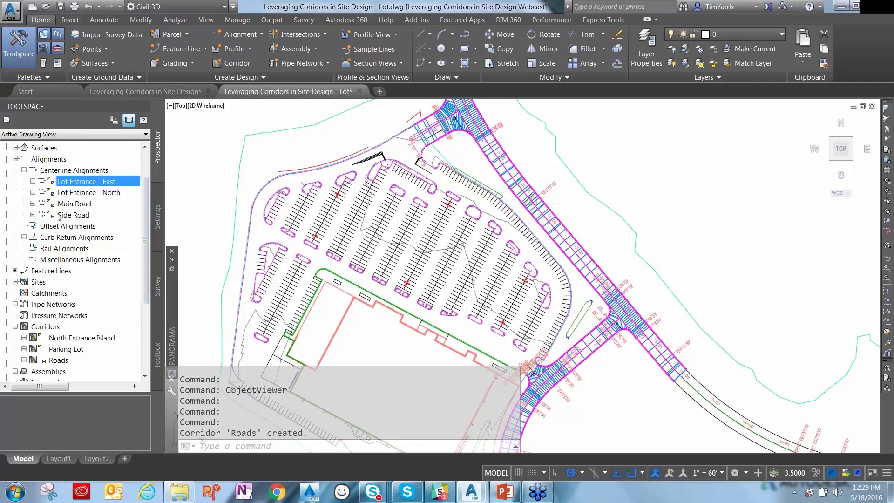
- List the referenced curb return alignments and check the profile and source drawing of the Intersection - (6) NW quadrant
click(24, 237)
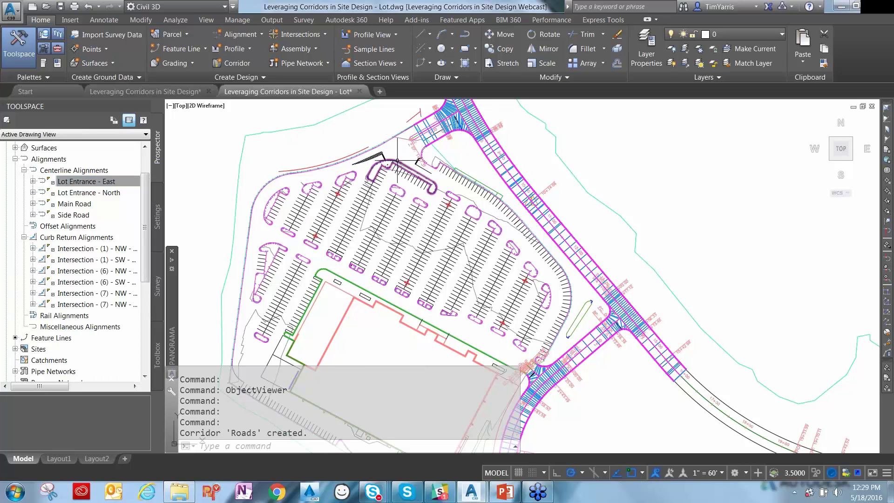
click(80, 271)
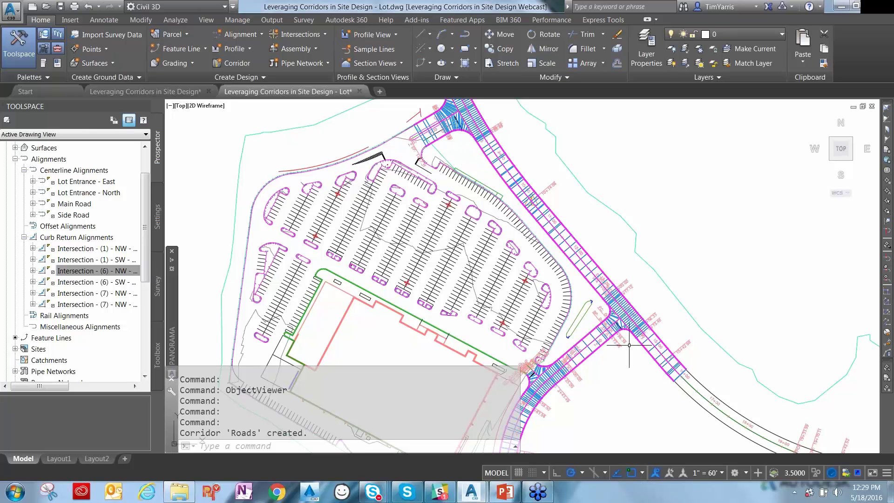
click(32, 270)
click(41, 294)
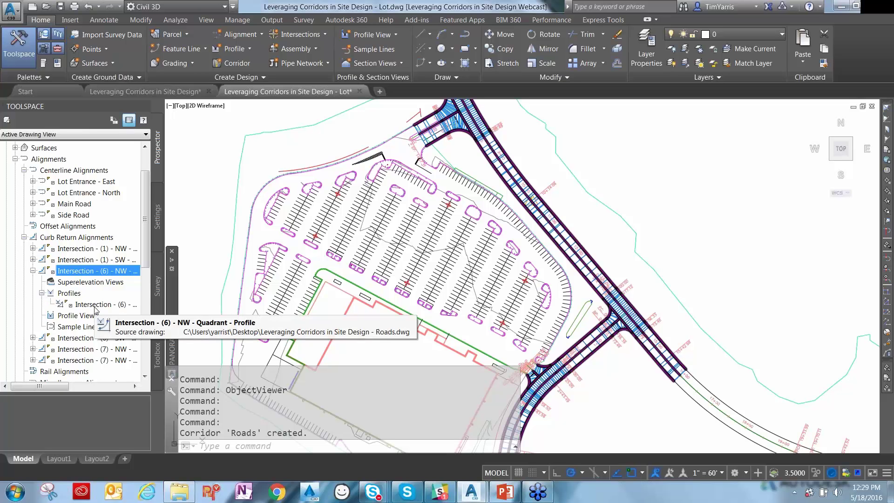
click(33, 271)
click(15, 160)
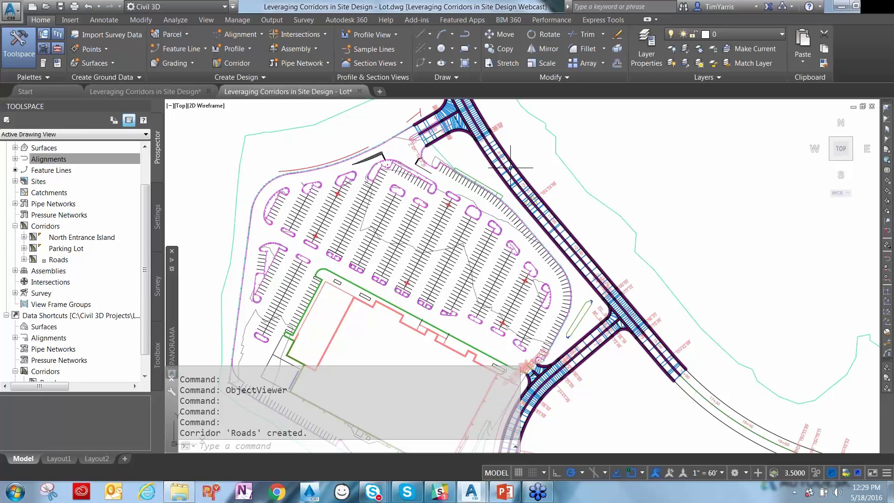
- Select the referenced Roads corridor in plan and review which corridor tools are available for it
mouse_move(510, 168)
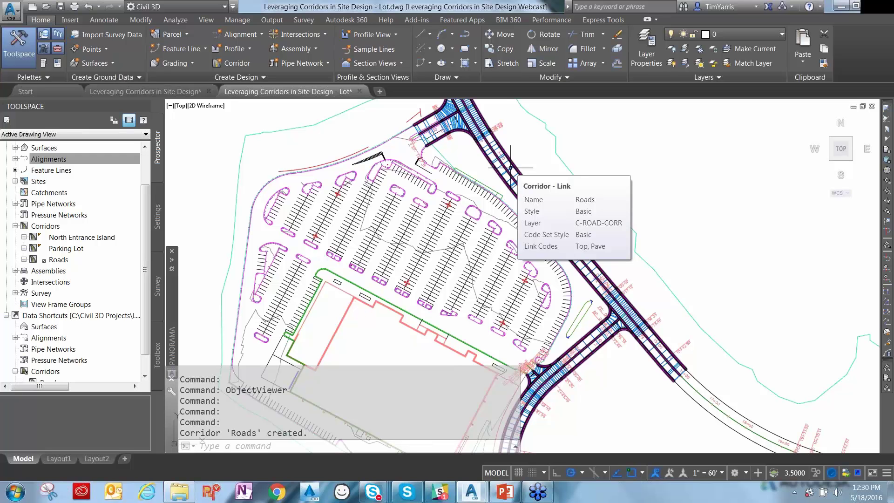
click(511, 167)
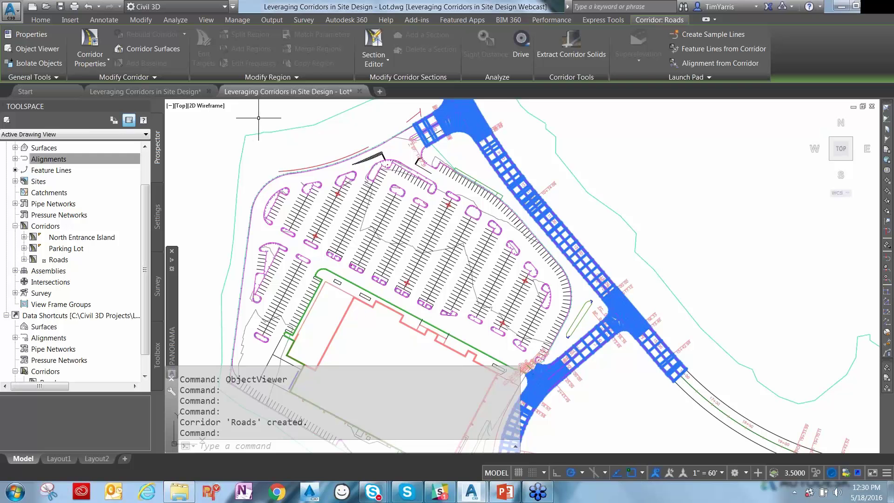
mouse_move(243, 126)
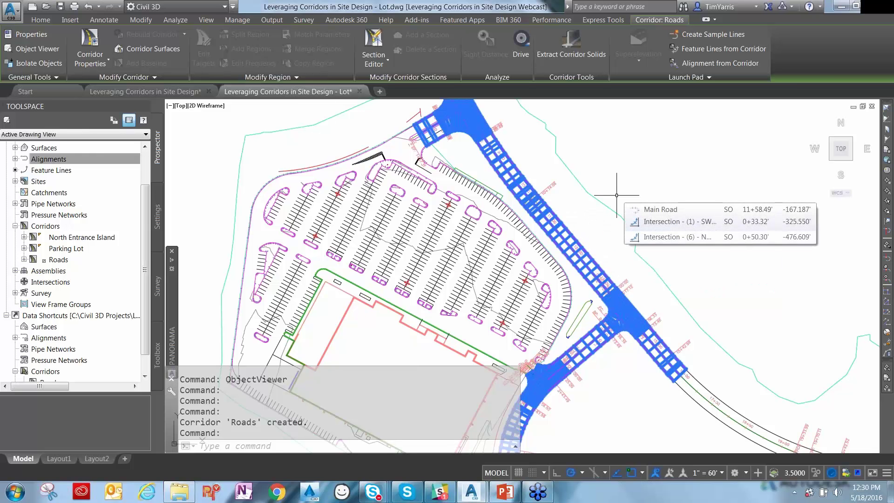
key(Escape)
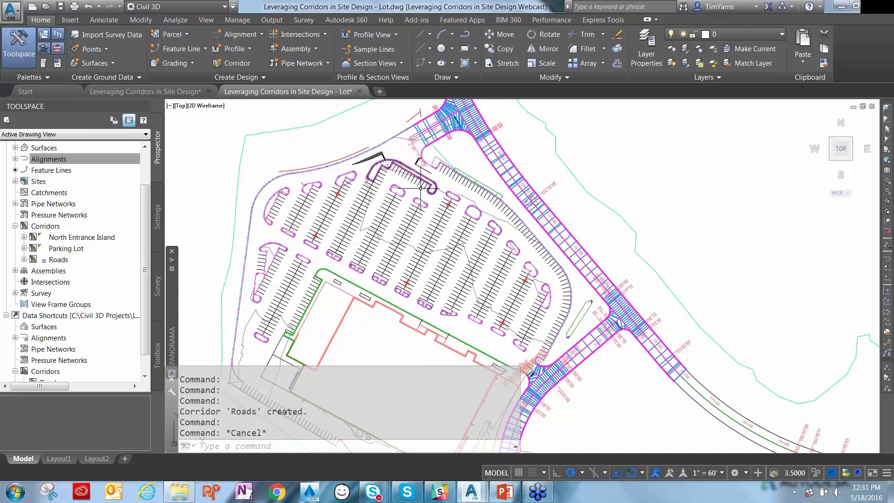
- Examine the Roads corridor alongside the parking lot, from the north lot entrance to the southeast intersection
scroll(456, 135, up, 5)
middle_drag(455, 159, 328, 183)
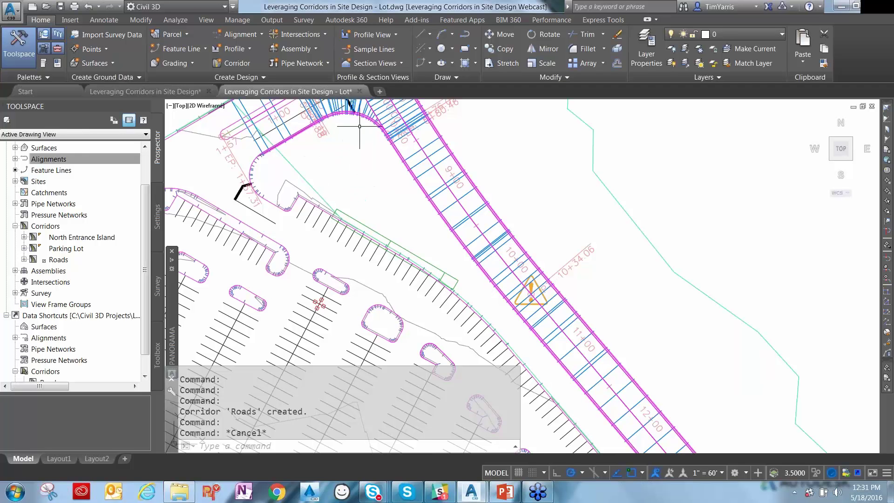
middle_drag(481, 300, 368, 167)
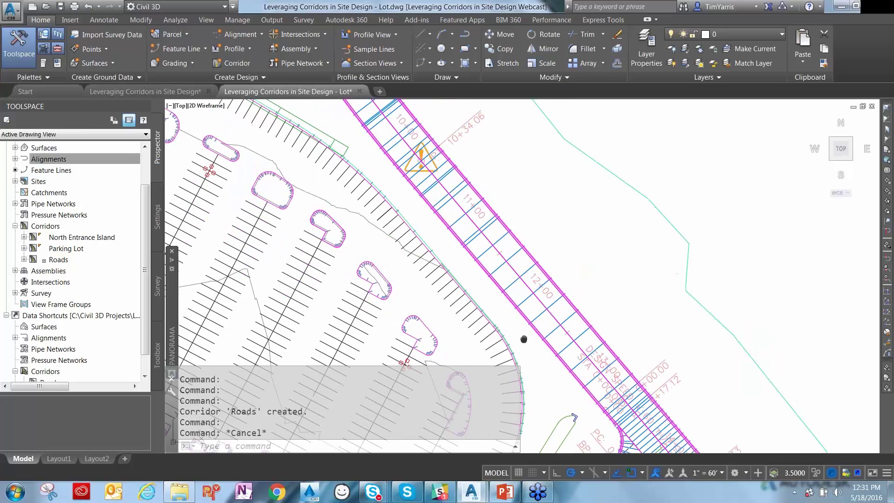
middle_drag(523, 339, 487, 269)
middle_drag(515, 311, 515, 290)
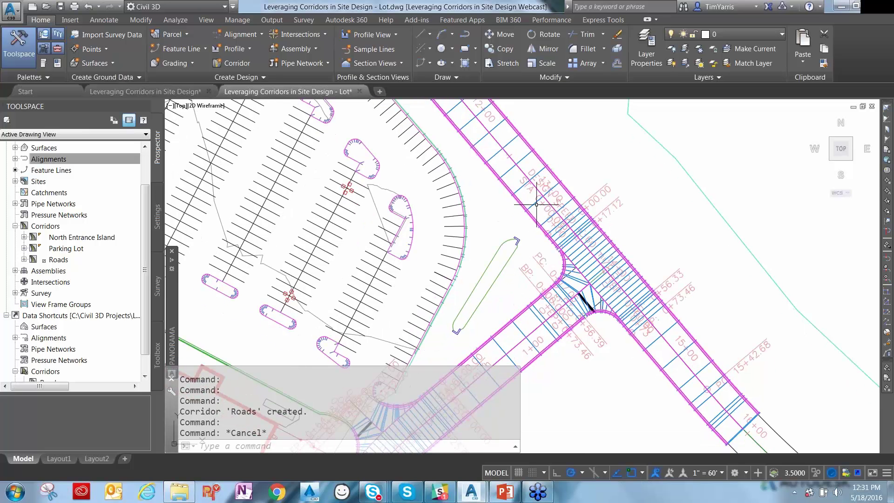
middle_drag(525, 184, 667, 384)
scroll(667, 384, down, 2)
- Start extracting feature lines from the Roads corridor and pick the kerb lines along the road's lot-side edge
click(667, 383)
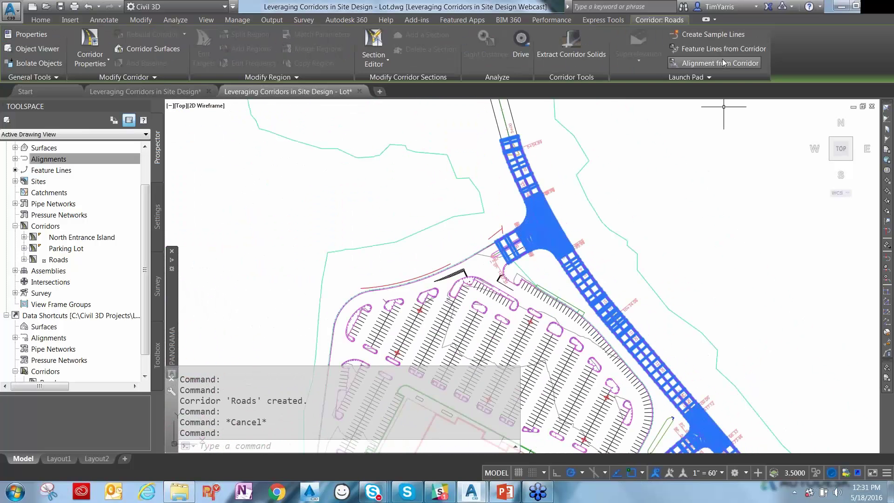
click(698, 49)
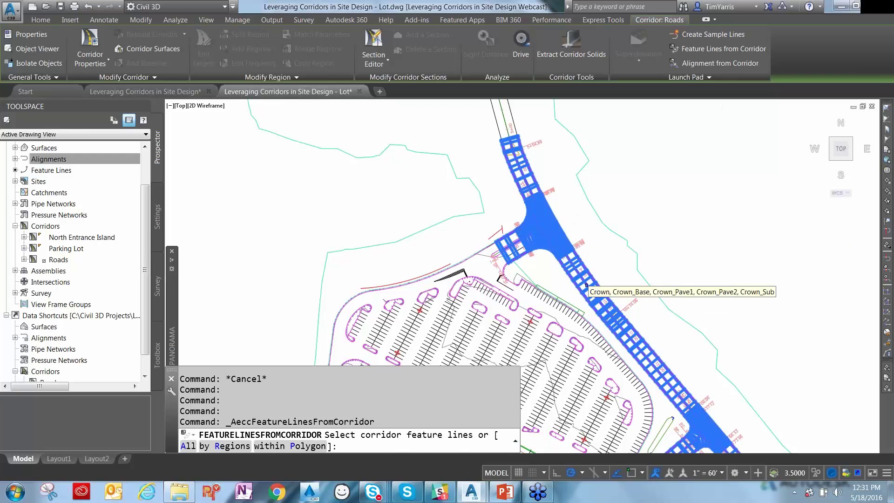
scroll(577, 291, up, 10)
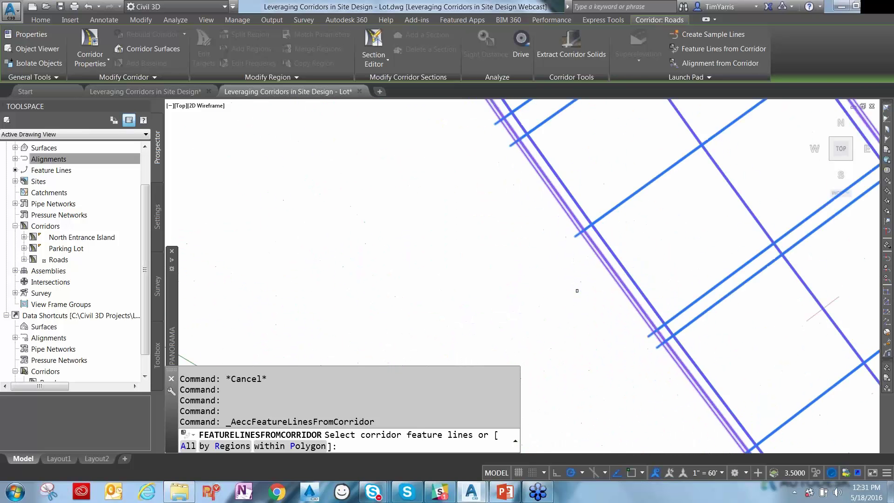
click(640, 280)
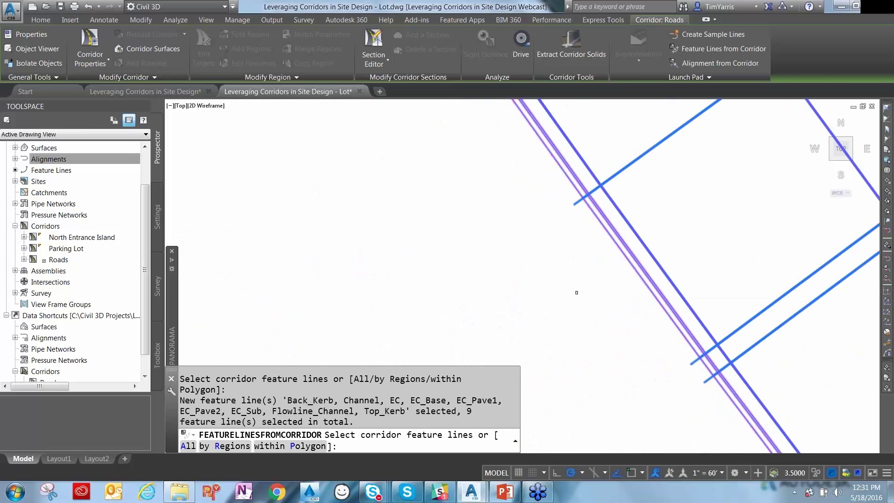
key(Return)
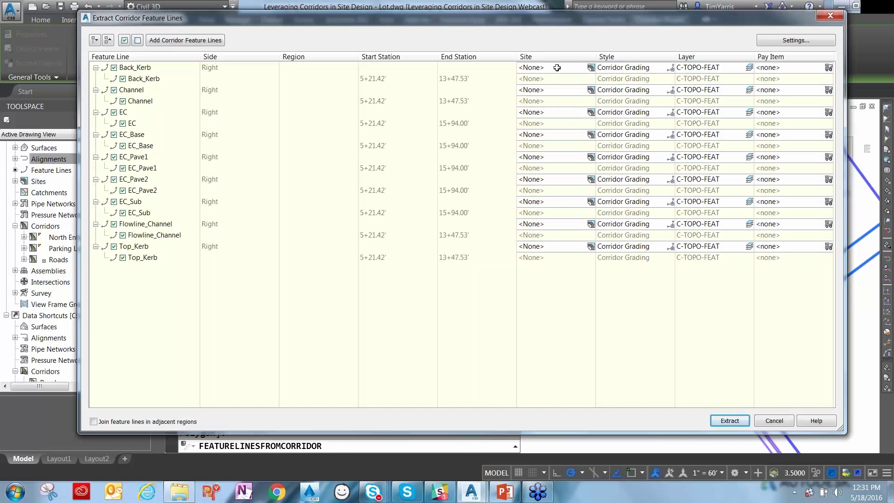
- Assign the Back_Kerb feature line to Site 1 and leave it as the only feature line checked for extraction
click(591, 68)
click(221, 270)
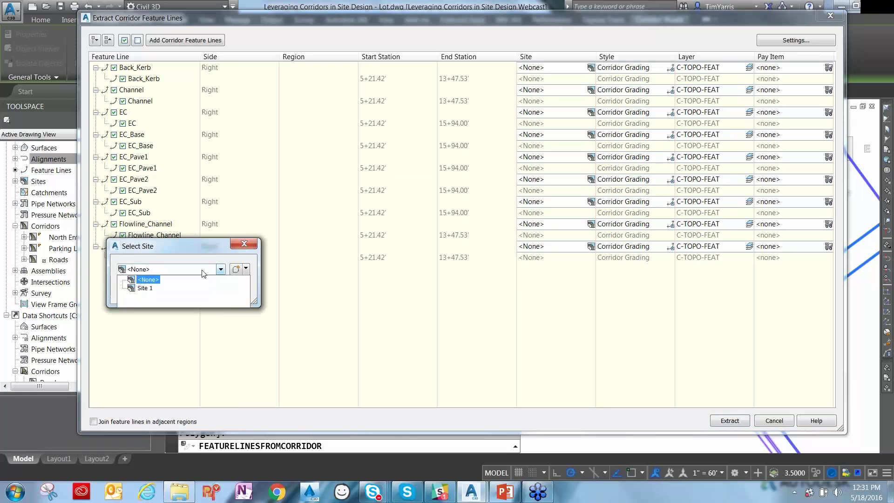
click(141, 288)
click(141, 291)
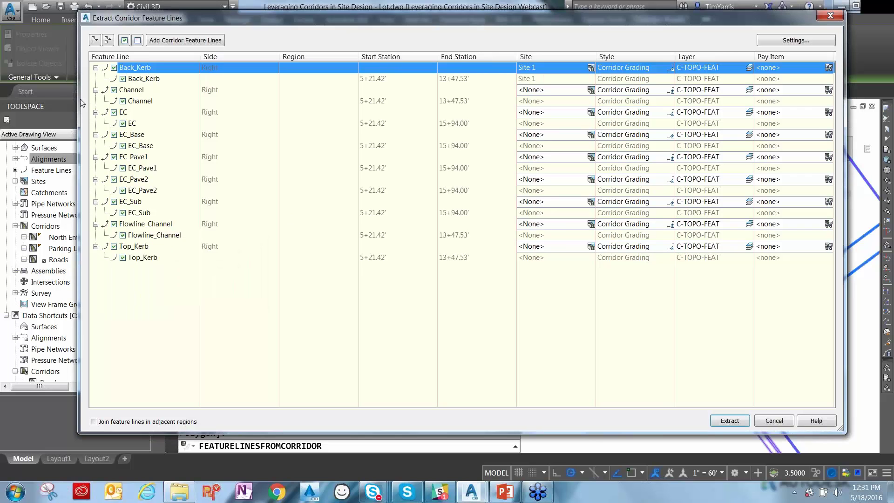
click(138, 41)
click(114, 67)
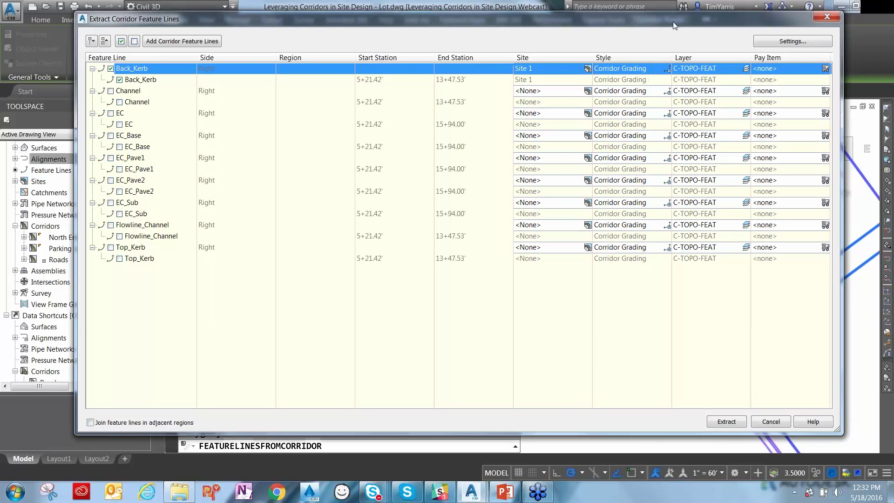
- Extract the Back_Kerb feature line with Dynamic link to corridor, Apply Smoothing and the Basic code set style
mouse_move(673, 21)
mouse_down()
mouse_move(503, 70)
mouse_move(460, 218)
mouse_move(748, 43)
mouse_move(756, 9)
mouse_move(770, 33)
mouse_move(792, 38)
mouse_up()
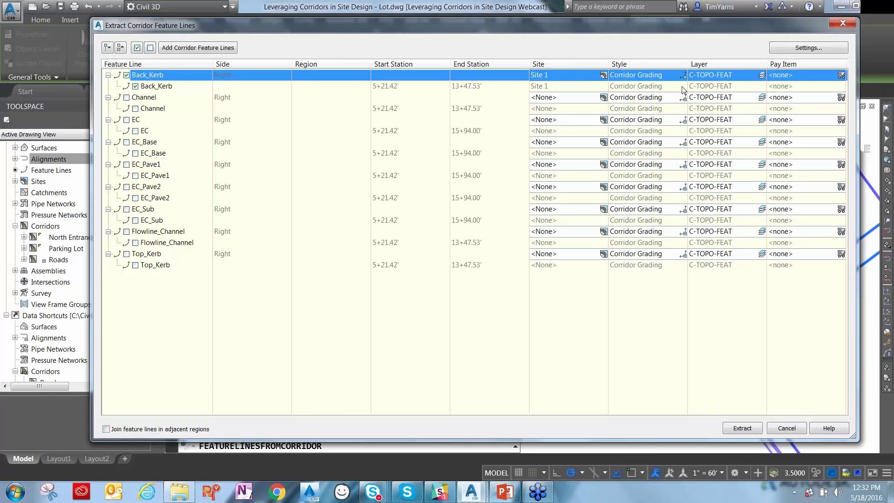
click(833, 50)
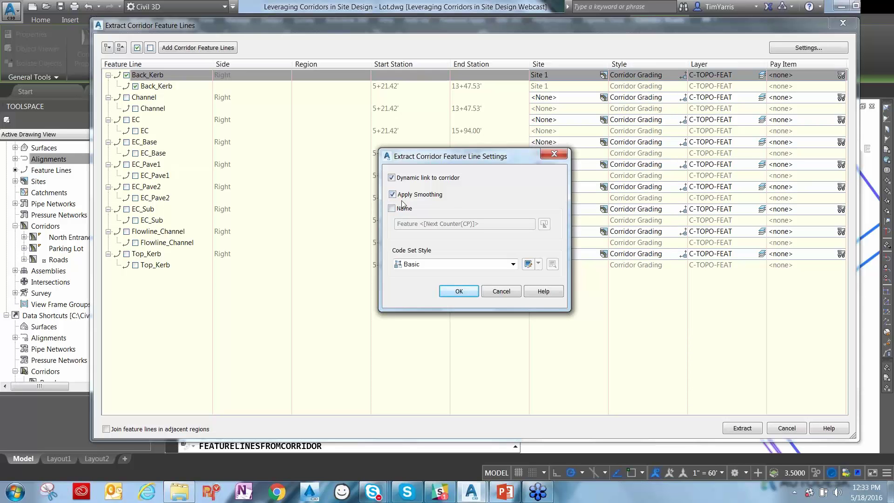
click(465, 294)
click(745, 429)
key(Escape)
- Show the extracted Back_Kerb feature line's elevation points along the road with the Elevation Editor
scroll(591, 251, down, 2)
scroll(590, 251, down, 3)
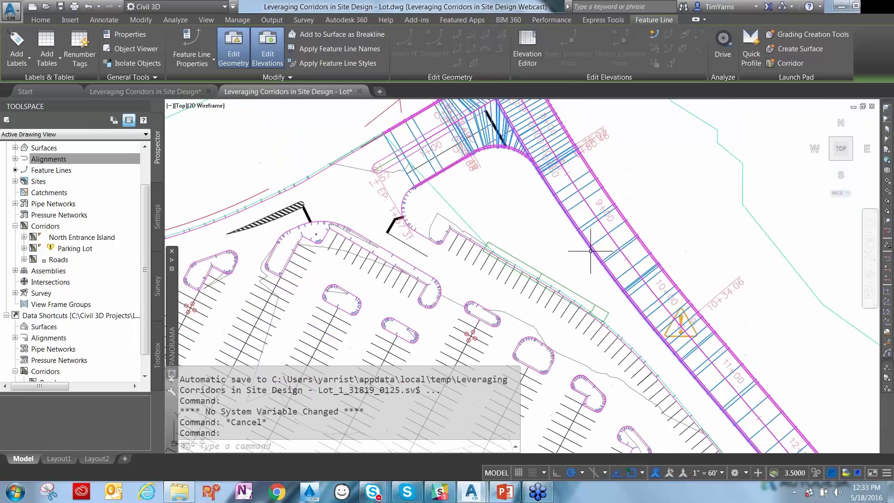
mouse_move(557, 242)
middle_down()
mouse_move(518, 208)
mouse_move(407, 173)
middle_up()
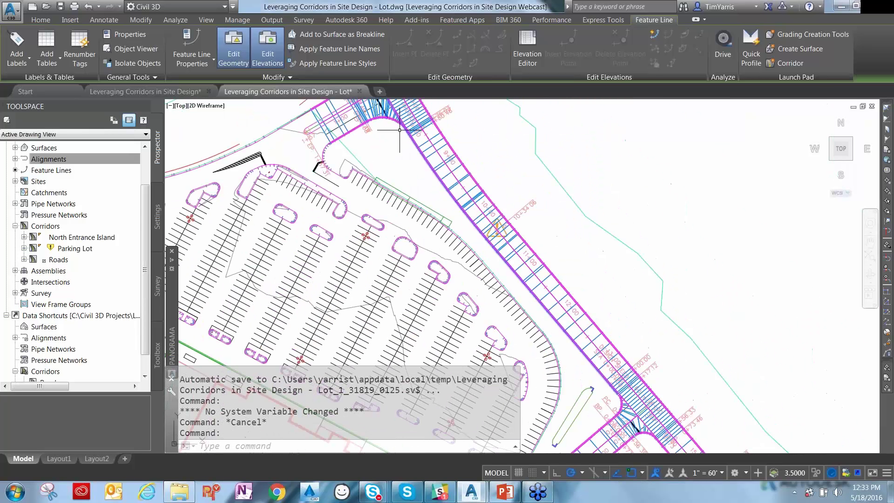
click(523, 44)
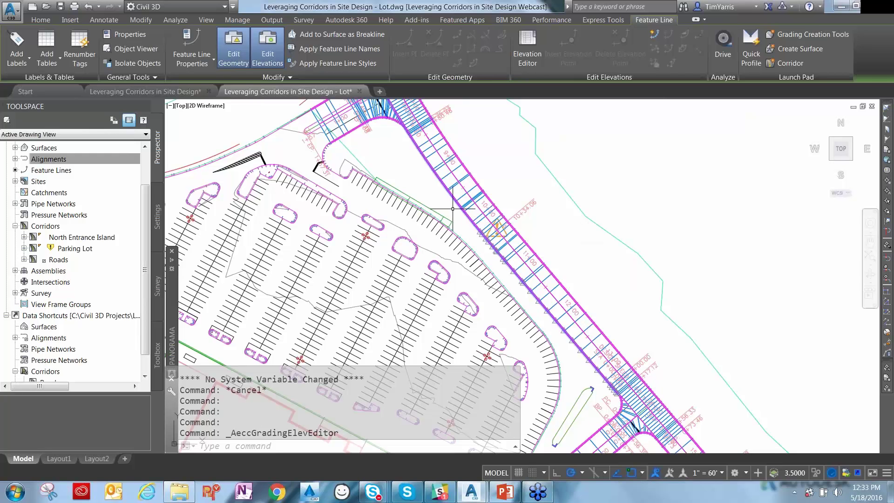
key(Escape)
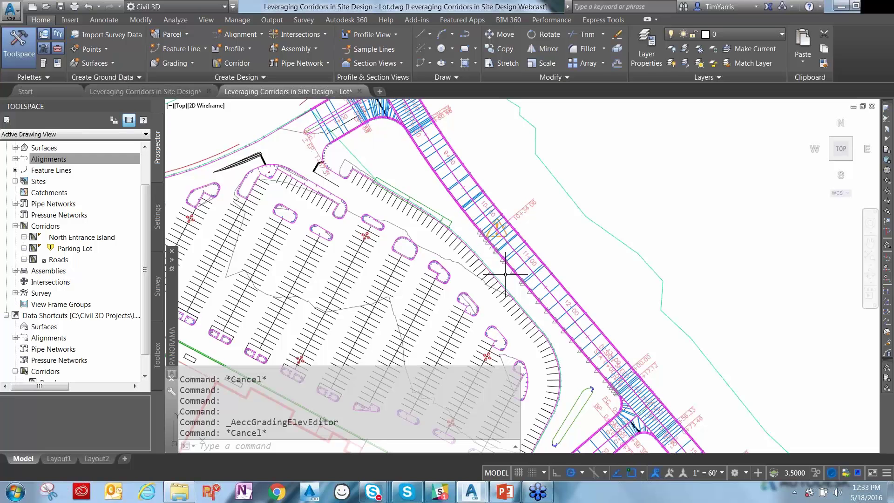
- Examine the area between the parking lot's east edge and the adjoining road corridor
middle_drag(568, 451, 592, 361)
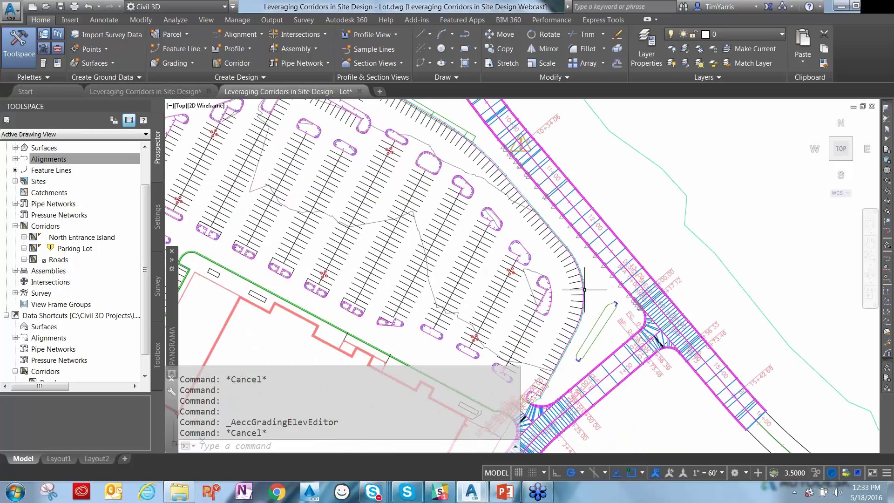
mouse_move(584, 290)
scroll(601, 293, down, 2)
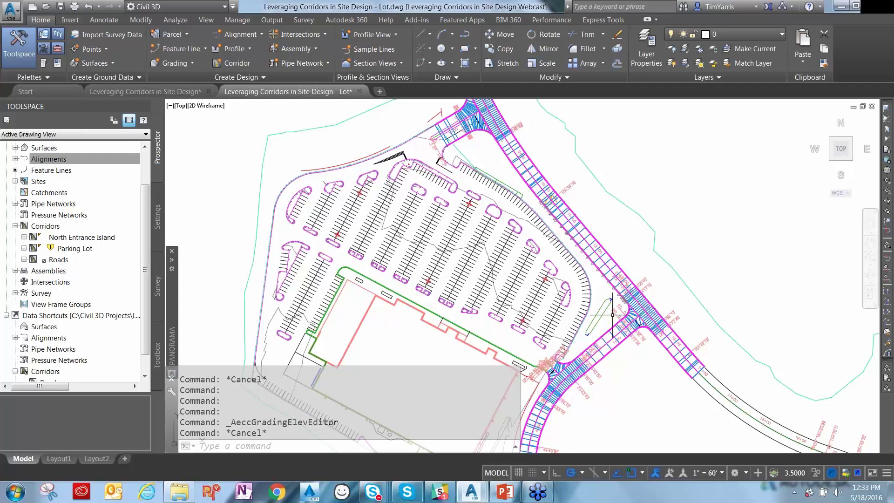
mouse_move(612, 314)
key(Escape)
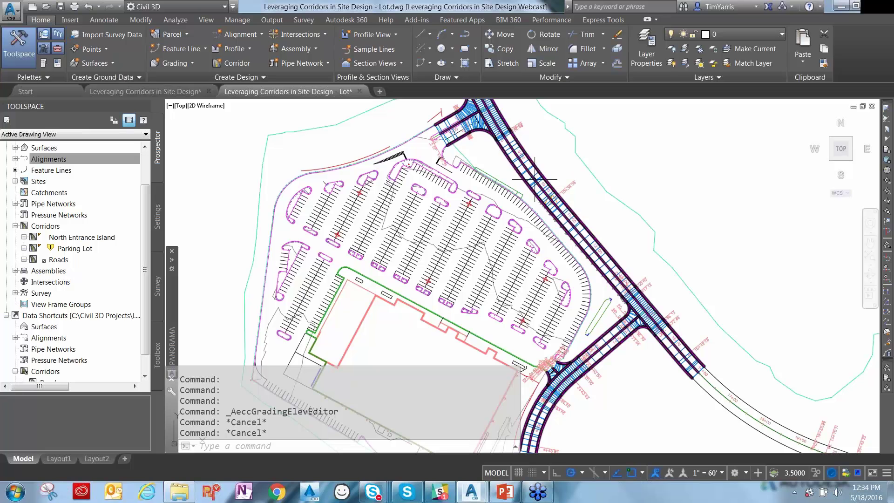
middle_drag(587, 207, 534, 298)
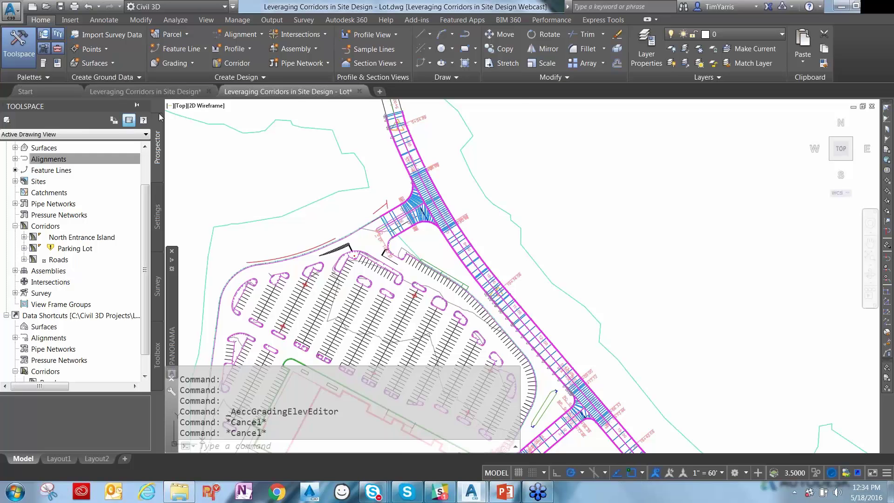
- Open the source drawing of the referenced Roads corridor from the Lot drawing
click(169, 92)
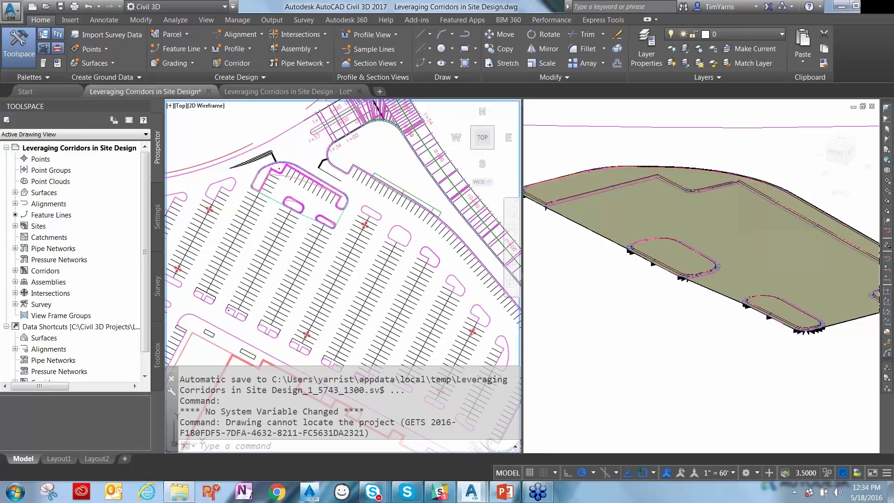
click(289, 92)
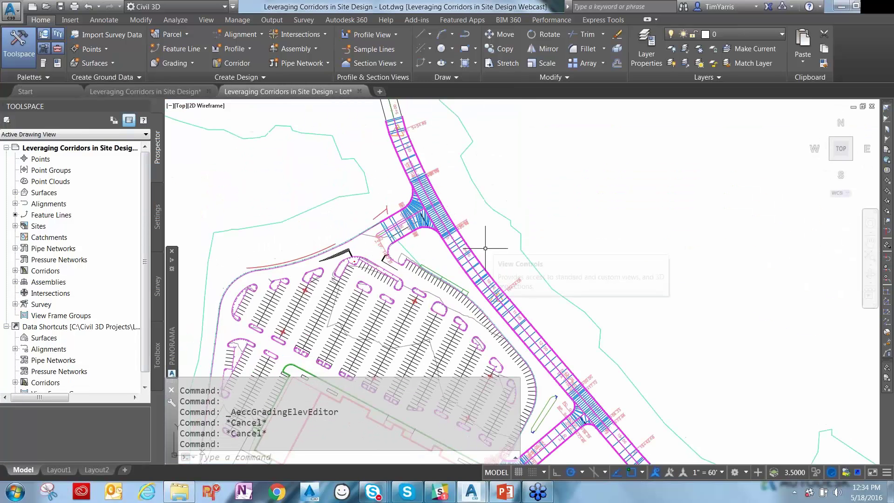
click(485, 248)
right_click(456, 210)
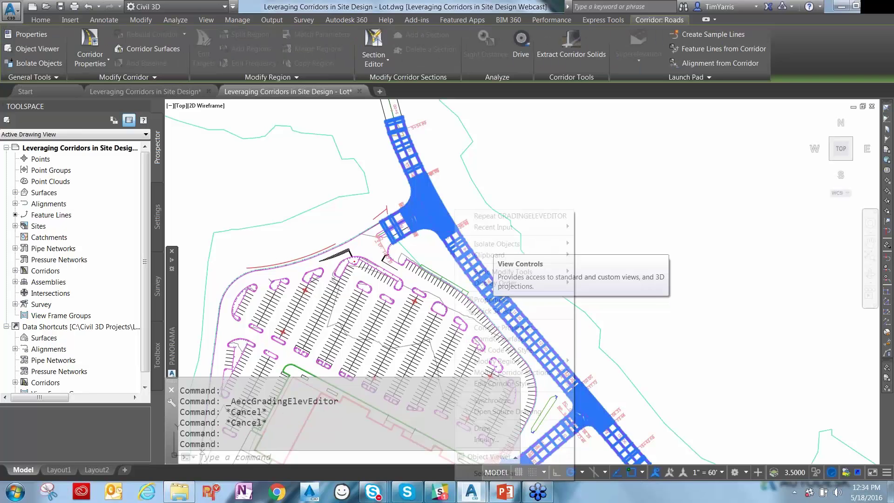
click(512, 412)
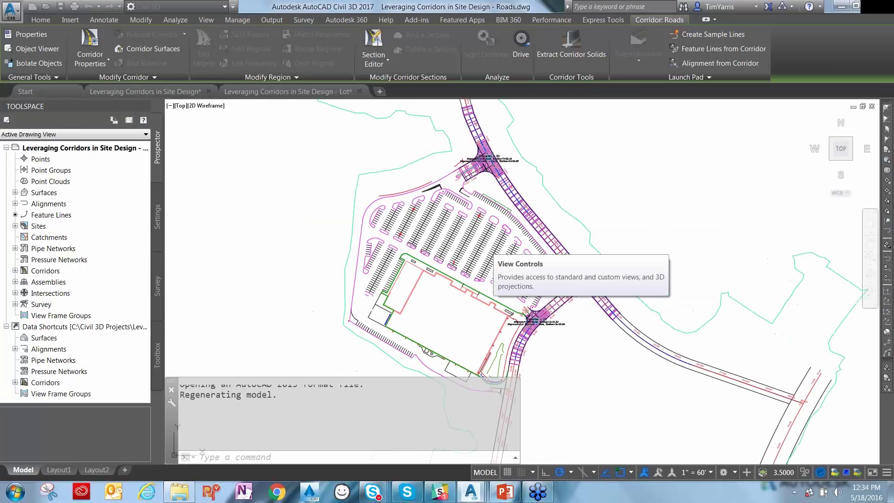
- Return to the Lot drawing and clear the selection of the Roads corridor
click(287, 92)
click(435, 211)
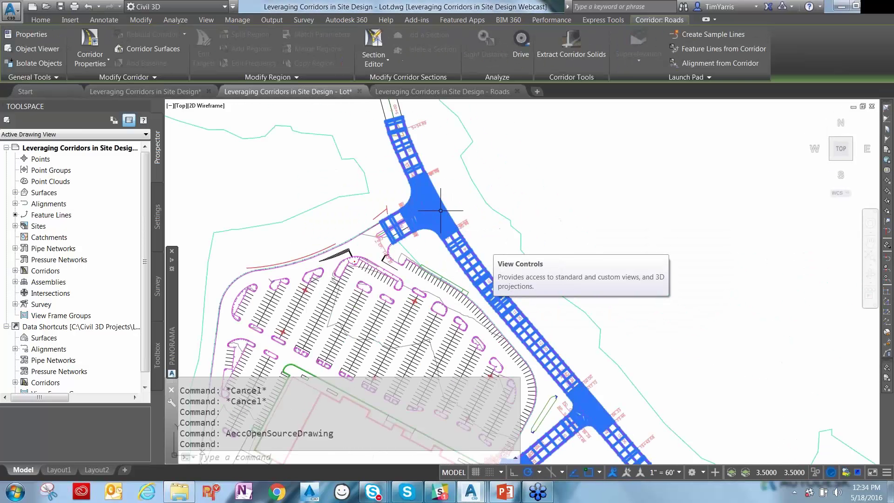
right_click(443, 211)
key(Escape)
key(Escape)
key(Escape)
- Examine the assemblies placed away from the site plan, and return to the parking lot and roads
scroll(526, 191, down, 6)
mouse_move(308, 326)
middle_down()
mouse_move(292, 340)
mouse_move(459, 186)
mouse_move(409, 359)
middle_up()
scroll(463, 149, up, 5)
scroll(456, 174, down, 2)
scroll(365, 350, down, 5)
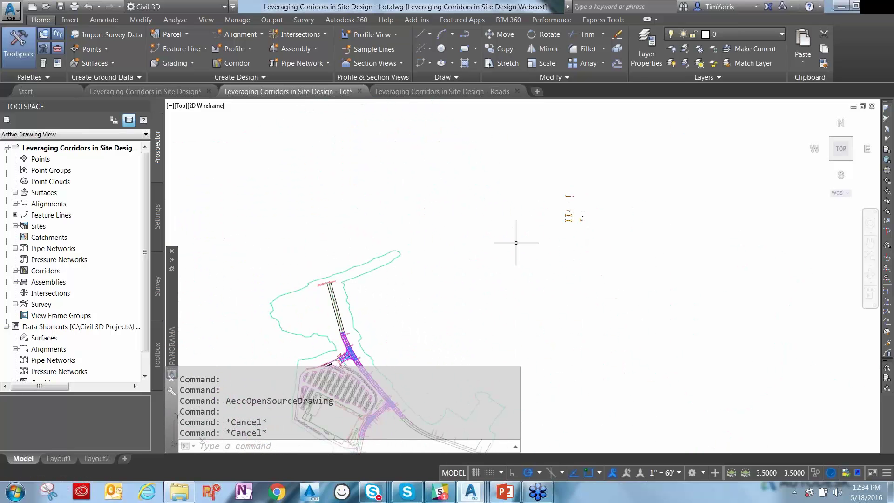
scroll(577, 212, up, 8)
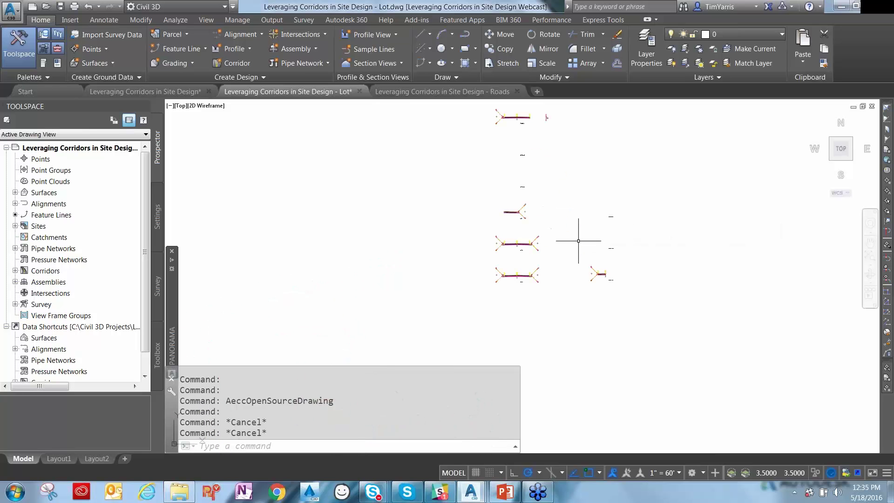
middle_drag(563, 176, 533, 275)
scroll(533, 275, down, 4)
scroll(393, 318, down, 4)
middle_drag(379, 322, 467, 106)
scroll(321, 163, up, 4)
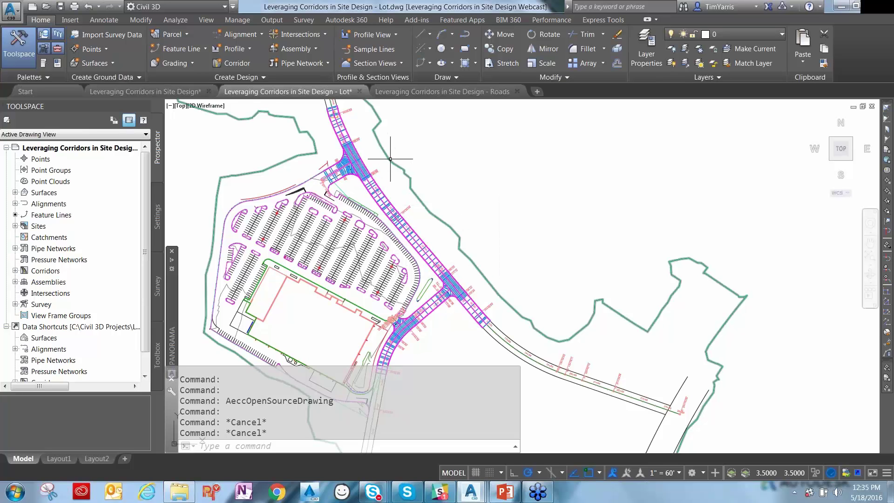
- Examine the referenced Roads corridor along the Main Road beside the parking lot, up to the north entrance intersection
mouse_move(389, 159)
mouse_move(445, 95)
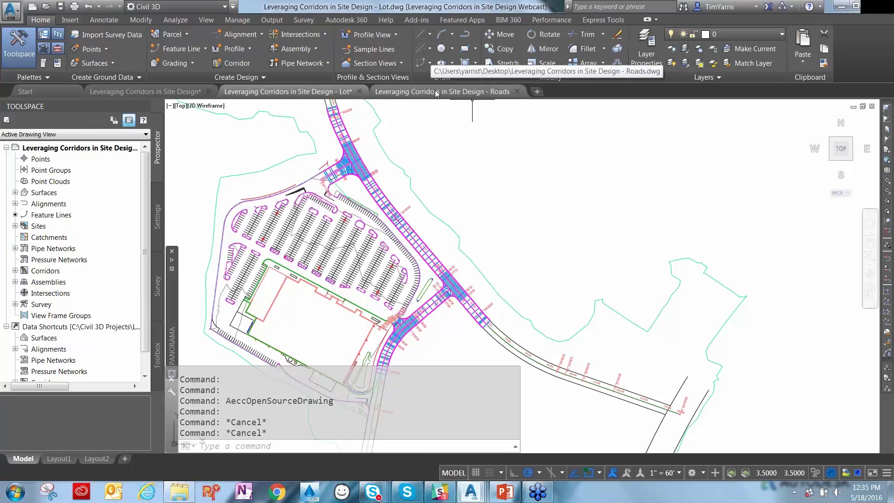
scroll(386, 199, up, 5)
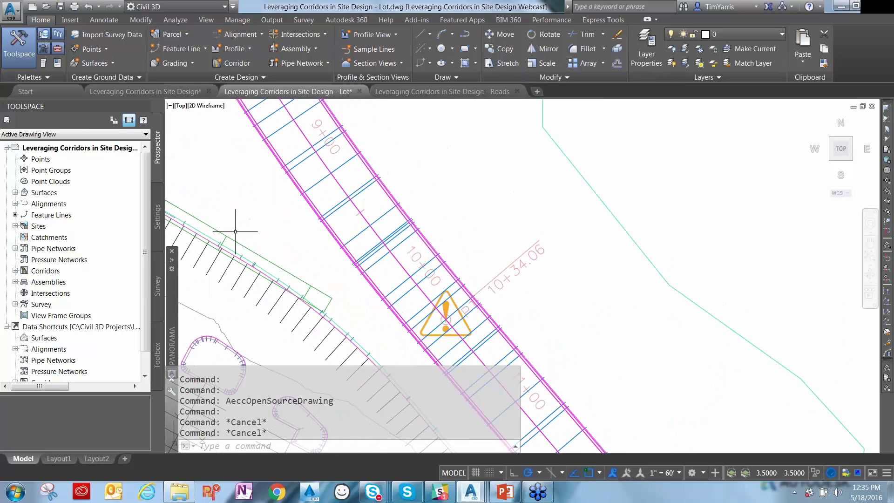
click(369, 183)
key(Escape)
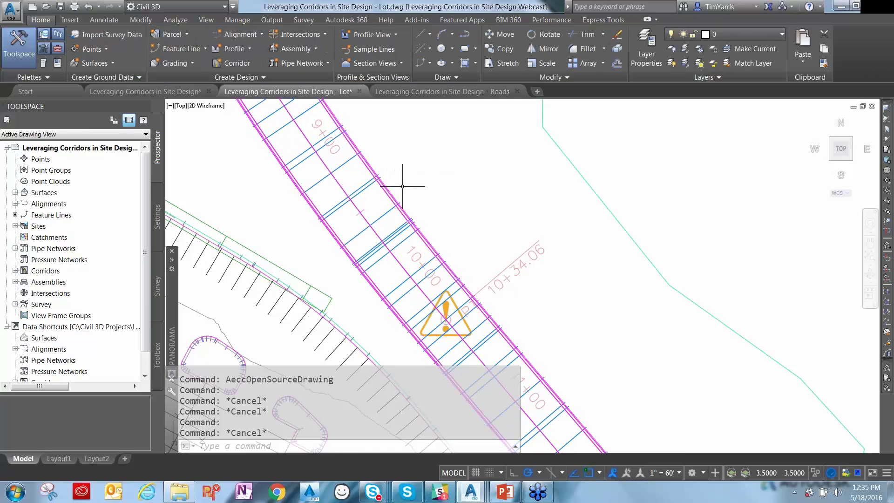
middle_drag(410, 180, 462, 273)
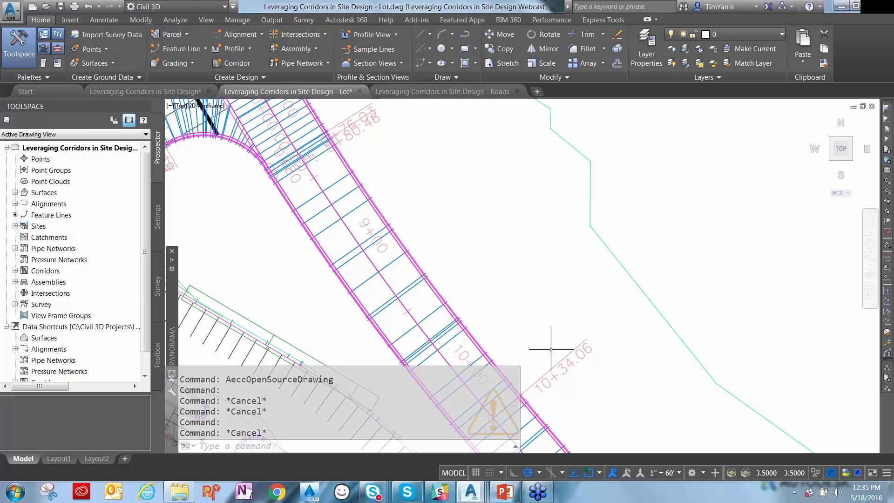
mouse_move(551, 349)
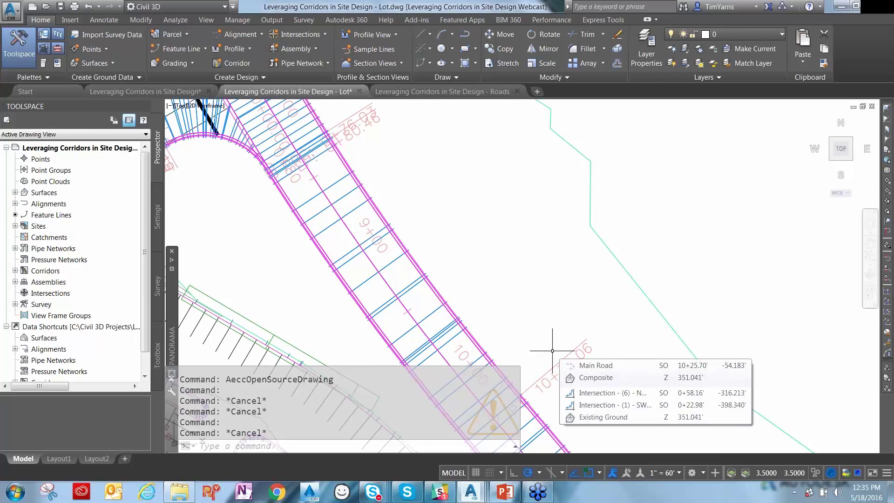
mouse_move(510, 271)
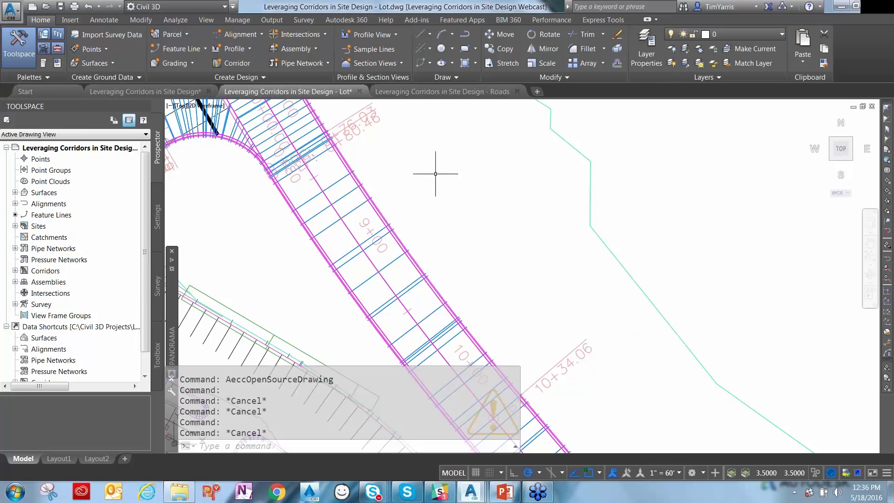
middle_drag(442, 162, 565, 287)
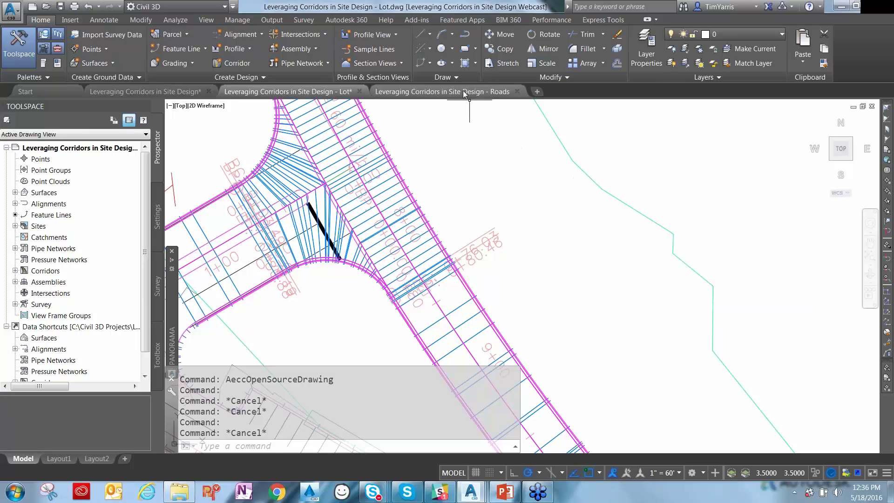
- Inspect the referenced Roads corridor and the kerb feature line extracted along its parking lot side
click(385, 189)
scroll(479, 200, down, 4)
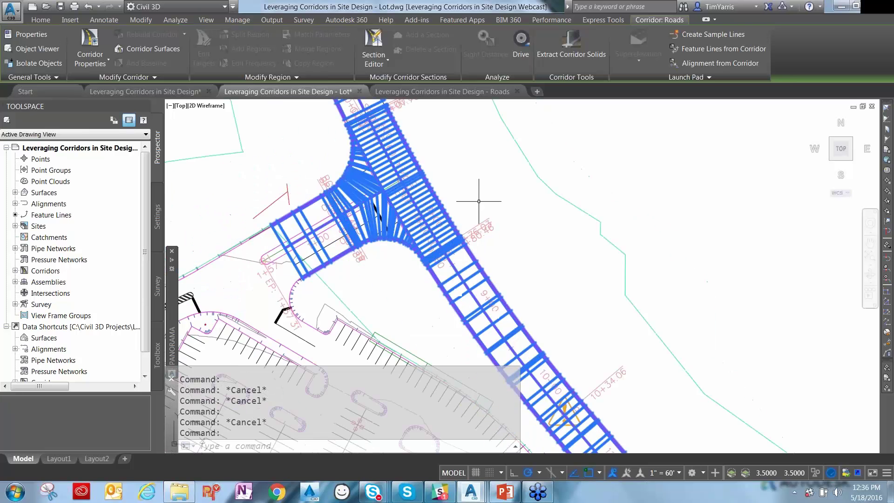
middle_drag(498, 312, 492, 237)
key(Escape)
click(489, 231)
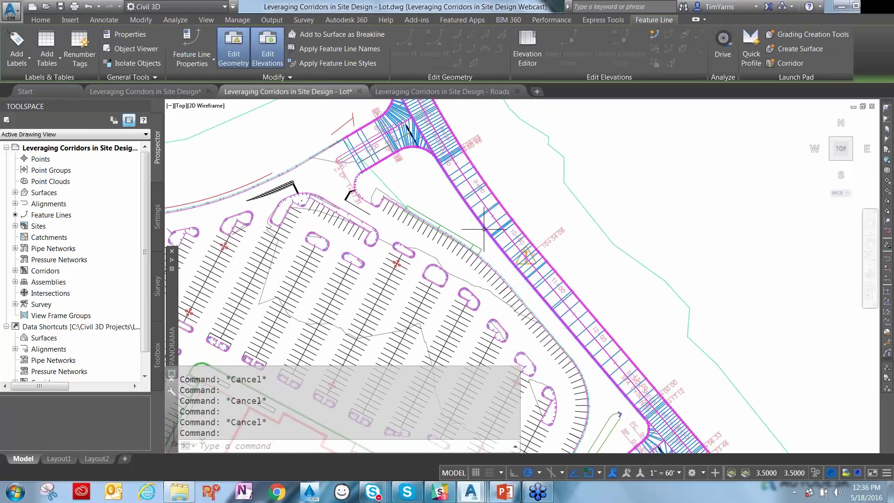
key(Escape)
scroll(472, 224, up, 5)
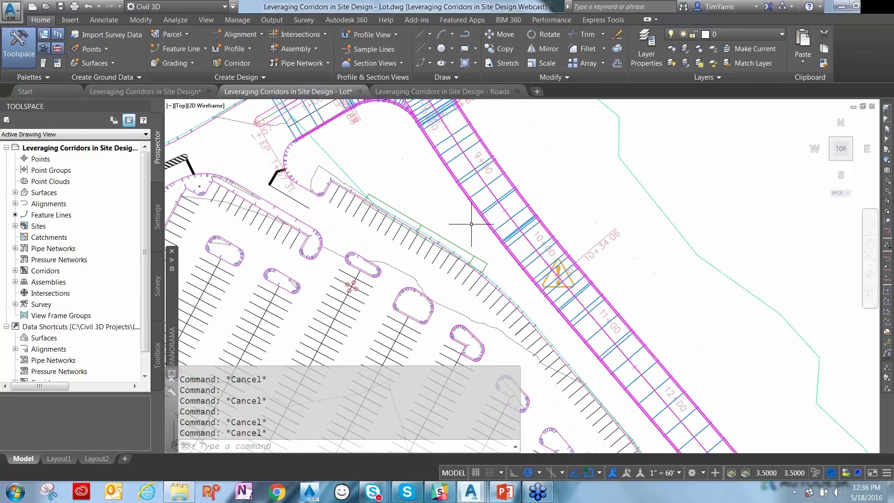
click(512, 225)
scroll(494, 240, down, 4)
middle_drag(489, 240, 425, 150)
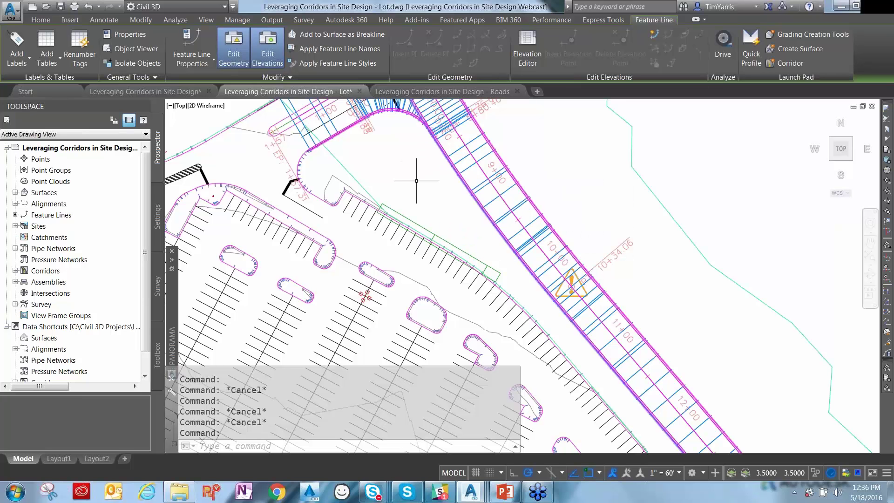
key(Escape)
- Start Extract Corridor Solids on the Roads corridor for the region RG - Primary Road Full Section - (11)
click(477, 146)
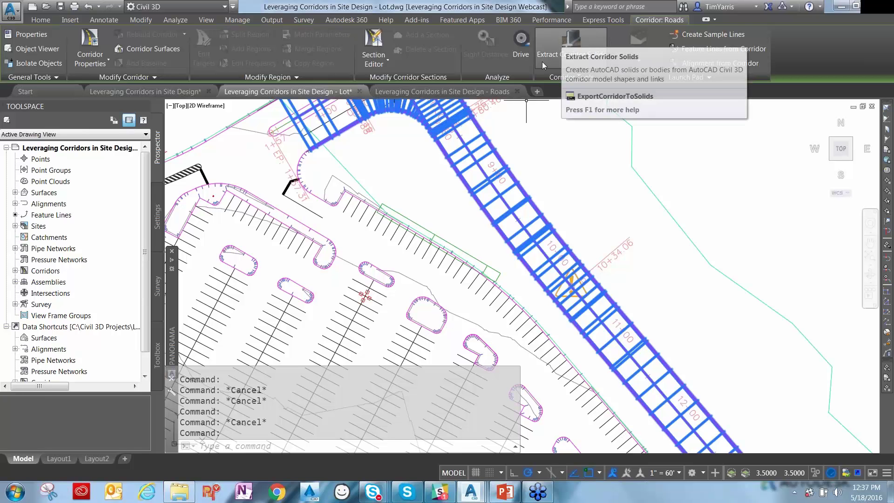
click(572, 44)
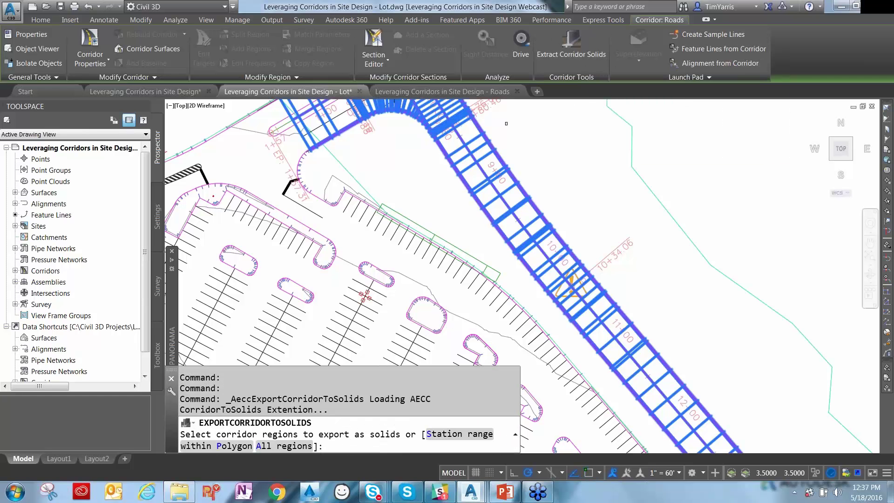
click(492, 159)
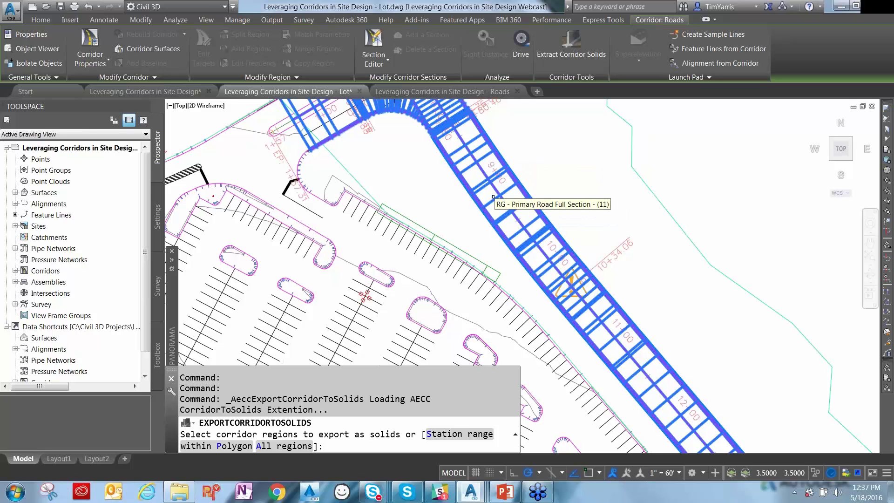
click(483, 186)
key(Return)
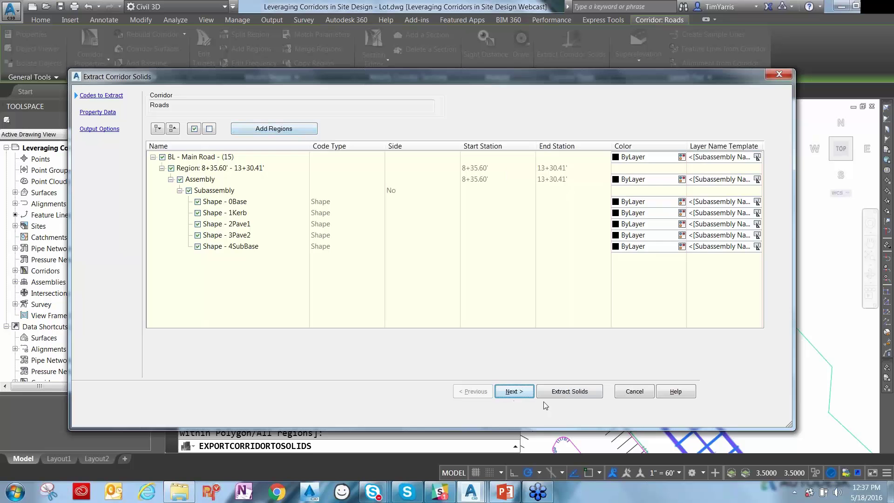
- Extract all the region's shapes as AutoCAD 3D Solids into a new drawing named solids on the Desktop
click(515, 393)
click(470, 392)
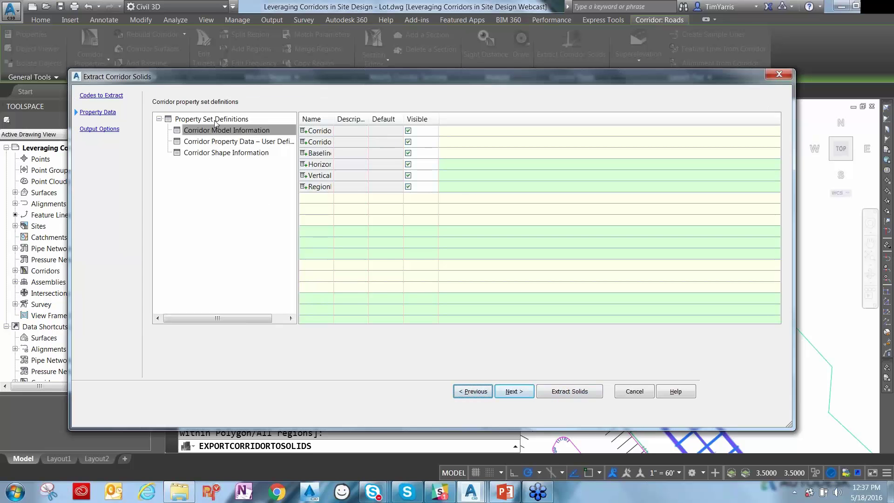
click(515, 392)
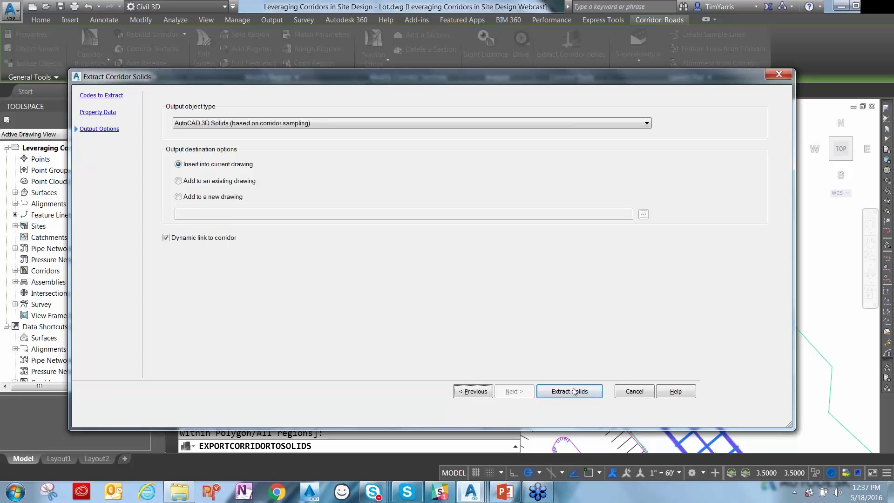
click(191, 196)
click(643, 214)
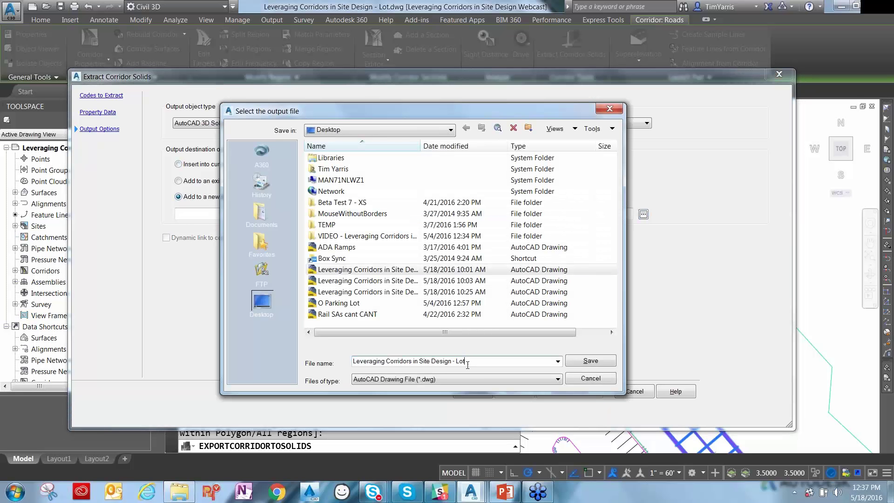
text(solids)
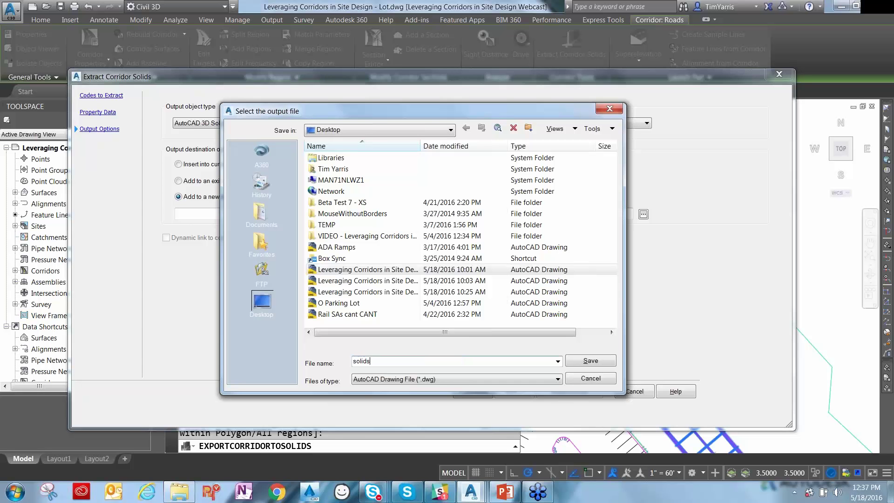
click(581, 364)
click(585, 394)
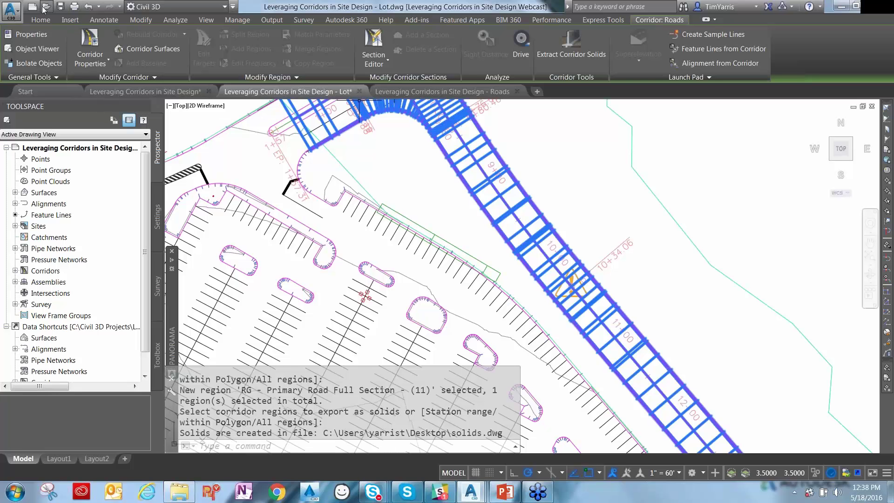
- Open the solids drawing and zoom to the extents of the extracted road solids
key(ctrl+o)
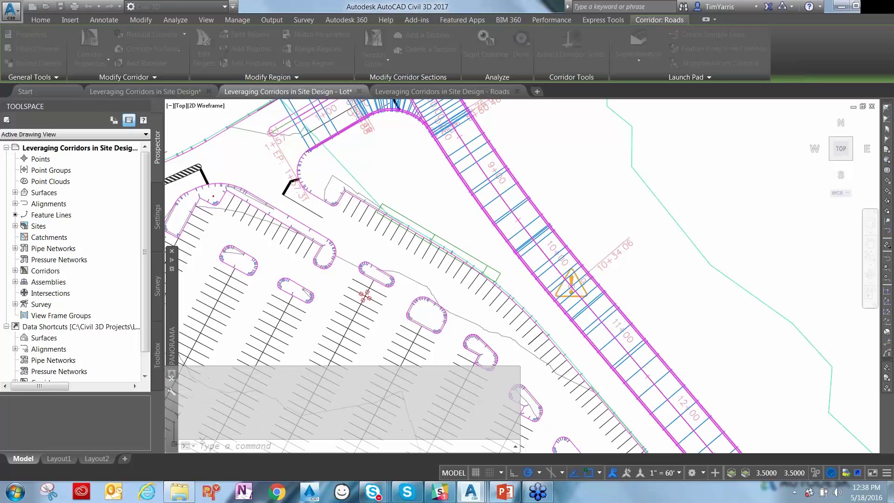
click(328, 288)
click(587, 368)
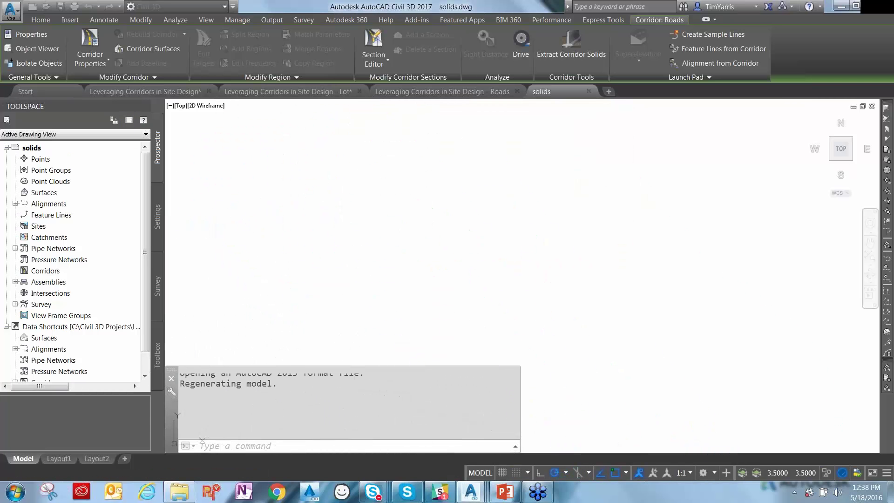
click(433, 270)
key(Escape)
click(448, 310)
text(ze)
key(Return)
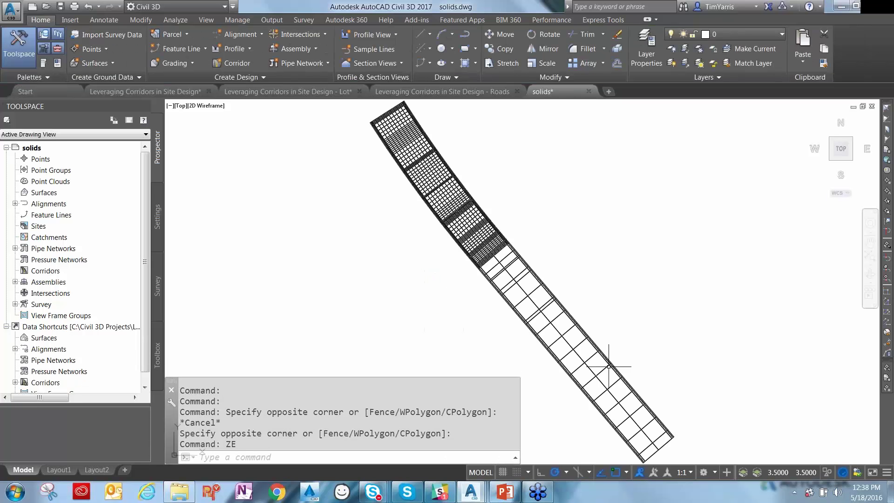
- Inspect the south end of the extracted road solids in the SE Isometric view
click(852, 161)
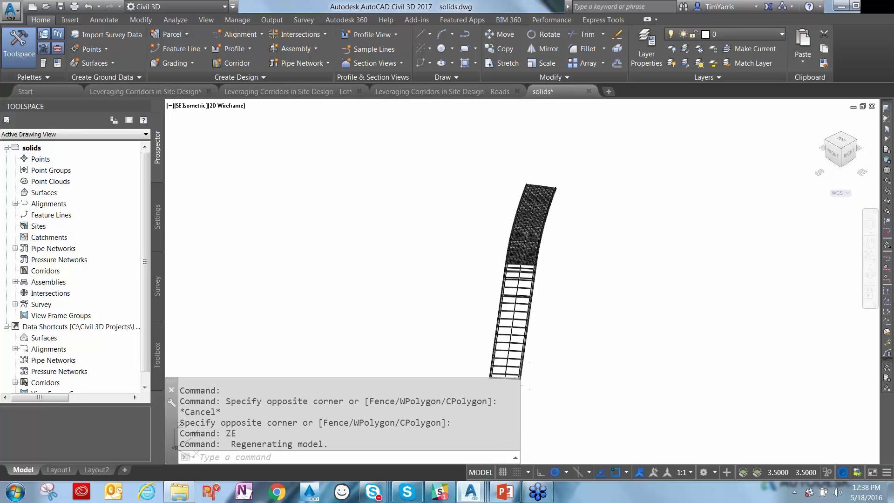
scroll(540, 359, up, 2)
scroll(545, 330, up, 5)
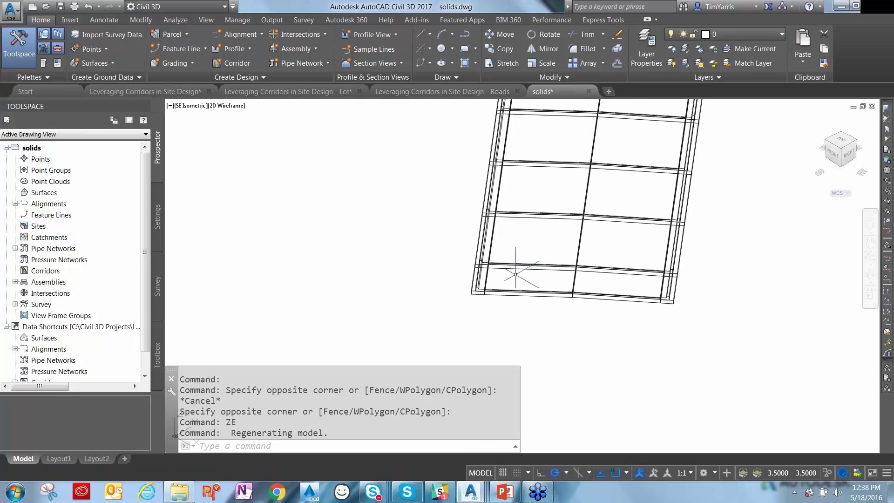
middle_drag(543, 330, 515, 290)
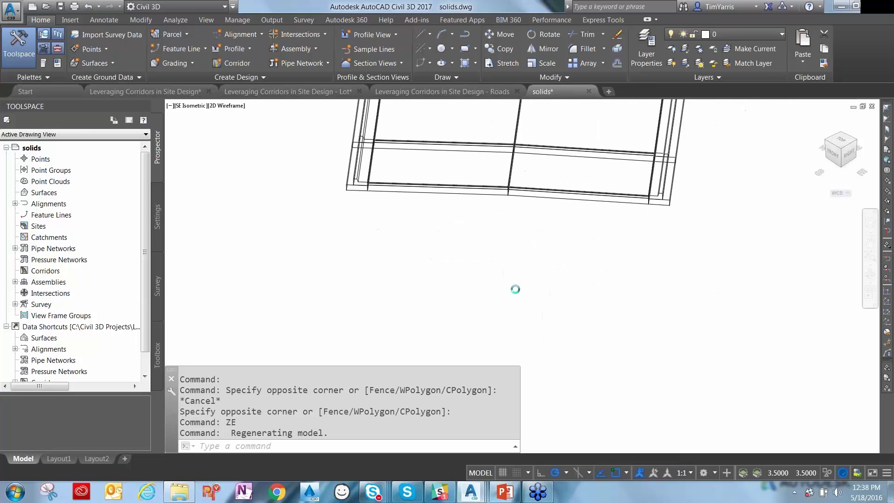
- Return to the Lot drawing and review the baselines and regions in the referenced Roads corridor's properties
click(446, 91)
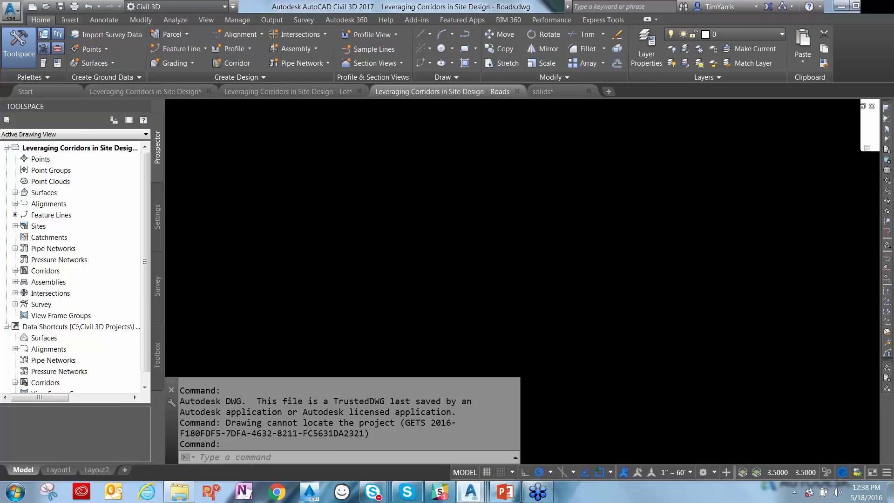
click(331, 96)
click(486, 192)
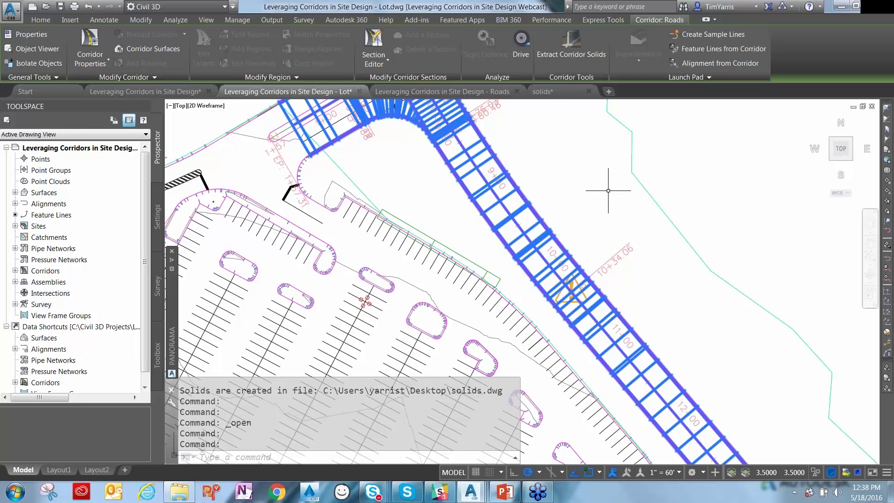
mouse_move(609, 190)
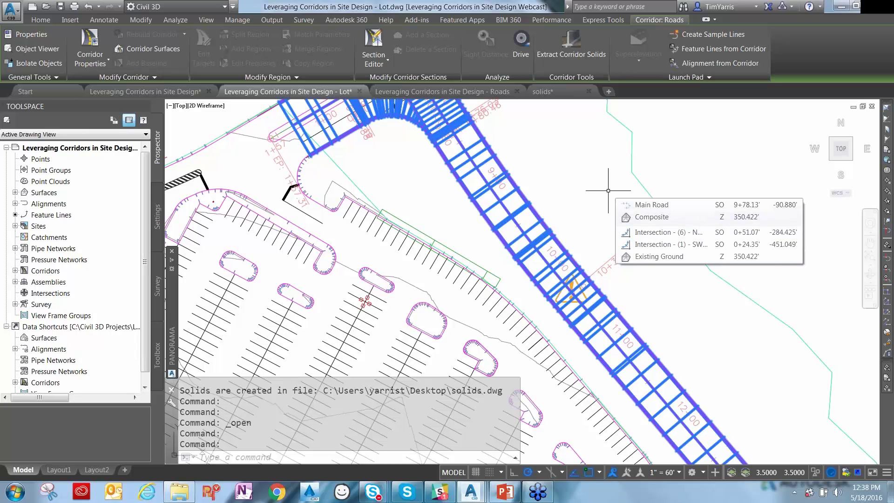
right_click(473, 142)
click(518, 261)
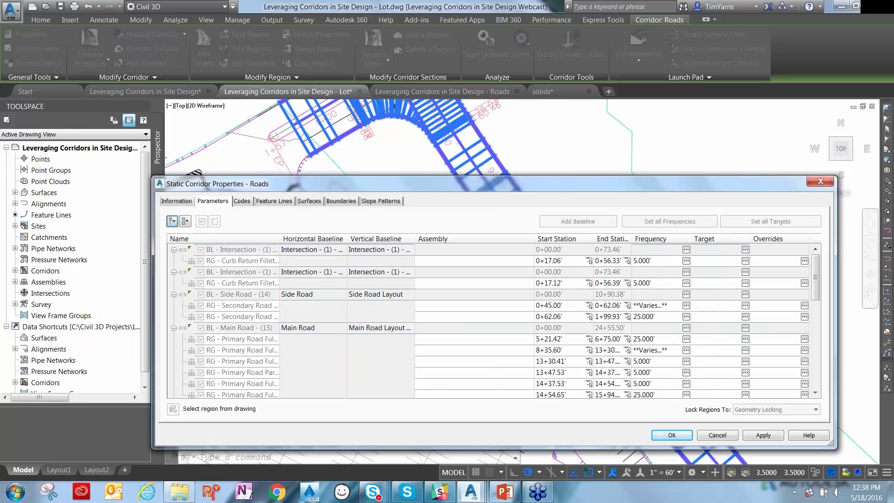
click(717, 435)
key(Escape)
key(Escape)
key(Escape)
key(Escape)
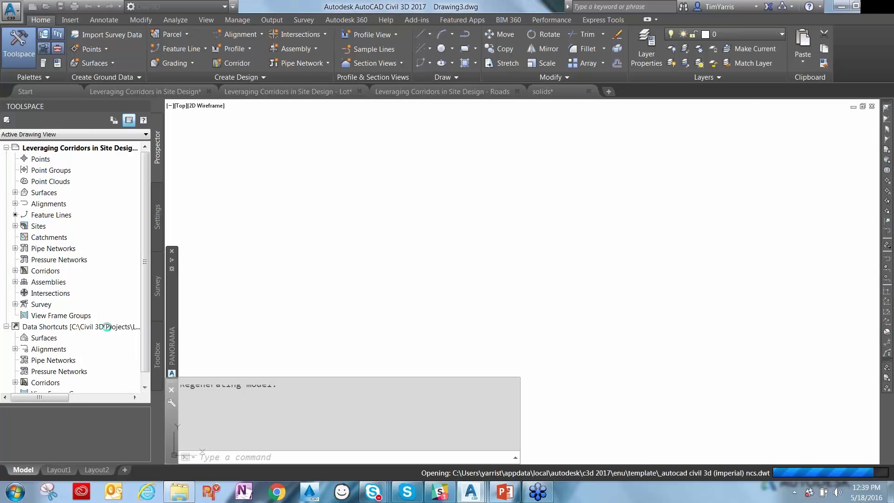
- Associate the new blank drawing with the Leveraging Corridors in Site Design Webcast data shortcuts project
right_click(107, 326)
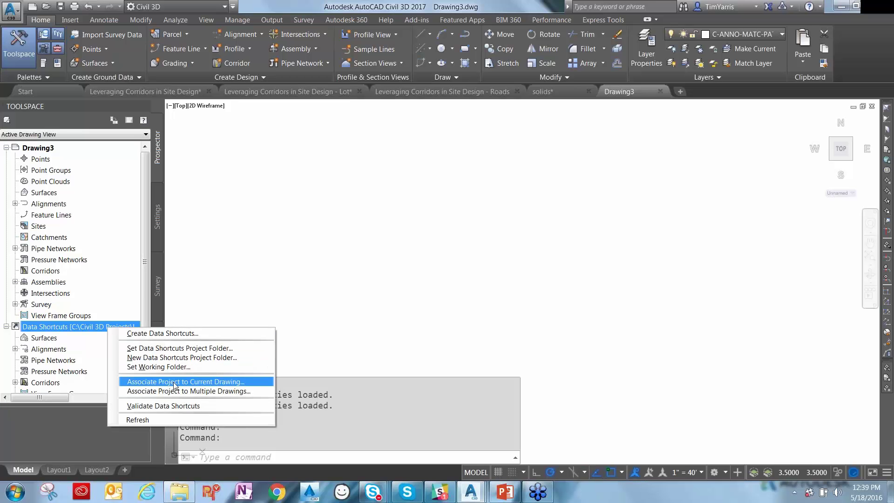
click(175, 381)
click(440, 283)
- Expand the Corridors and Centerline Alignments data shortcuts to show the Roads corridor and the road alignments
scroll(50, 363, down, 1)
click(15, 372)
click(54, 384)
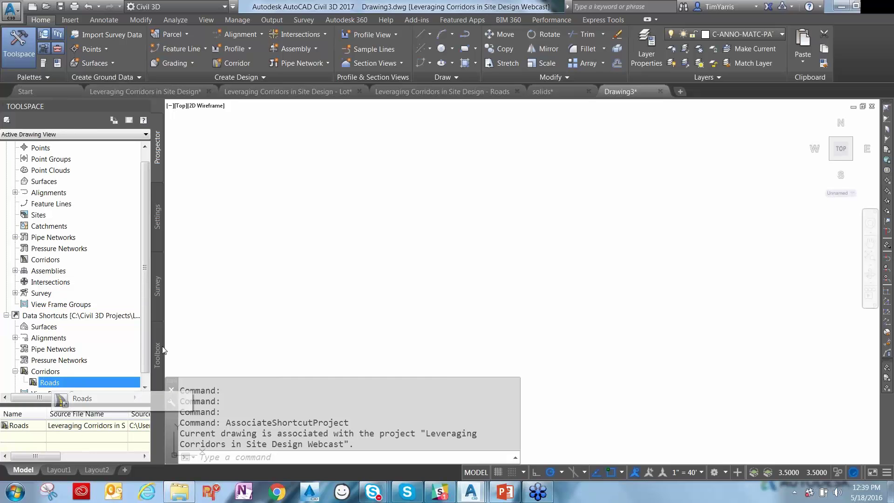
drag(146, 352, 146, 371)
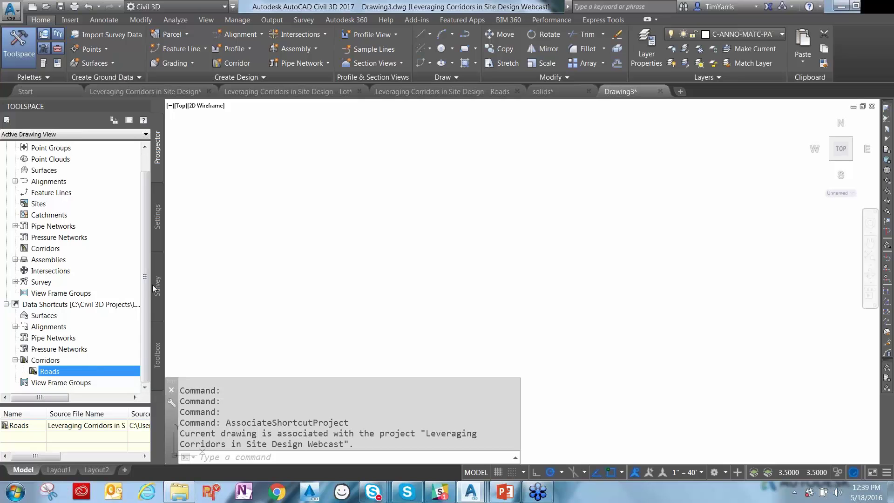
click(15, 327)
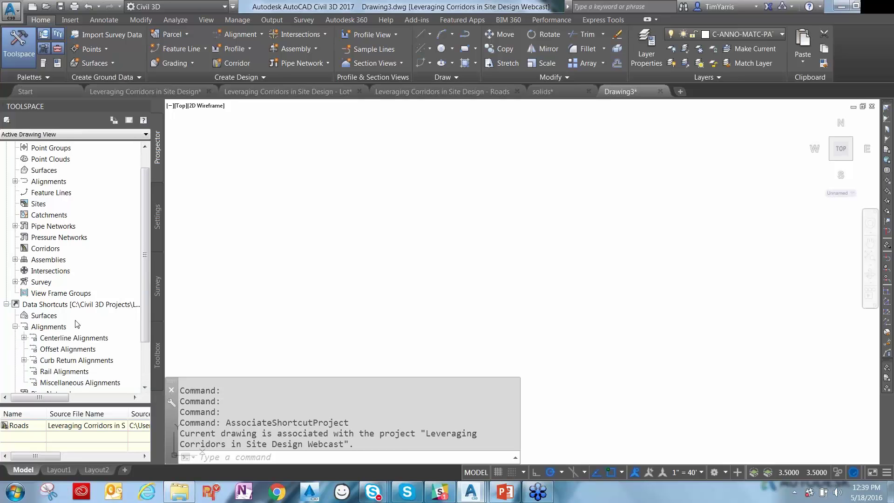
click(23, 282)
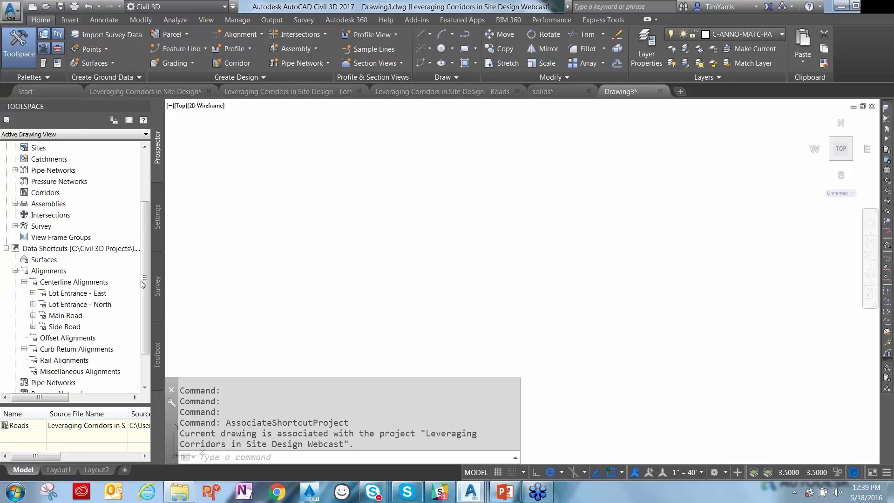
drag(145, 281, 144, 313)
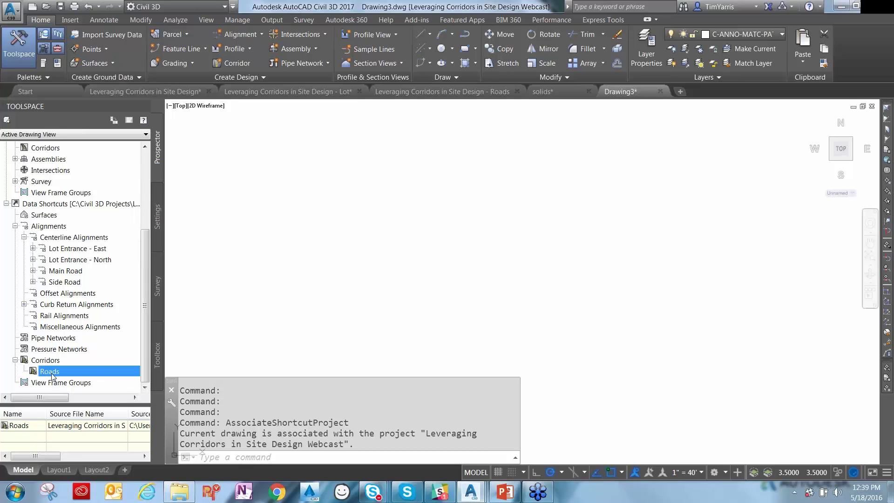
- Highlight the Side Road, Main Road, Lot Entrance - North and Lot Entrance - East alignment shortcuts
click(65, 283)
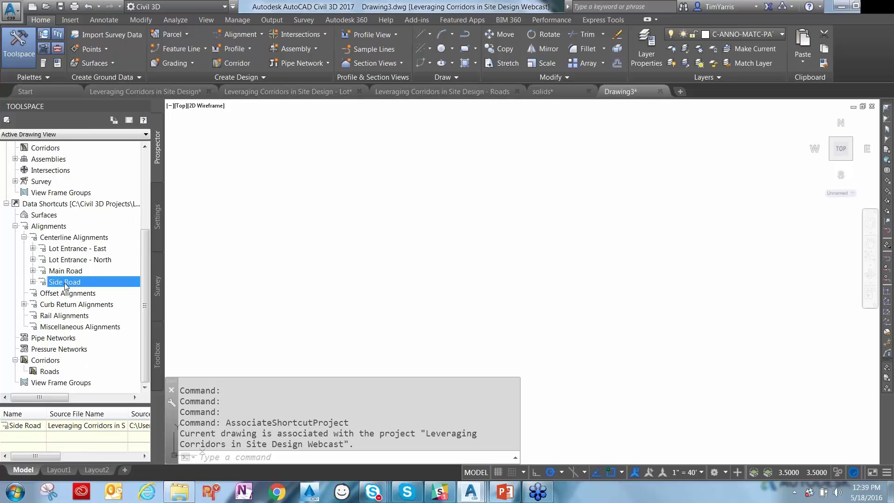
ctrl+click(66, 271)
ctrl+click(68, 260)
ctrl+click(71, 250)
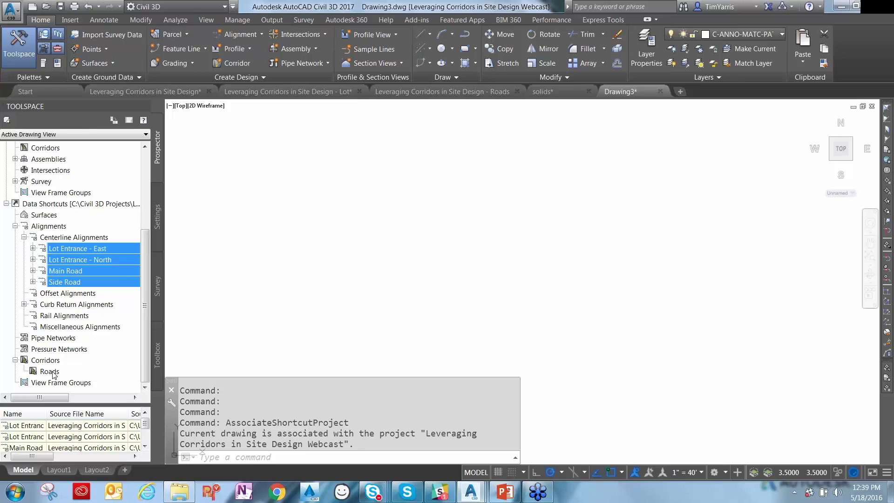
drag(87, 260, 86, 265)
ctrl+click(86, 271)
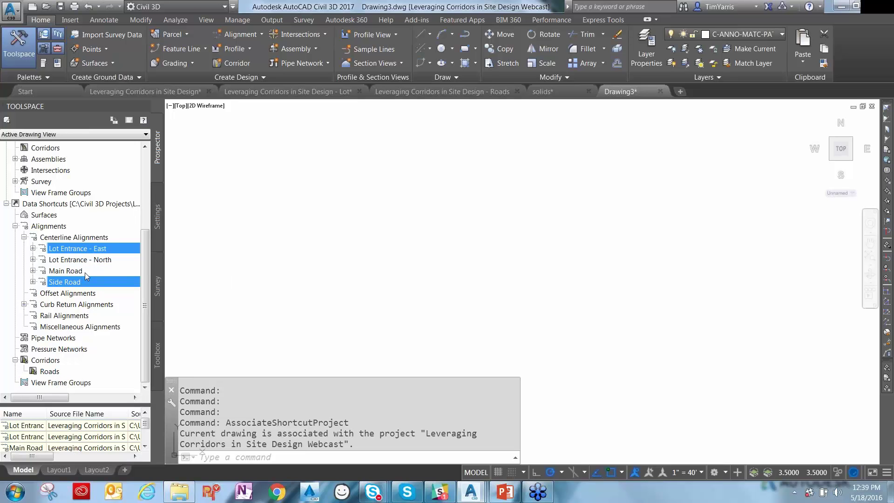
- Create a reference to the Roads corridor with the Basic corridor style and zoom to the drawing's extents
click(50, 372)
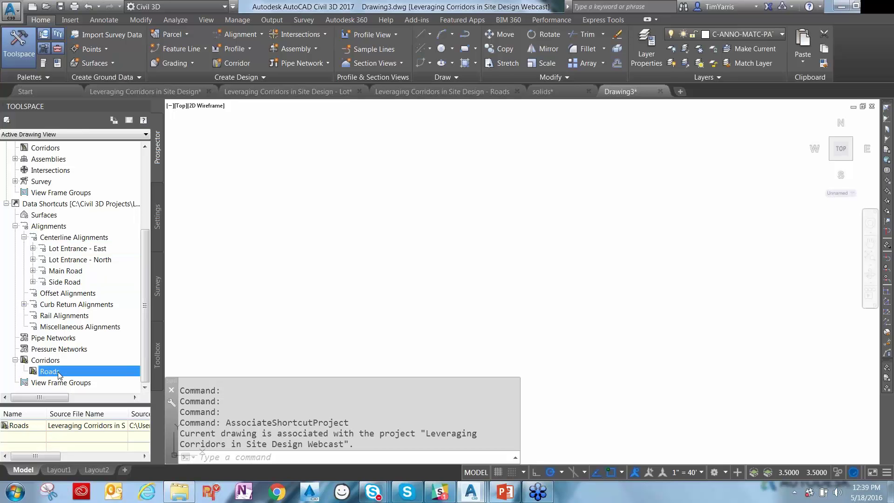
mouse_move(59, 372)
mouse_down()
mouse_move(112, 333)
mouse_move(416, 188)
mouse_move(448, 184)
mouse_up()
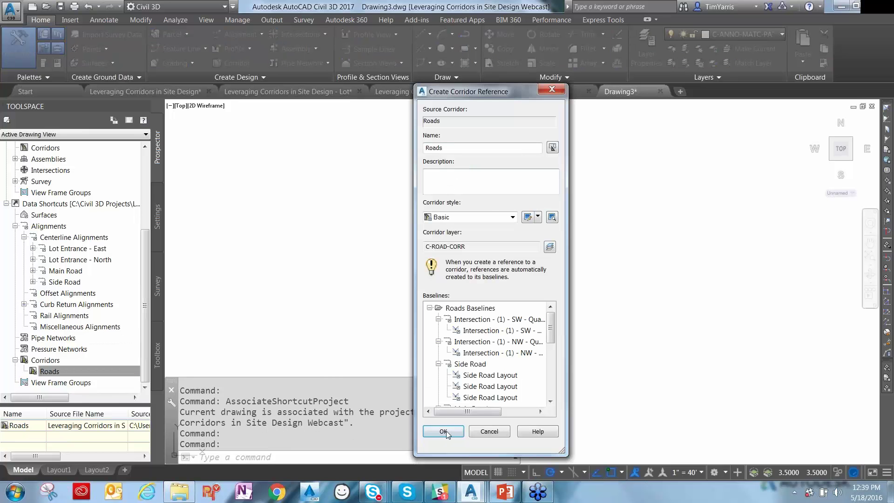
click(443, 432)
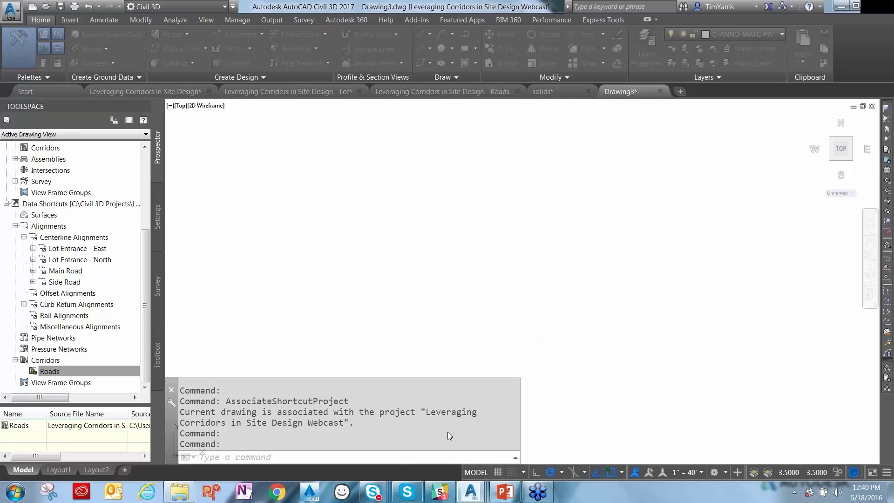
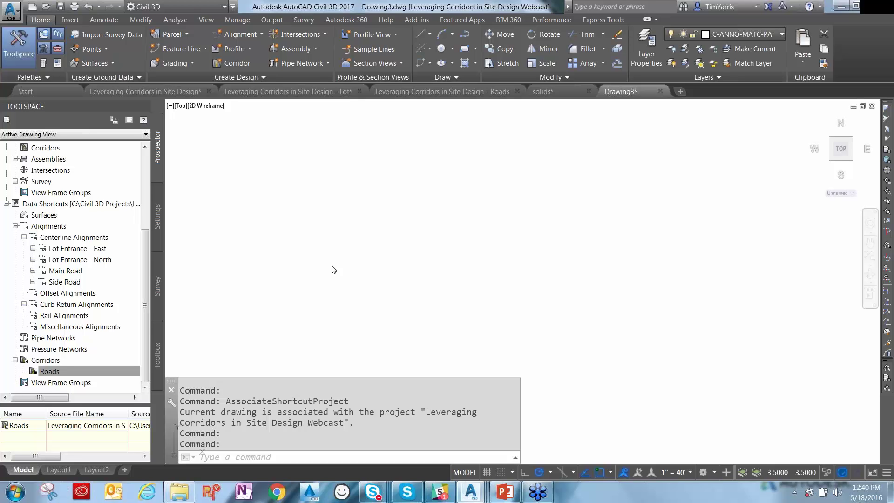
text(ZE)
key(Return)
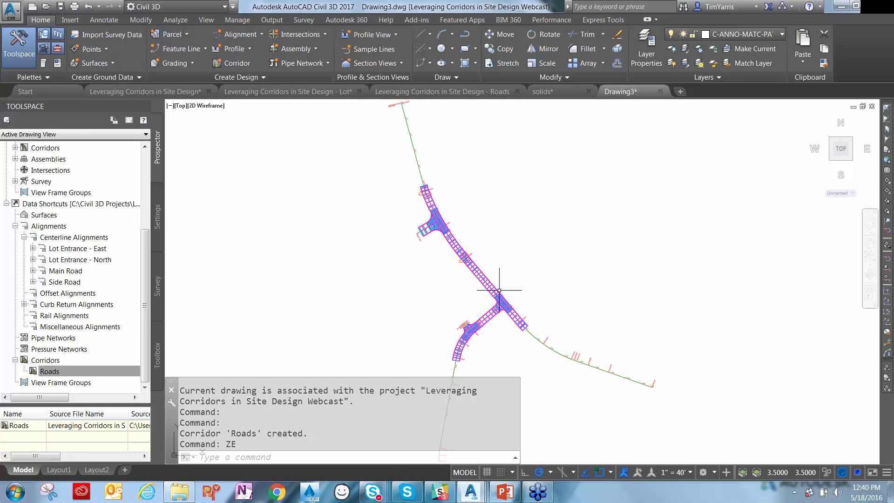
- Examine the referenced Roads corridor and its baseline alignments from the north lot entrance to the Side Road intersection
scroll(517, 295, up, 4)
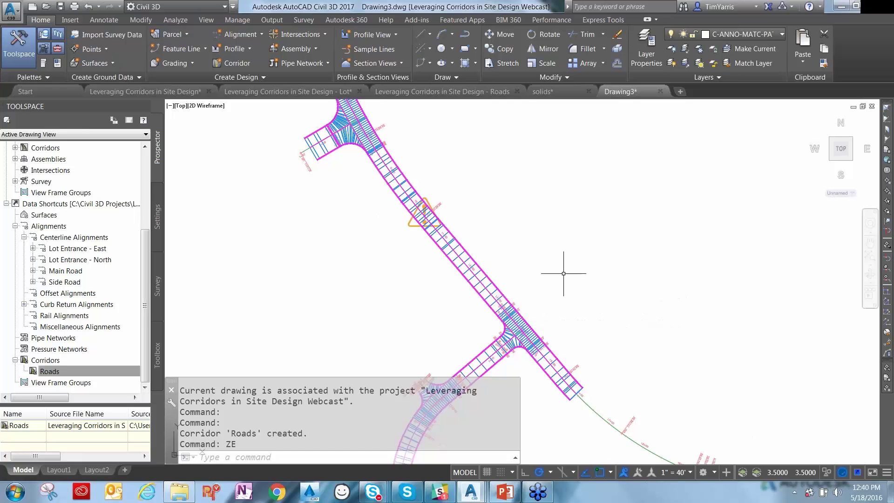
mouse_move(563, 273)
scroll(325, 150, up, 5)
scroll(326, 150, up, 2)
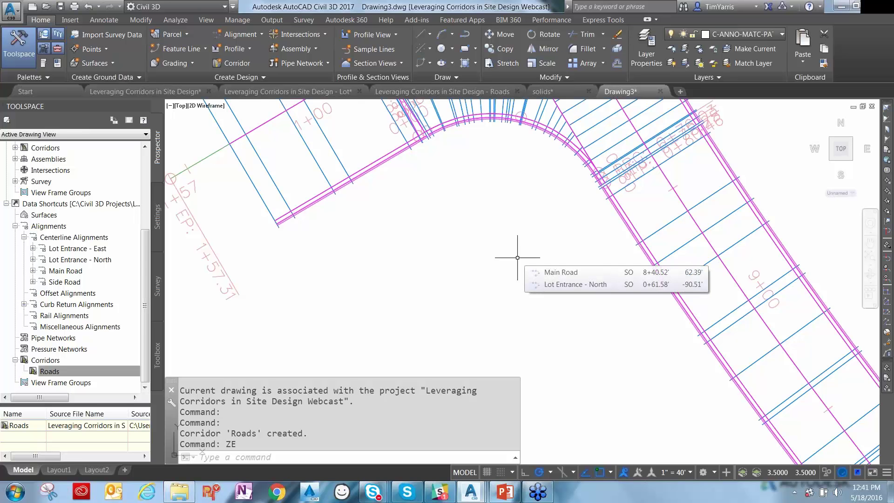
scroll(517, 257, down, 6)
middle_drag(565, 345, 435, 224)
scroll(564, 376, down, 2)
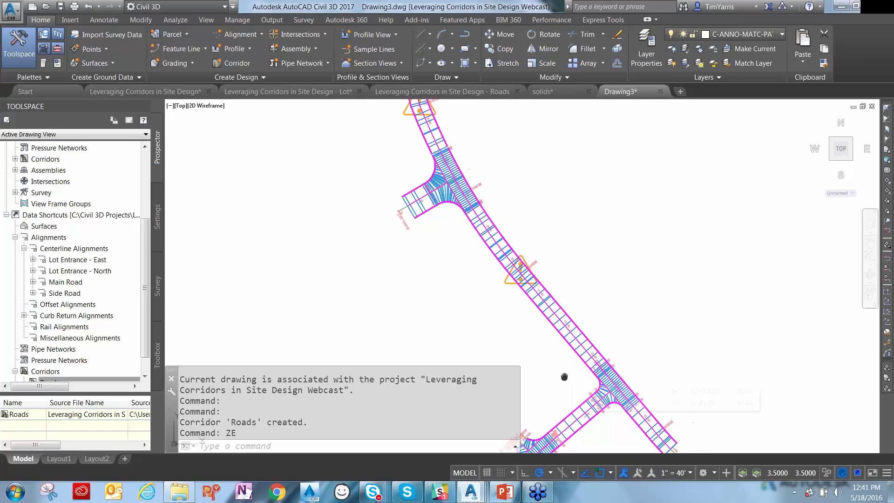
middle_drag(565, 376, 559, 310)
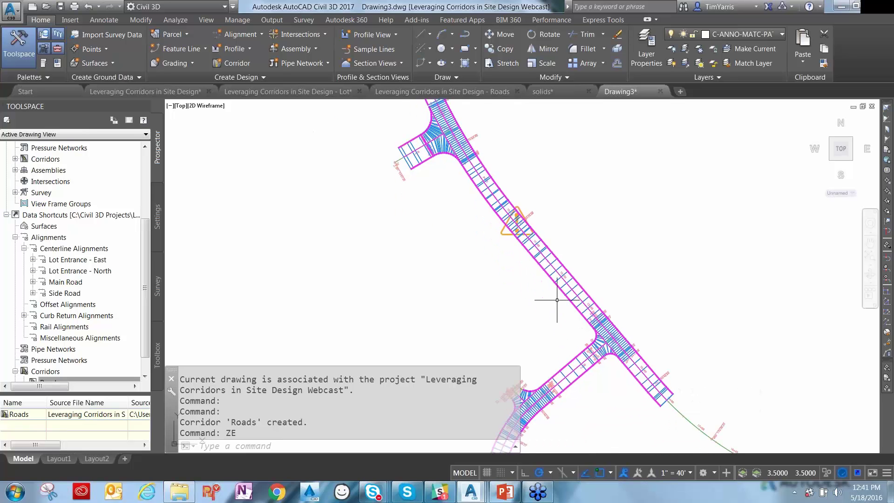
mouse_move(558, 300)
mouse_move(590, 269)
middle_drag(615, 384, 502, 238)
scroll(503, 235, up, 4)
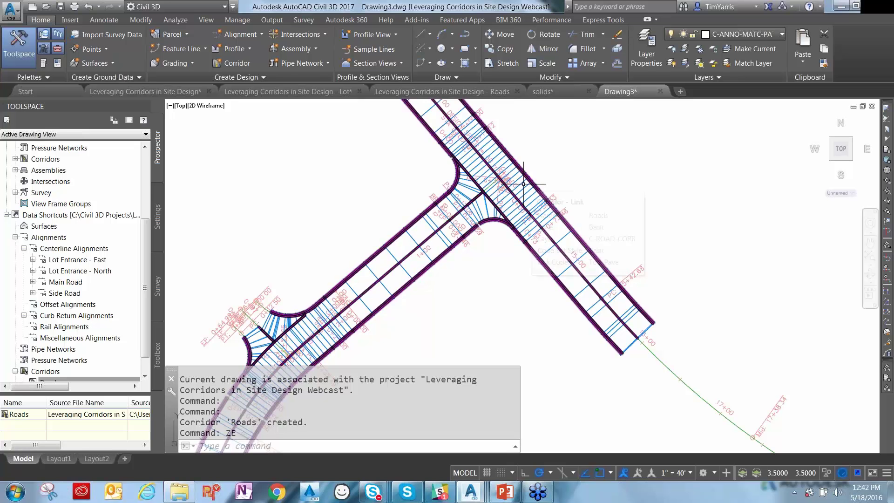
- Check the code set style assigned to the Roads corridor reference
click(408, 272)
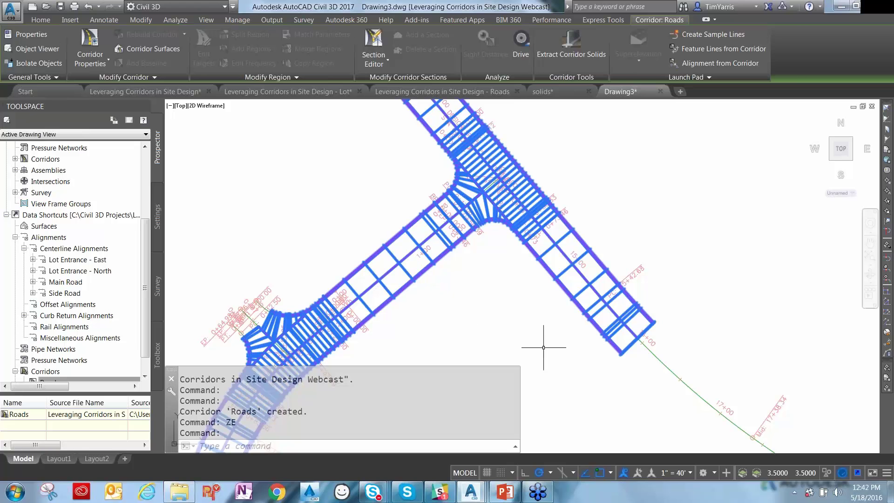
key(Escape)
click(492, 210)
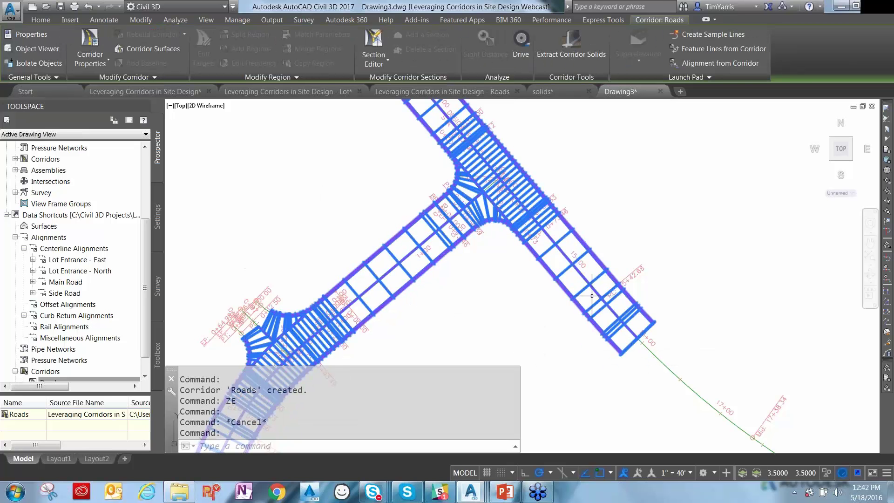
right_click(418, 210)
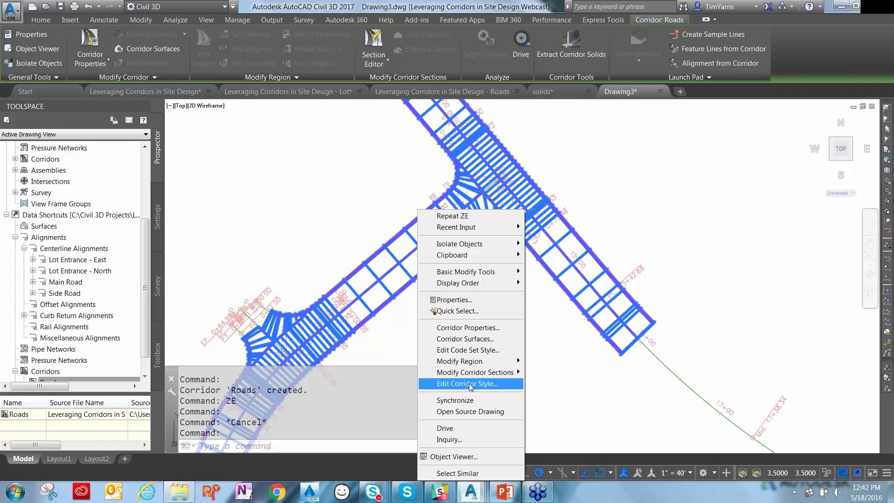
click(481, 350)
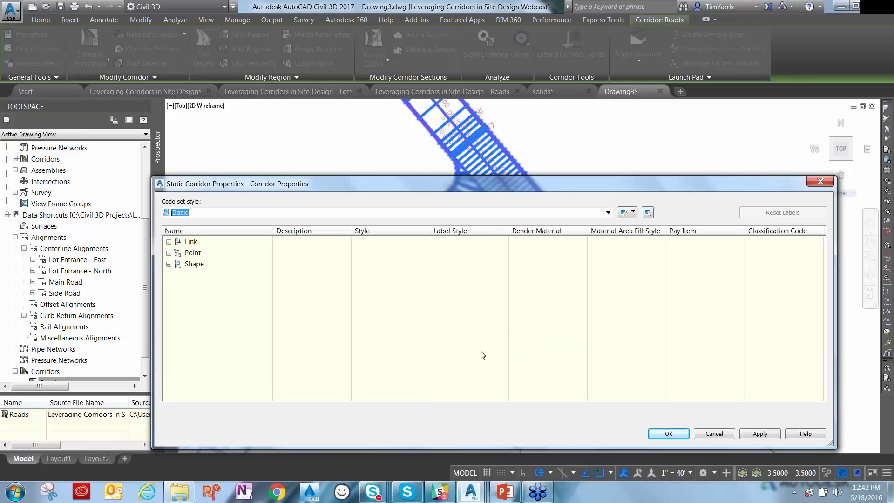
click(669, 433)
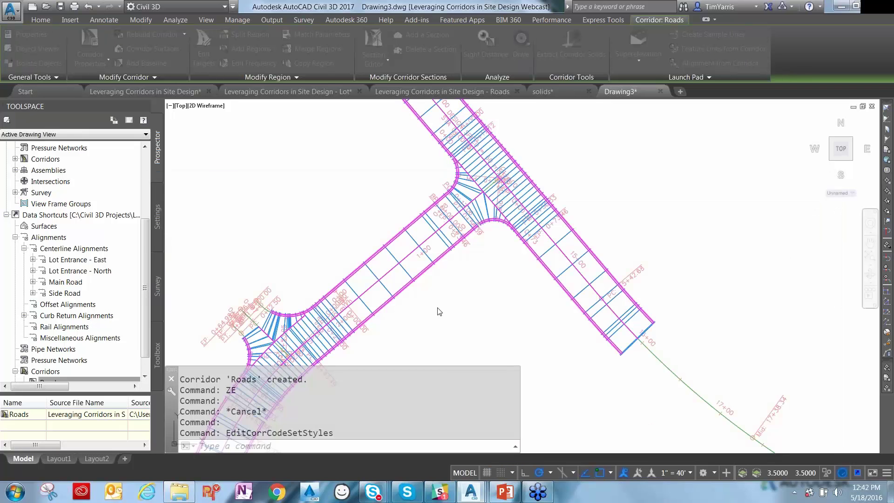
- Set the Roads corridor's code set style to All Codes - No Display and view the whole corridor
click(412, 235)
right_click(413, 236)
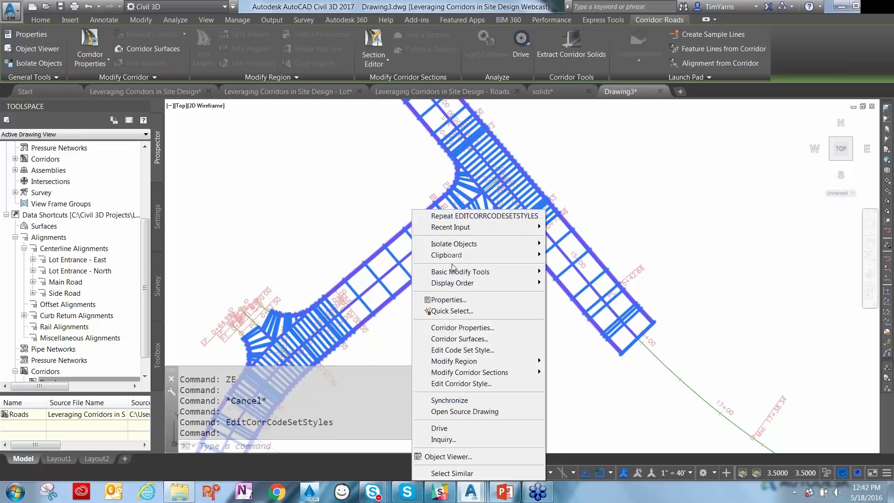
click(476, 327)
click(242, 201)
click(198, 228)
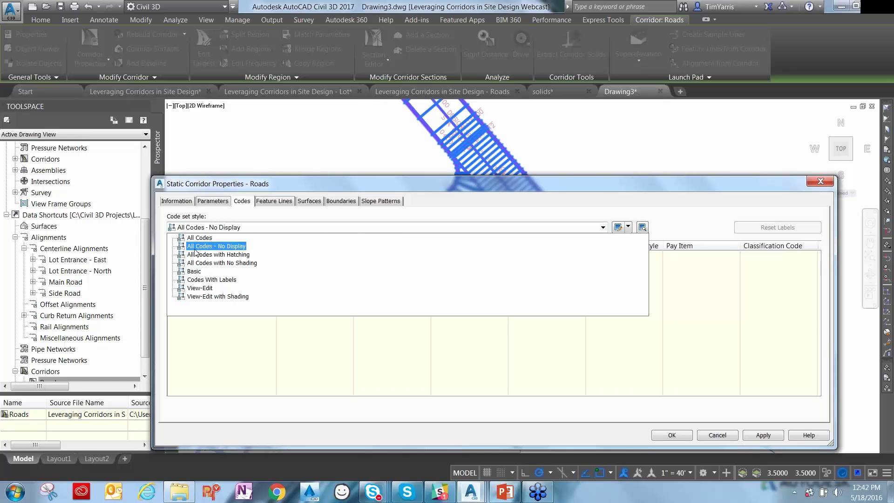
click(235, 247)
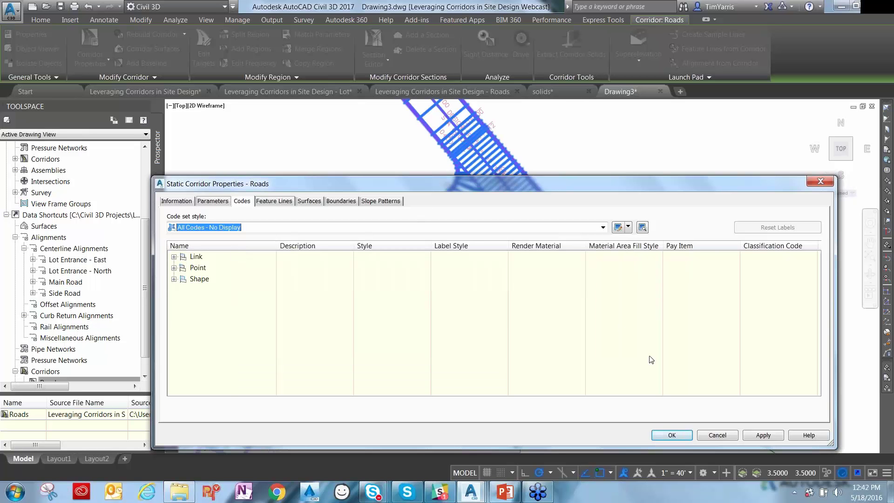
click(673, 434)
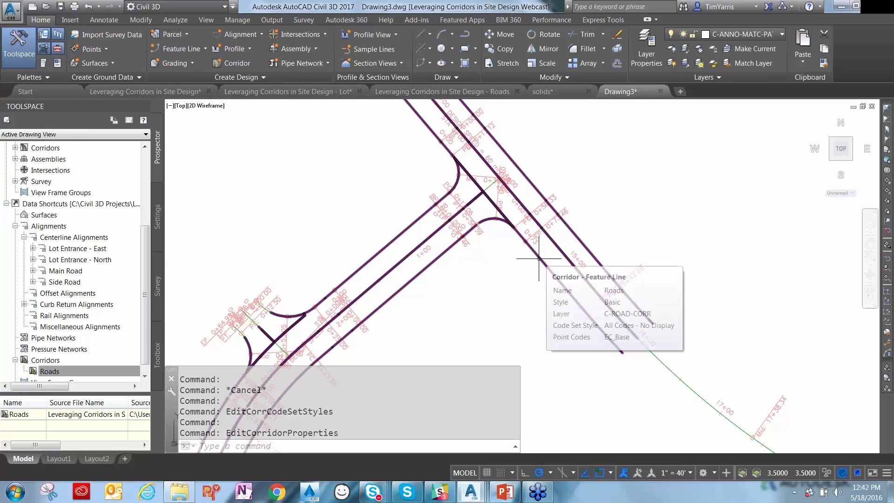
scroll(506, 298, down, 5)
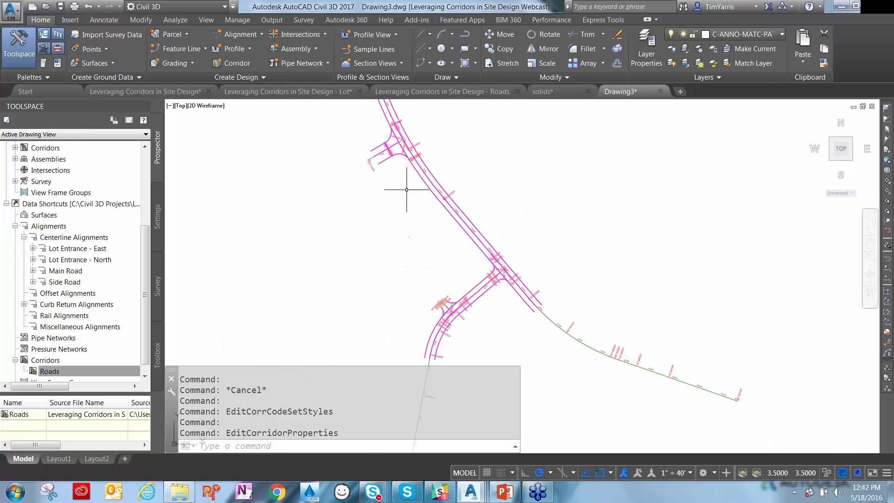
mouse_move(391, 179)
mouse_move(506, 321)
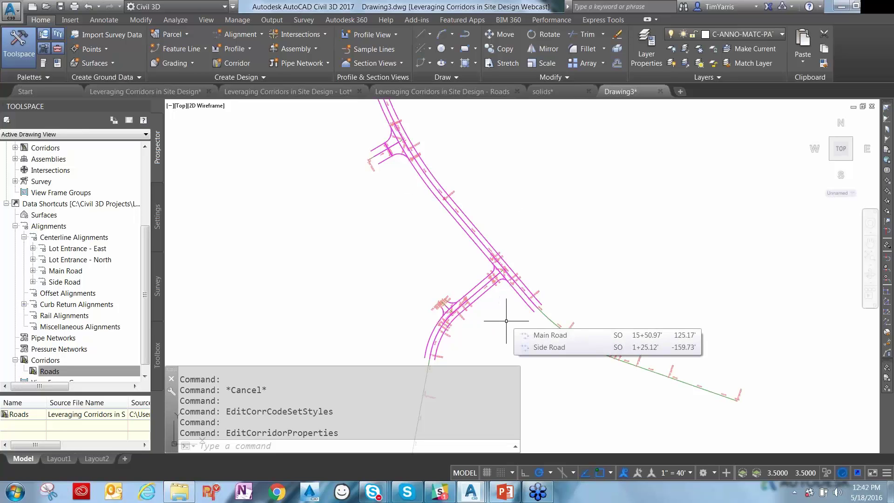
- Locate the Roads corridor reference under the drawing's Corridors and check the link styles in its code set style
drag(146, 243, 143, 158)
click(16, 271)
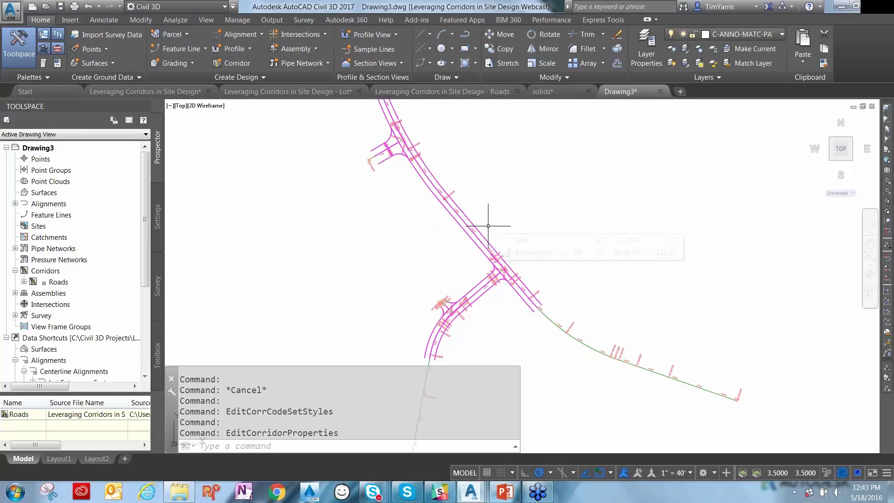
click(493, 285)
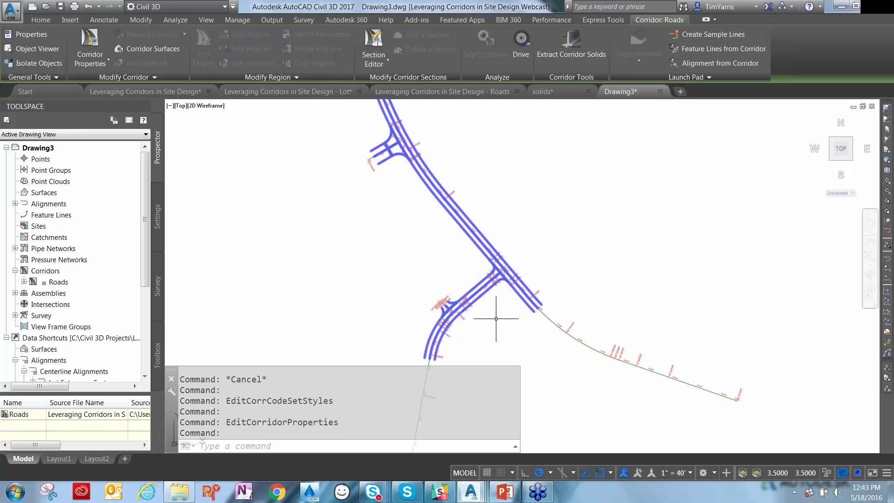
right_click(476, 300)
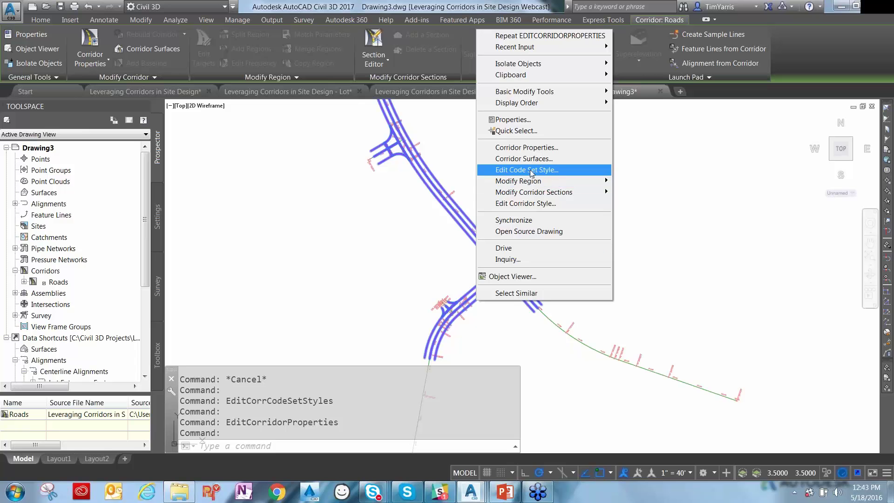
click(530, 170)
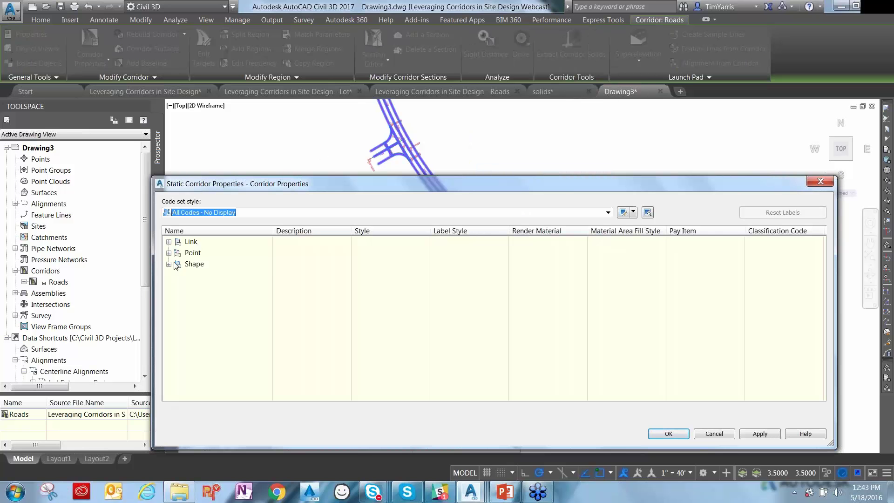
click(169, 241)
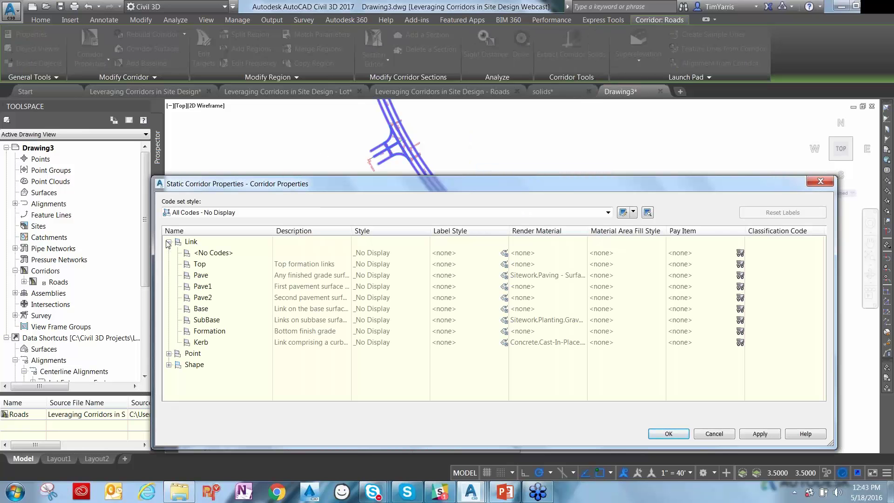
click(169, 242)
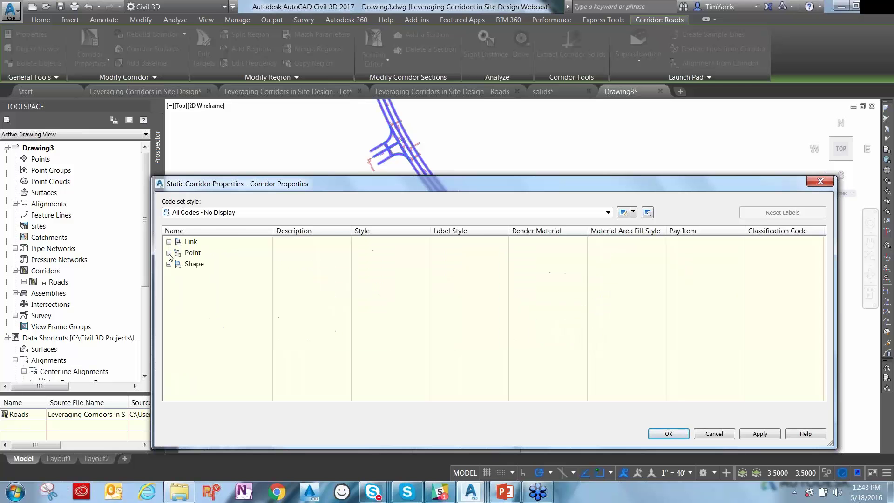
- Review the point, shape and link styles assigned in the Roads corridor's All Codes - No Display code set
click(168, 253)
scroll(368, 296, down, 2)
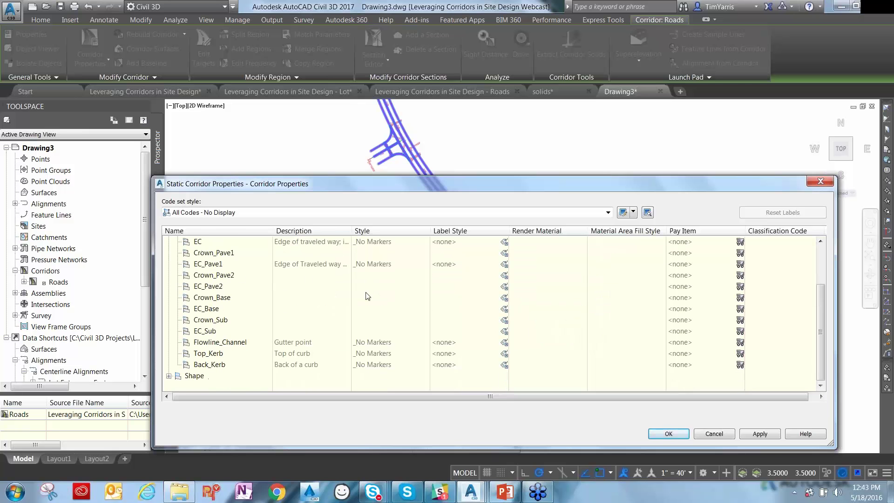
scroll(368, 297, up, 3)
scroll(366, 296, down, 1)
scroll(366, 297, up, 1)
click(169, 253)
click(168, 265)
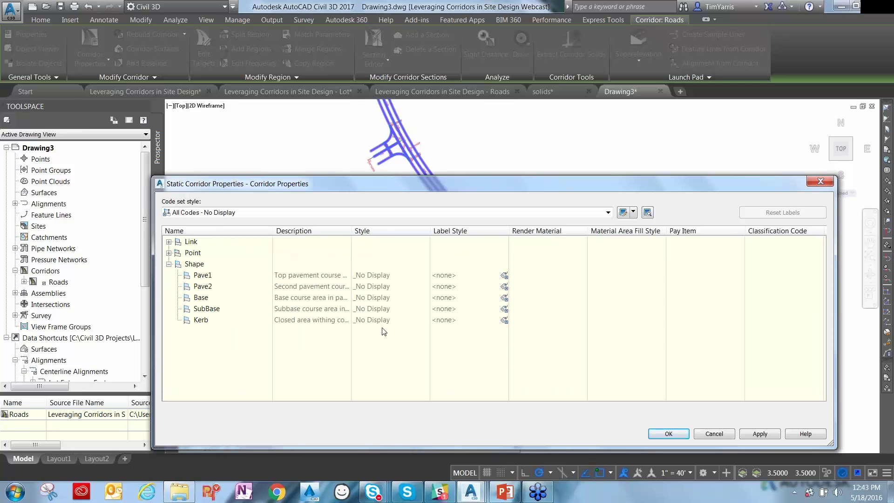
click(170, 242)
scroll(438, 293, down, 2)
click(714, 434)
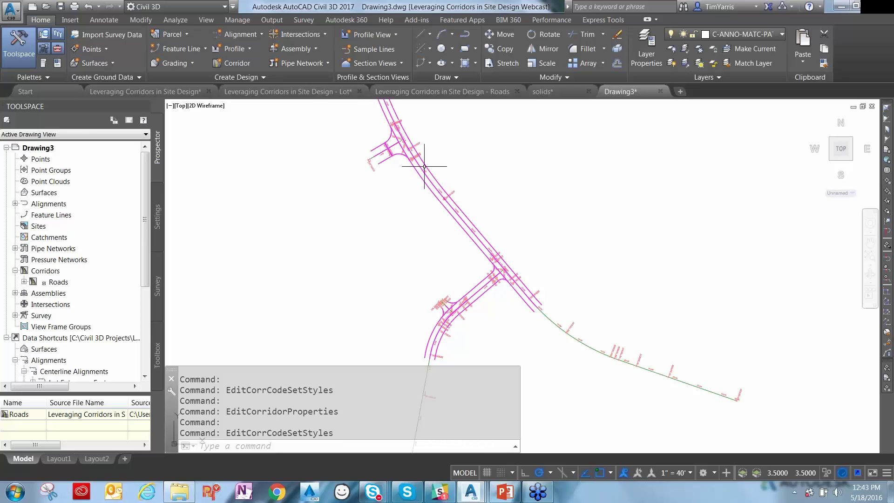
mouse_move(589, 156)
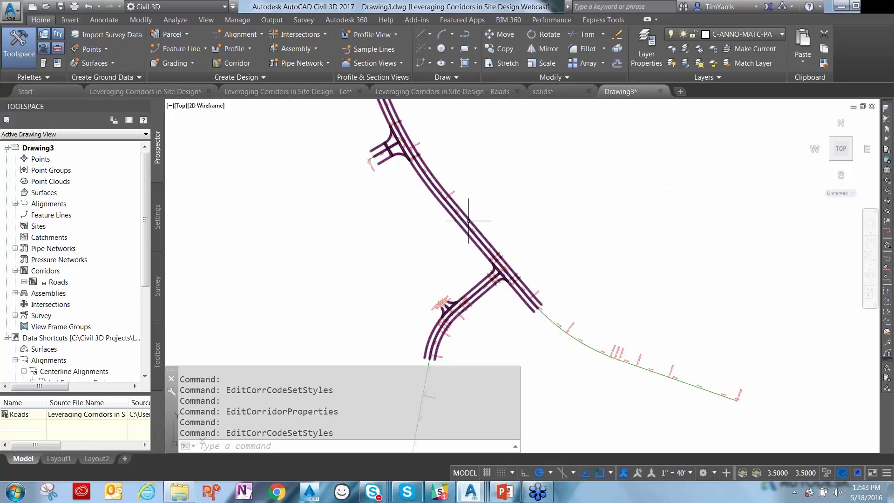
mouse_move(468, 221)
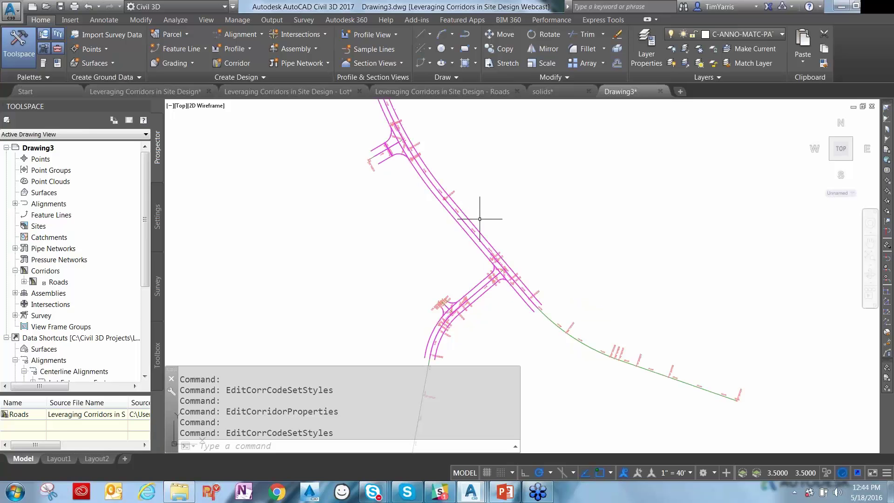
mouse_move(575, 217)
mouse_move(381, 202)
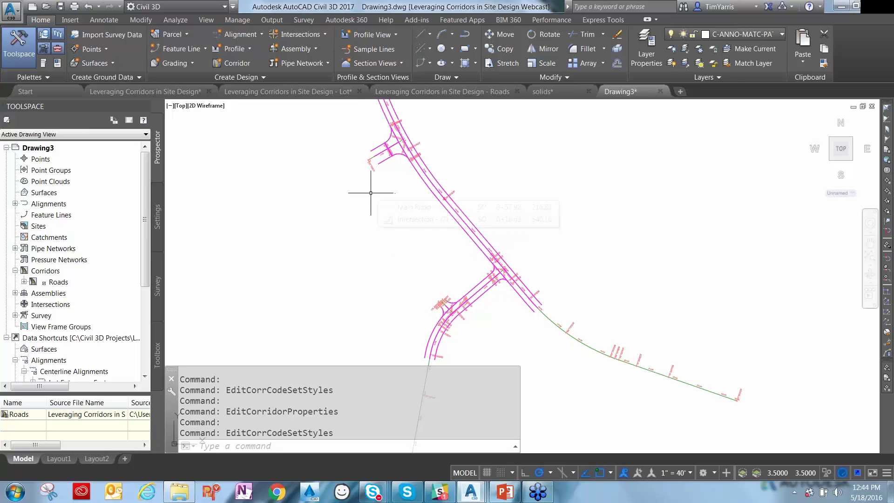
mouse_move(389, 227)
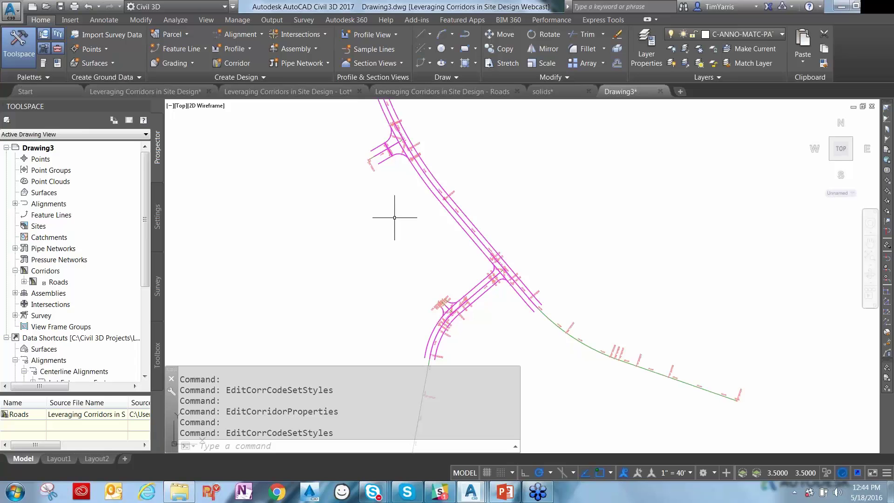
- Start extracting corridor solids from all regions of the referenced Roads corridor and look through the codes to extract
click(383, 160)
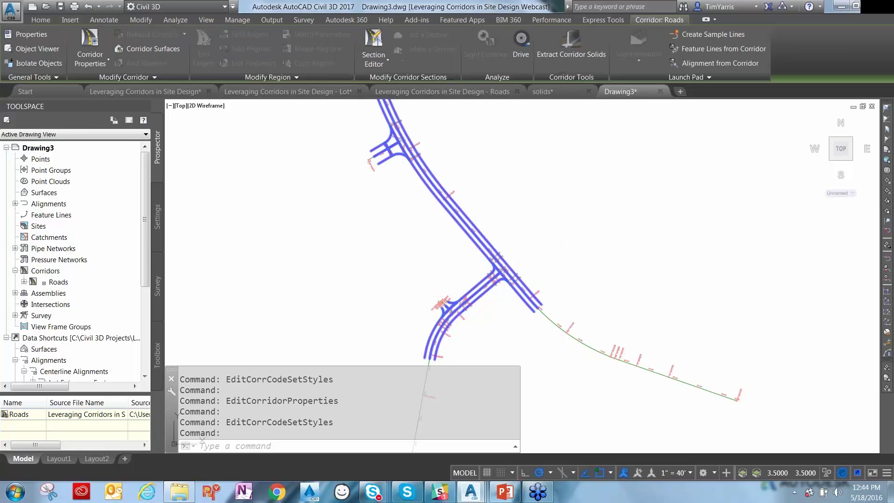
click(569, 43)
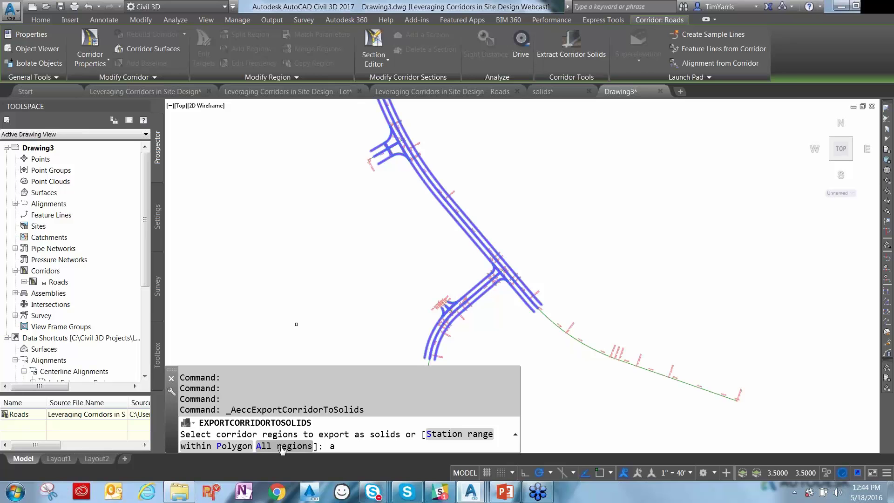
key(Return)
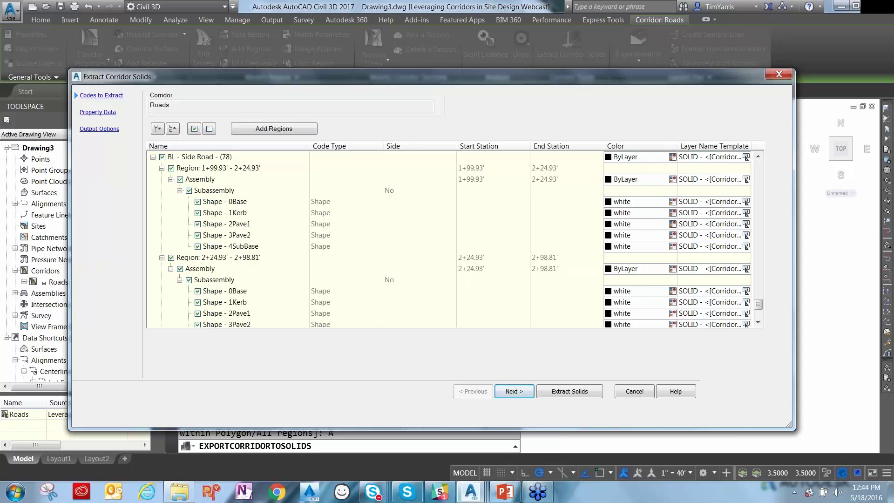
scroll(758, 321, down, 3)
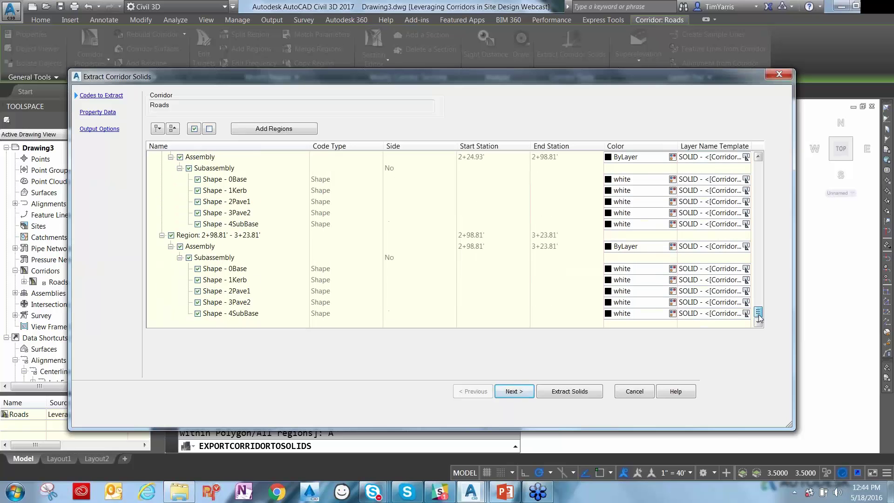
drag(758, 317, 764, 167)
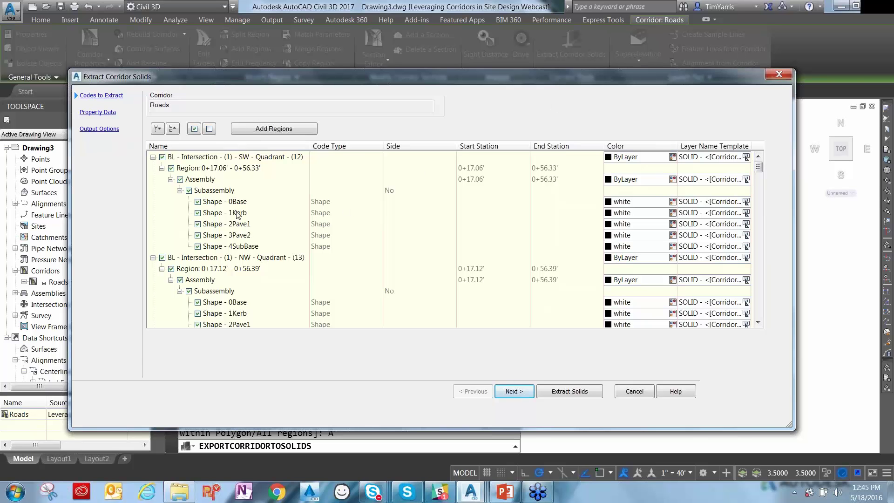
- Set the 1Kerb shape's solid color to blue and apply it to all shapes with the same code
click(226, 214)
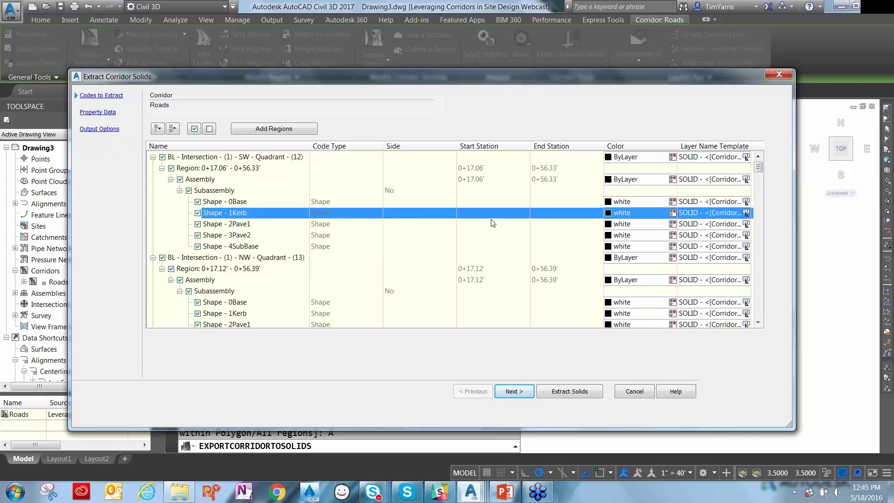
click(674, 214)
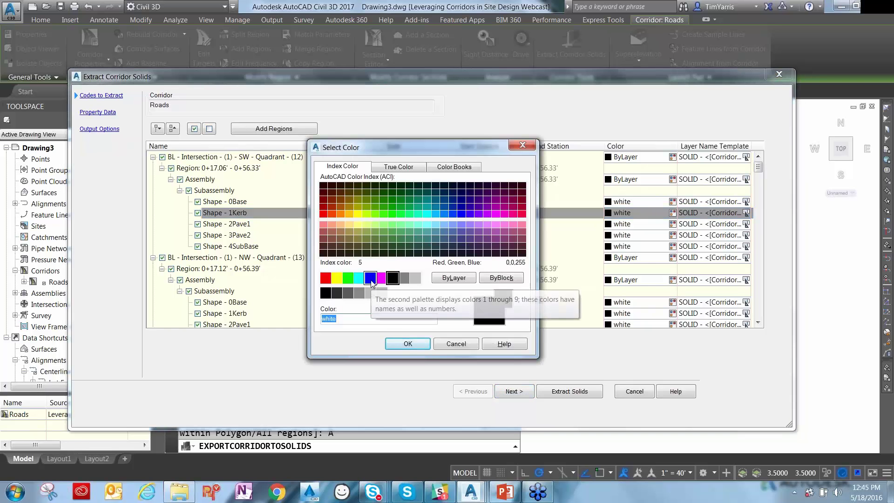
click(370, 278)
click(407, 345)
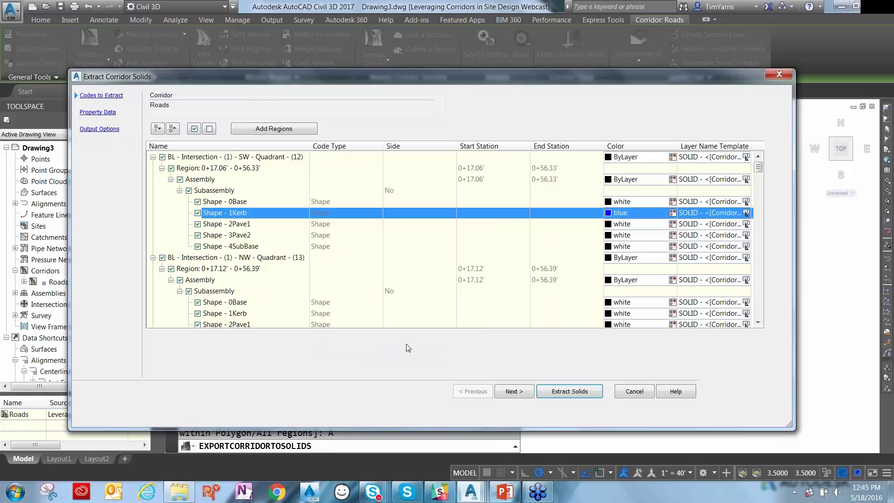
right_click(641, 214)
mouse_move(665, 223)
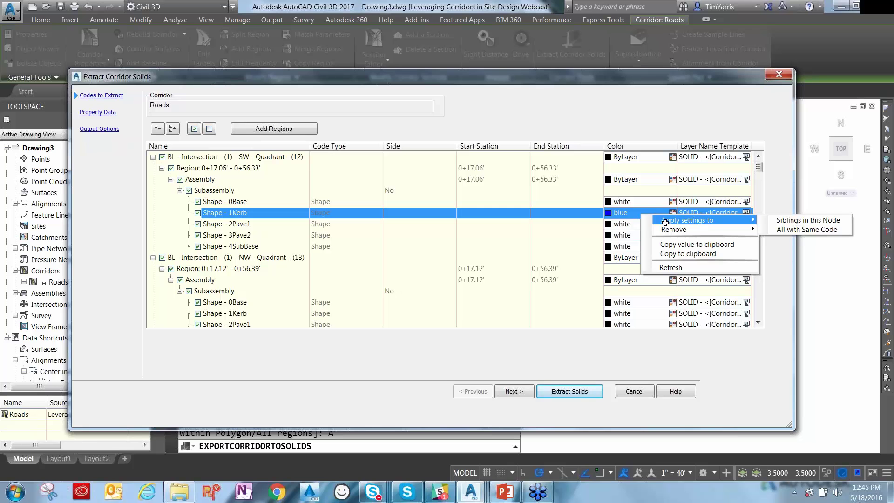
click(805, 230)
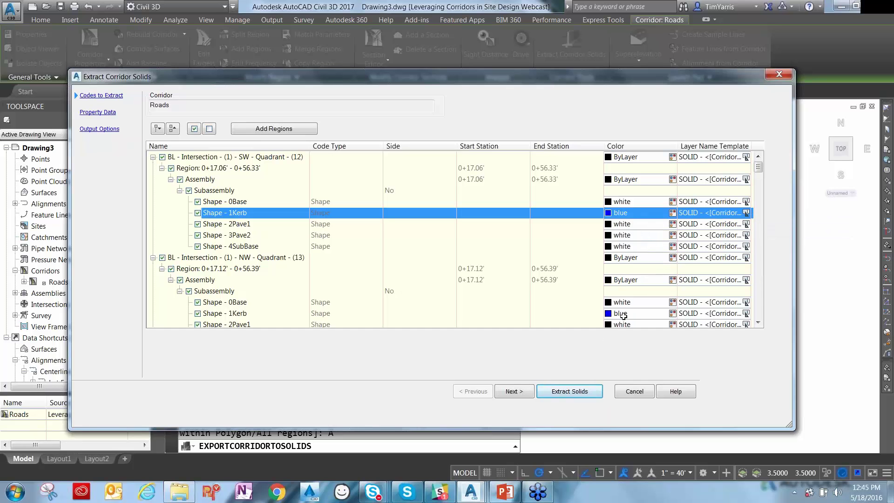
click(241, 314)
scroll(310, 298, down, 4)
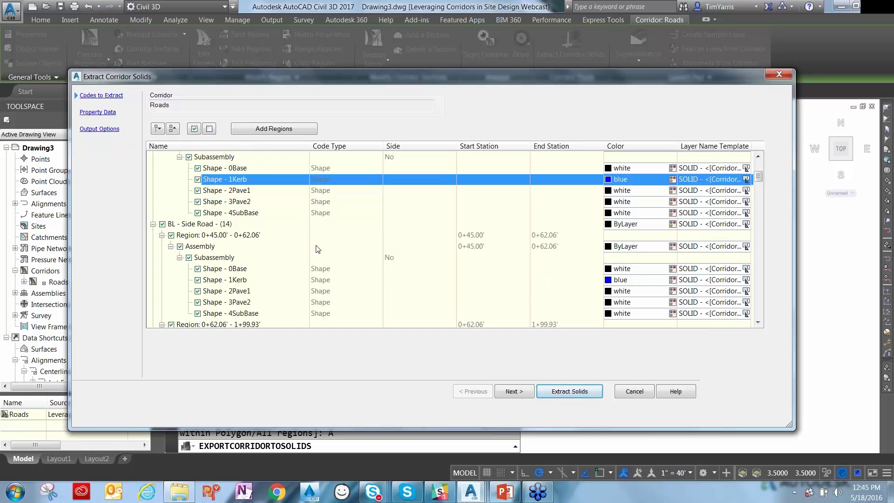
scroll(316, 250, up, 3)
scroll(317, 249, up, 1)
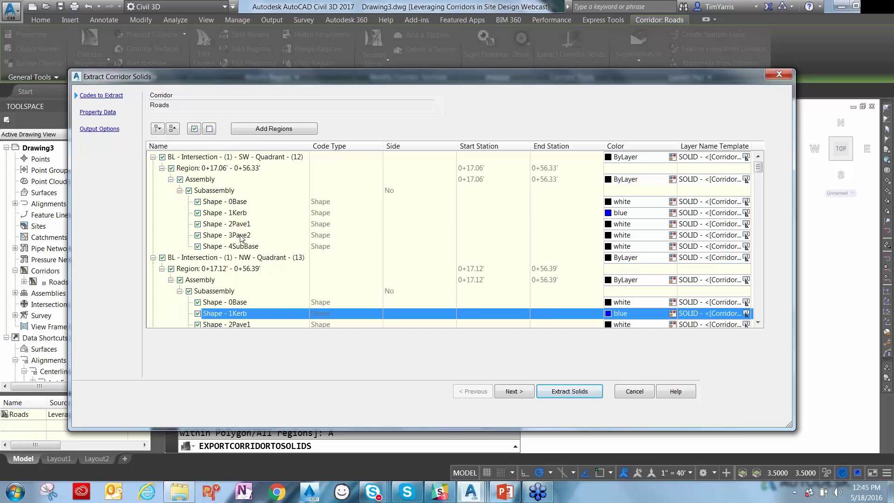
- Set the 2Pave1 shape's solid color to magenta and apply it to all shapes with the same code
click(241, 225)
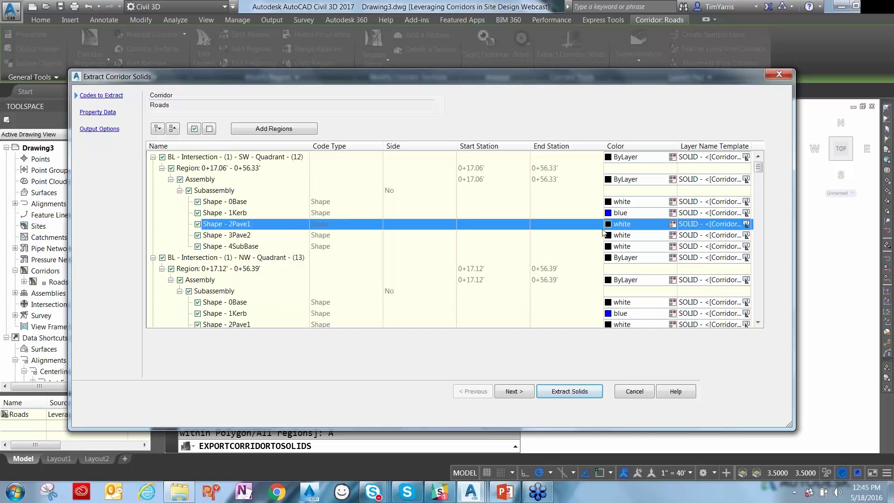
right_click(619, 226)
click(684, 225)
click(670, 224)
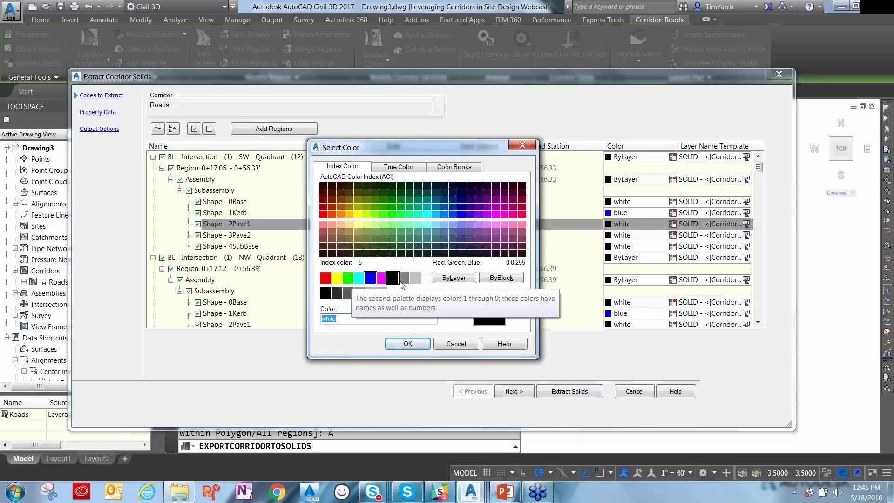
click(382, 278)
click(408, 344)
right_click(643, 225)
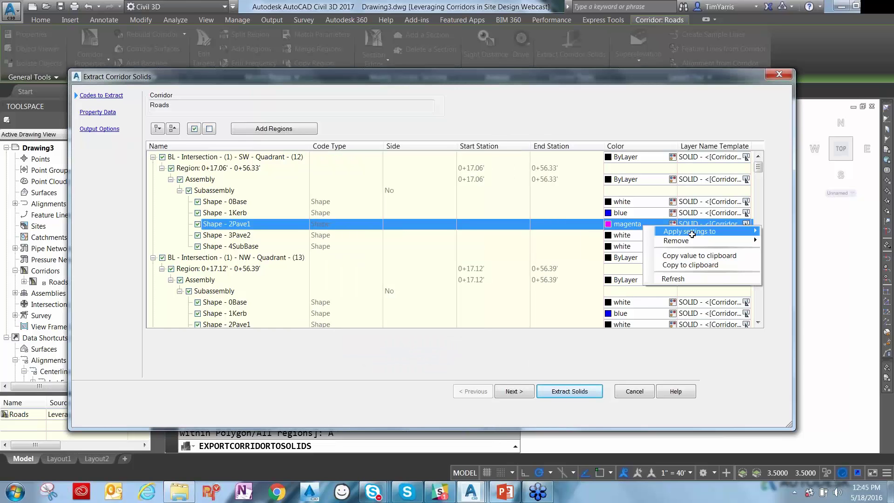
mouse_move(708, 231)
click(811, 241)
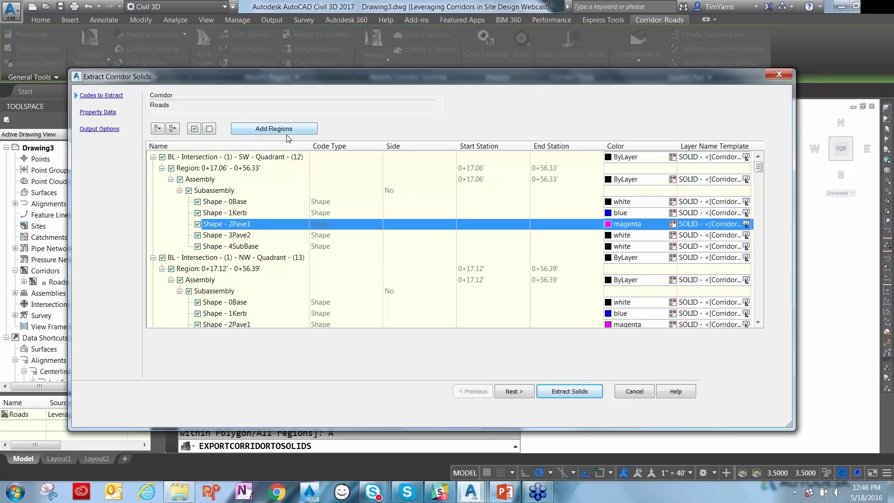
- Review the property data defined under Corridor Model Information and Corridor Shape Information, widening the Name column
click(97, 113)
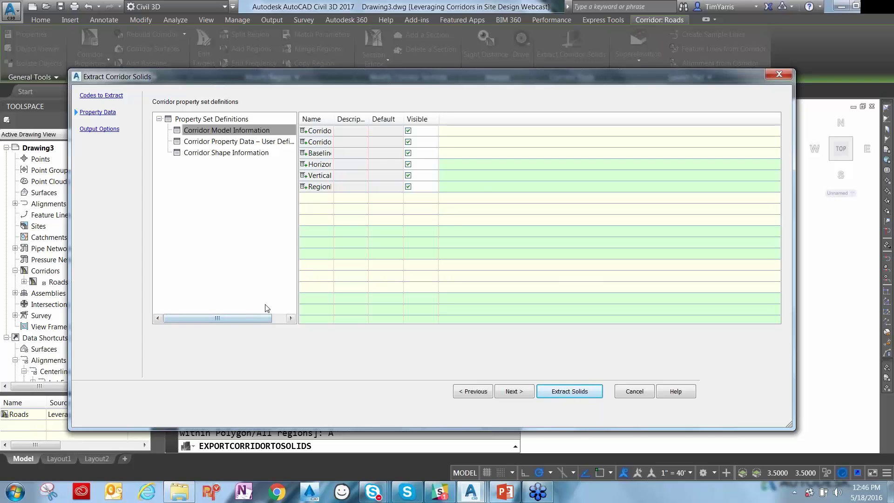
drag(333, 120, 381, 121)
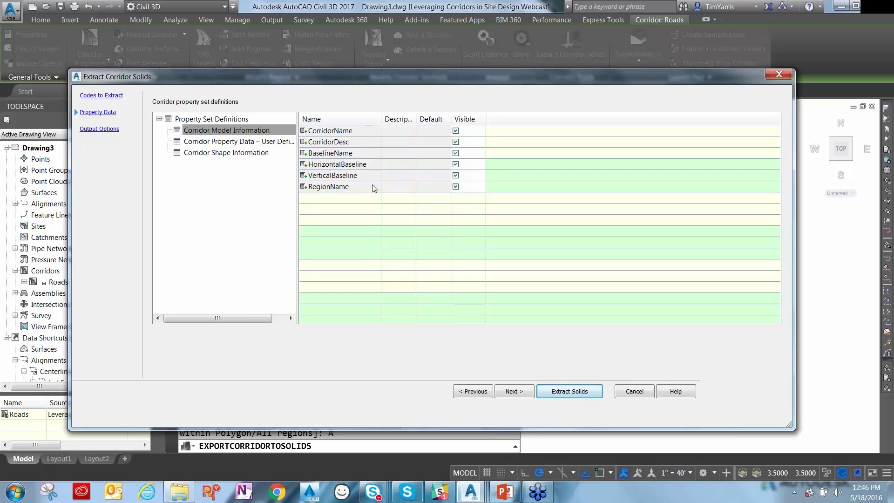
drag(374, 154, 374, 196)
click(215, 155)
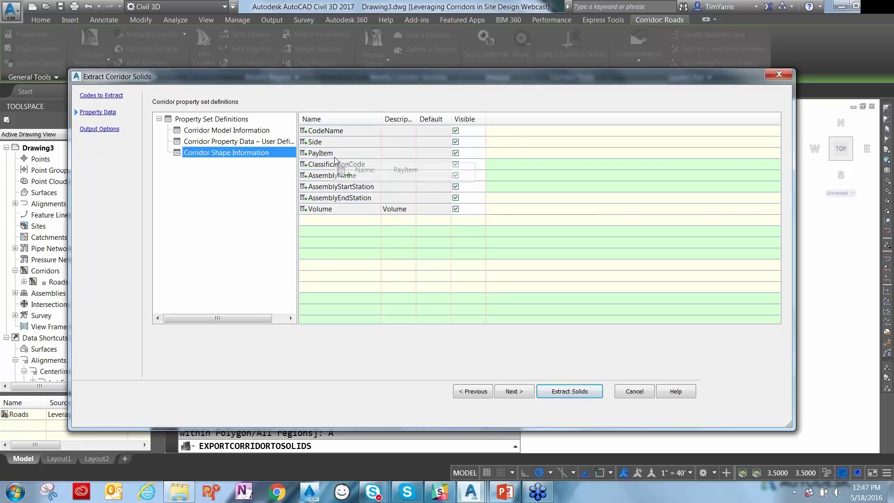
click(363, 170)
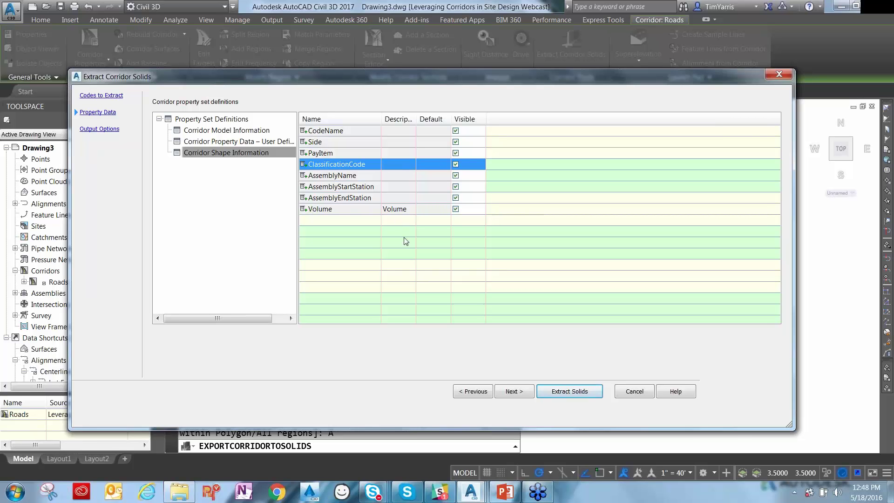
- Add an Owner property to the user-defined corridor property data and enter the owner's first name as its default value
click(228, 141)
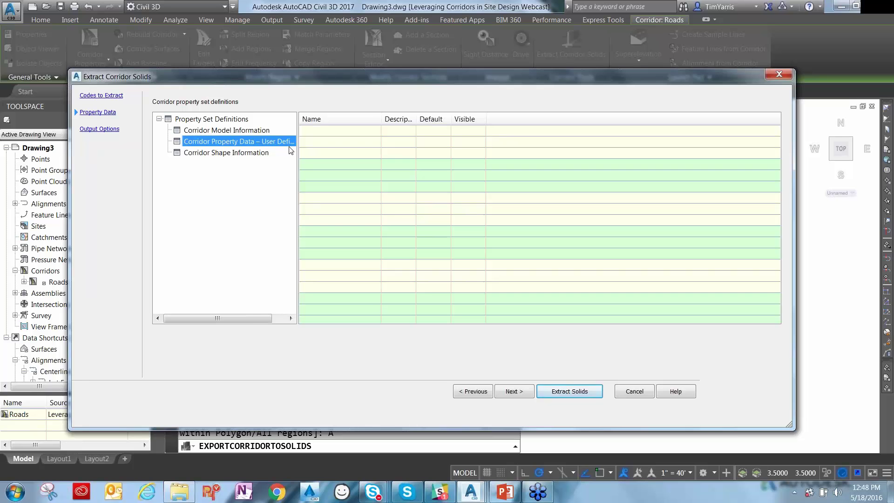
drag(252, 316, 271, 201)
click(316, 135)
right_click(315, 134)
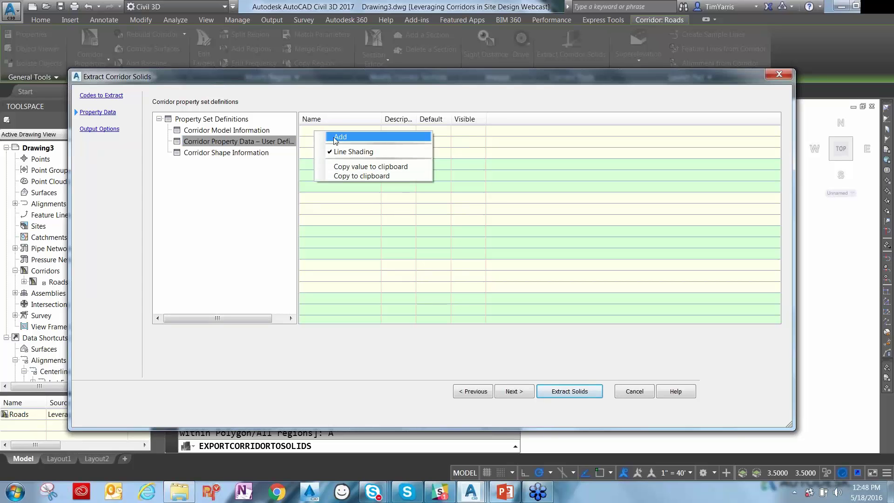
click(348, 137)
click(349, 132)
click(345, 131)
text(Owner)
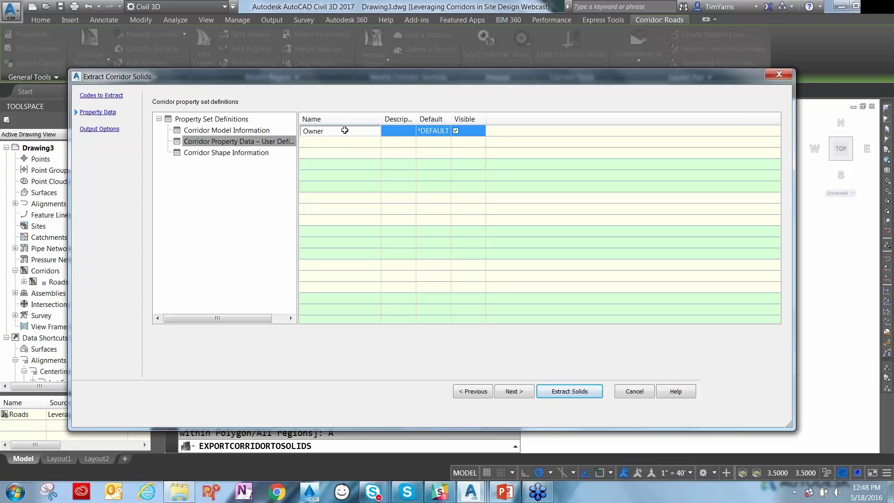
click(433, 131)
key(ctrl+a)
text(Tim)
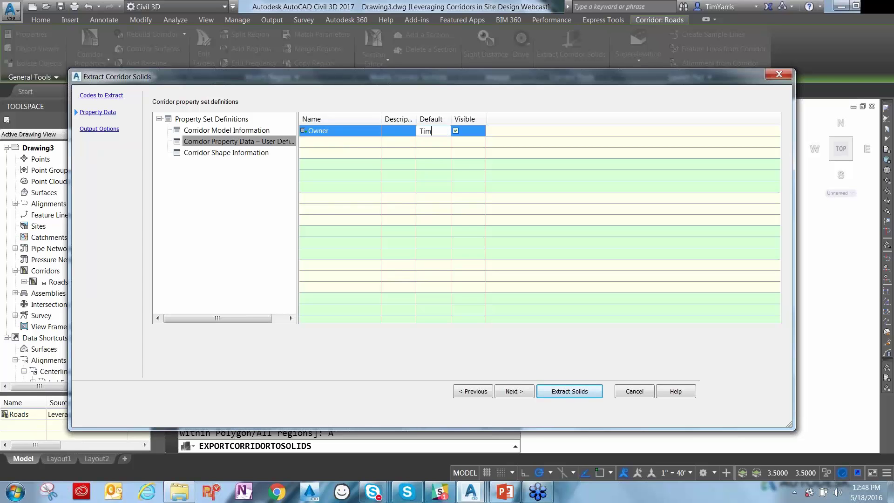
- Add a second user-defined corridor property named Condition, keeping its *DEFAULT* value
click(350, 146)
right_click(350, 147)
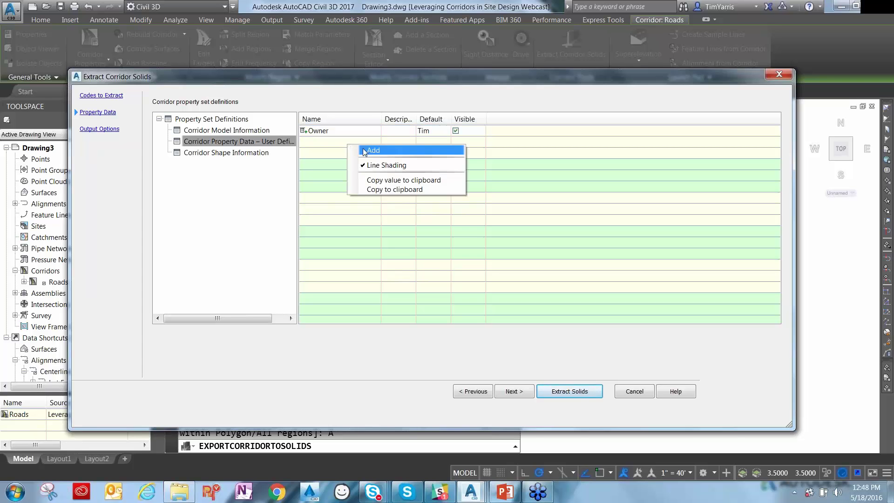
click(365, 150)
click(353, 142)
text(Condition)
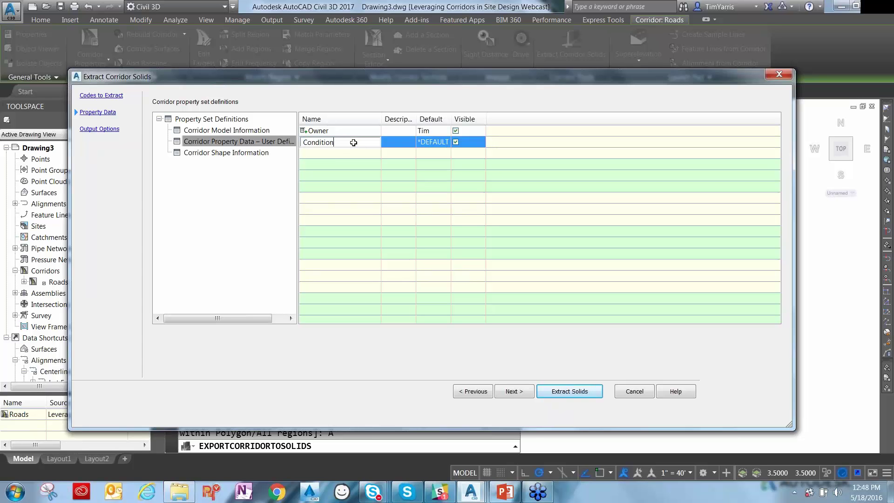
click(416, 145)
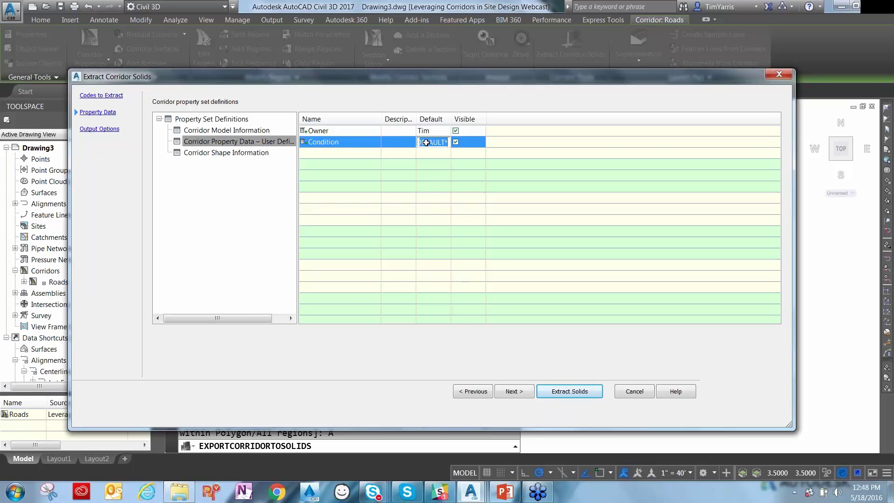
click(437, 168)
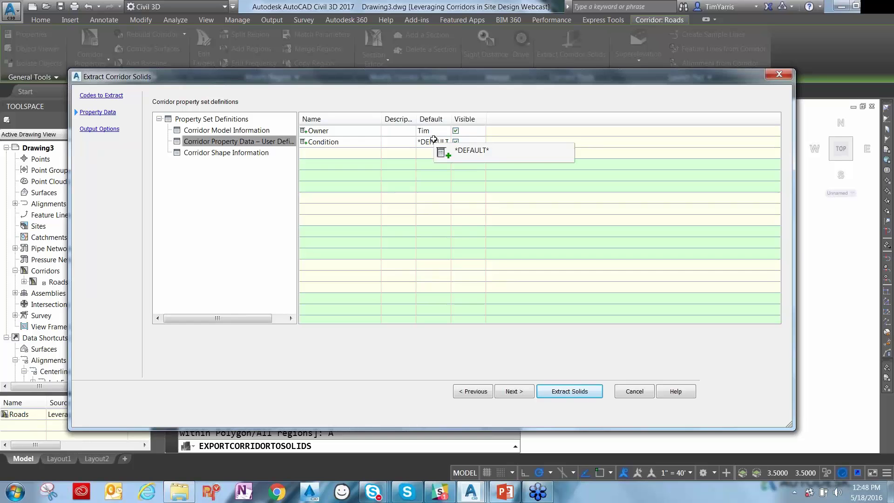
- Extract the corridor as AutoCAD 3D solids inserted into the current drawing with a dynamic link to the corridor
click(95, 131)
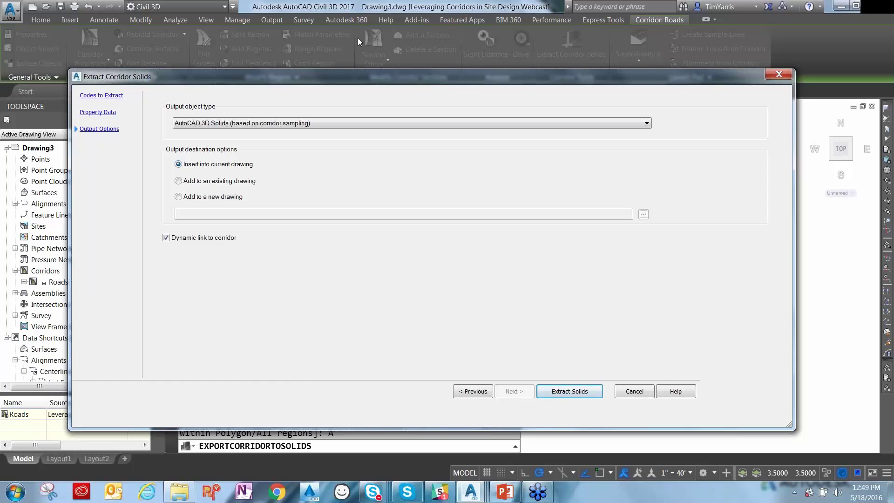
drag(348, 75, 370, 335)
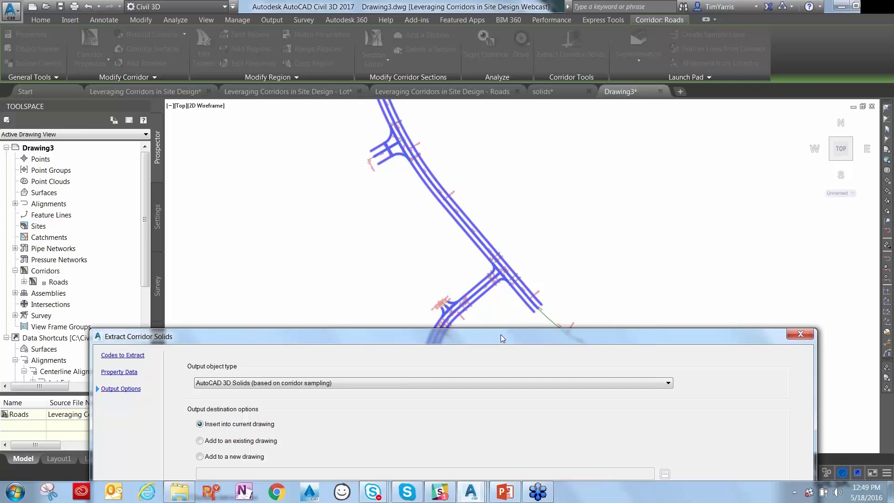
drag(501, 335, 472, 68)
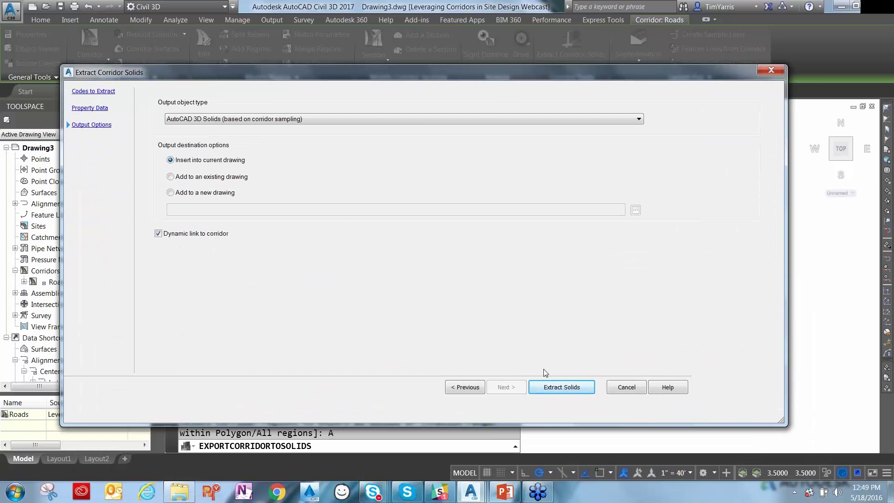
click(578, 387)
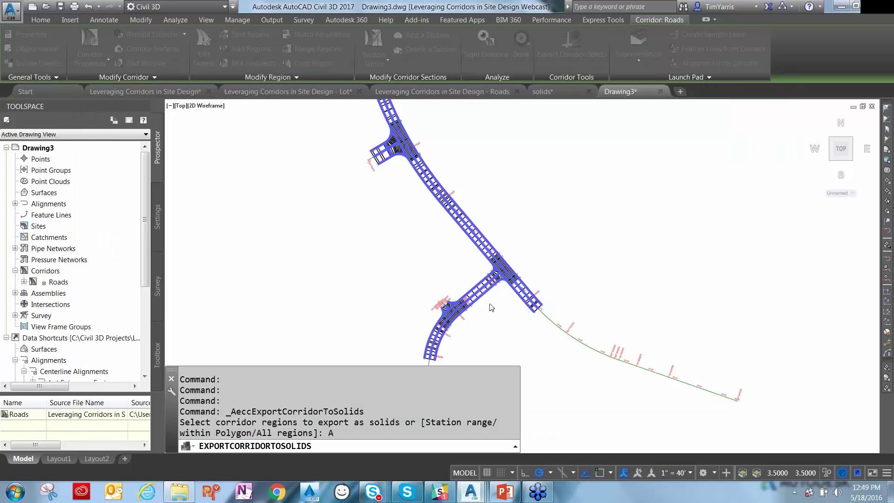
- Show the extracted solids in the Conceptual visual style, in a 3D view of the main road's end
scroll(502, 297, up, 5)
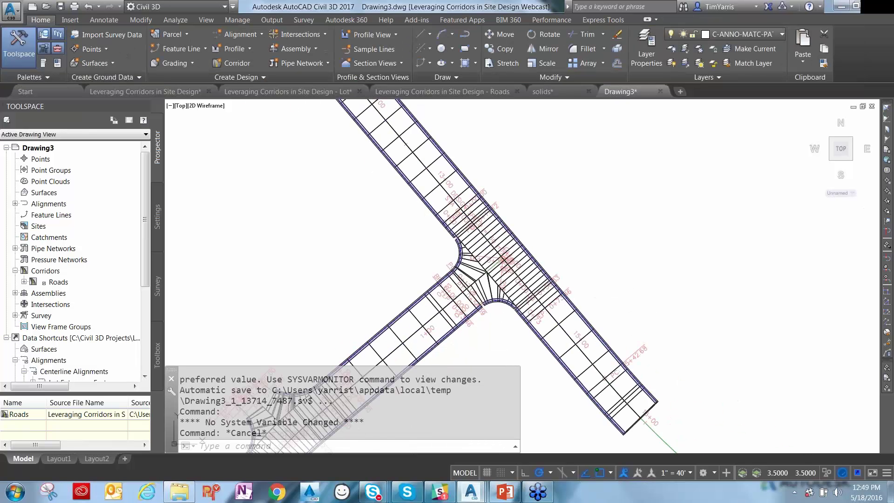
shift+middle_drag(502, 296, 480, 200)
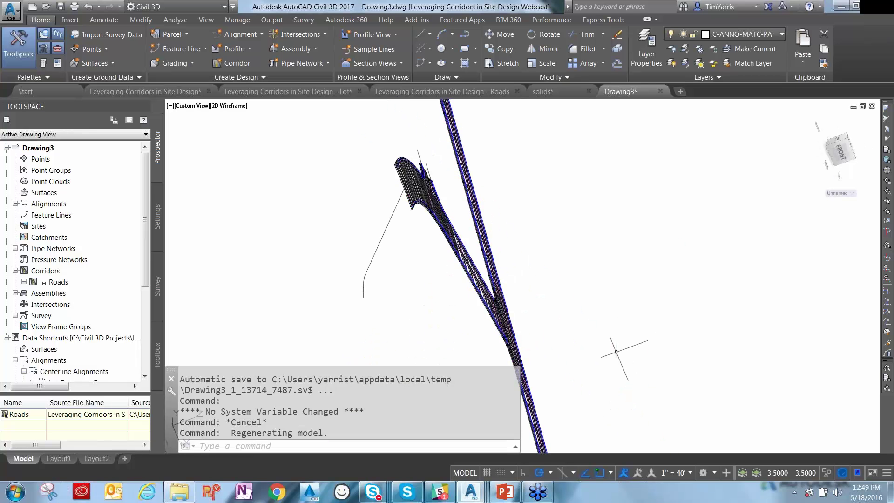
shift+middle_drag(652, 210, 615, 256)
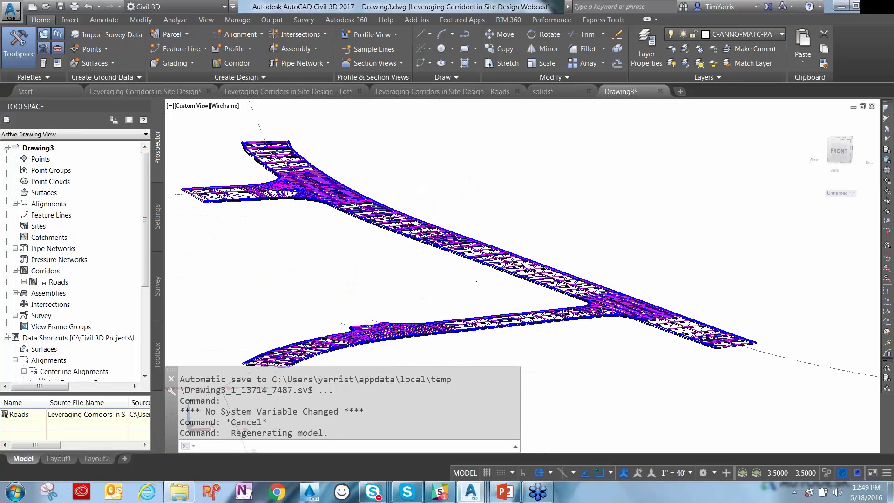
text(zw)
key(Return)
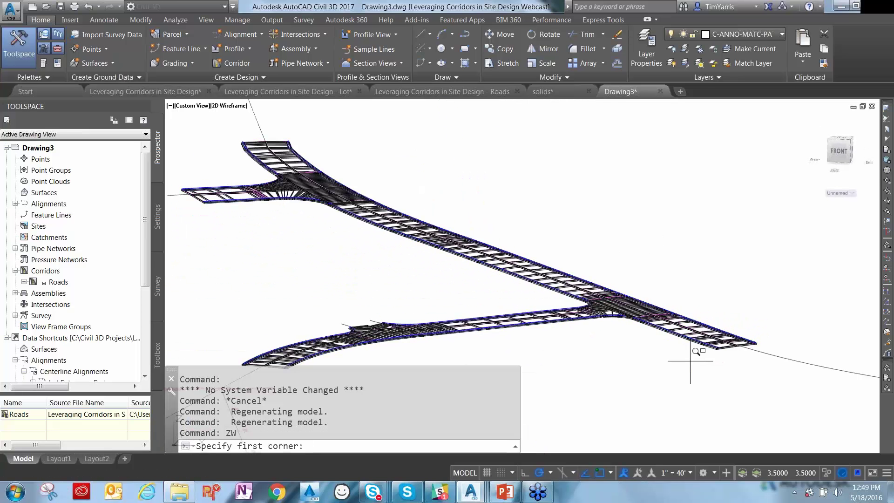
click(653, 296)
click(782, 380)
scroll(520, 319, up, 3)
middle_drag(628, 369, 527, 353)
click(234, 106)
click(266, 145)
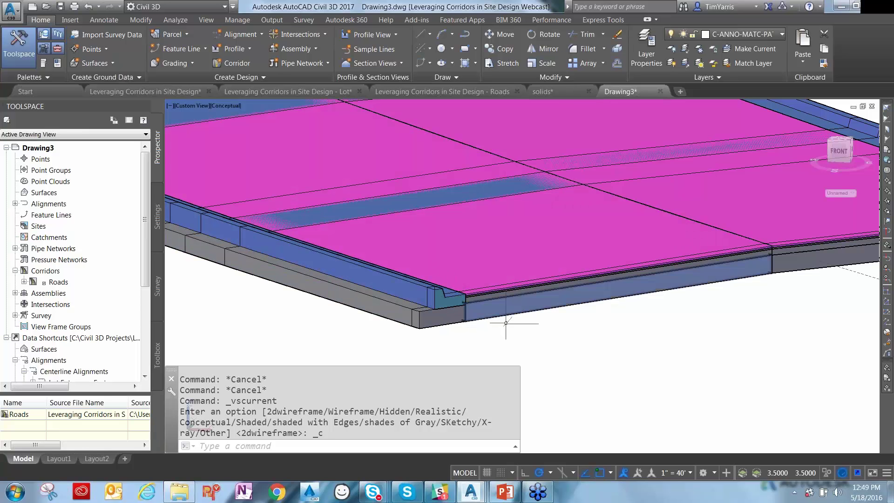
- Examine the extended data property sets of the blue kerb solid at the road's end
scroll(471, 332, up, 2)
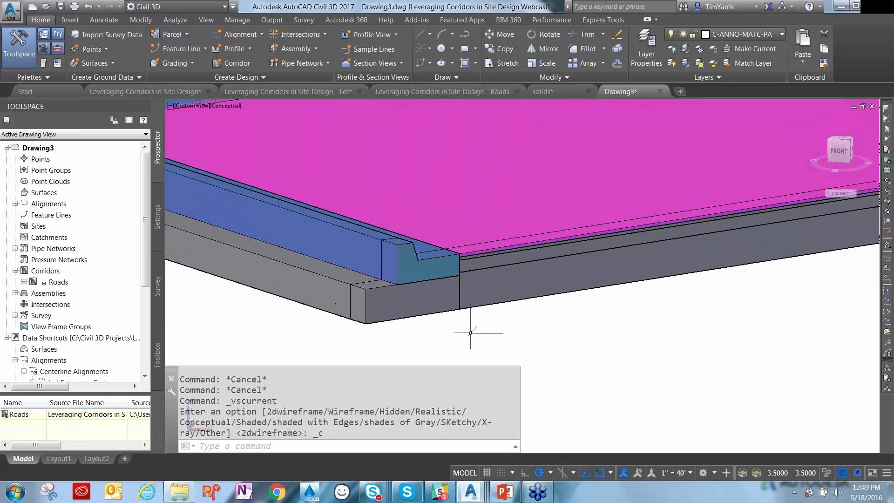
scroll(471, 332, up, 2)
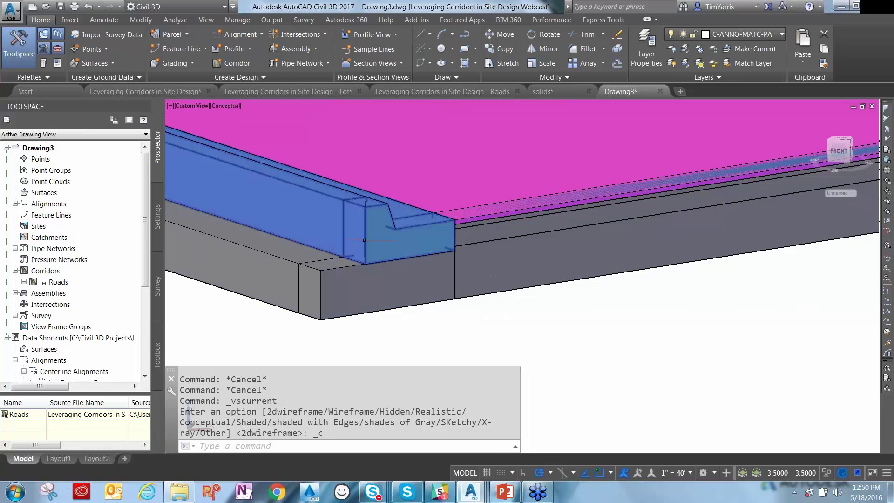
click(364, 240)
right_click(364, 240)
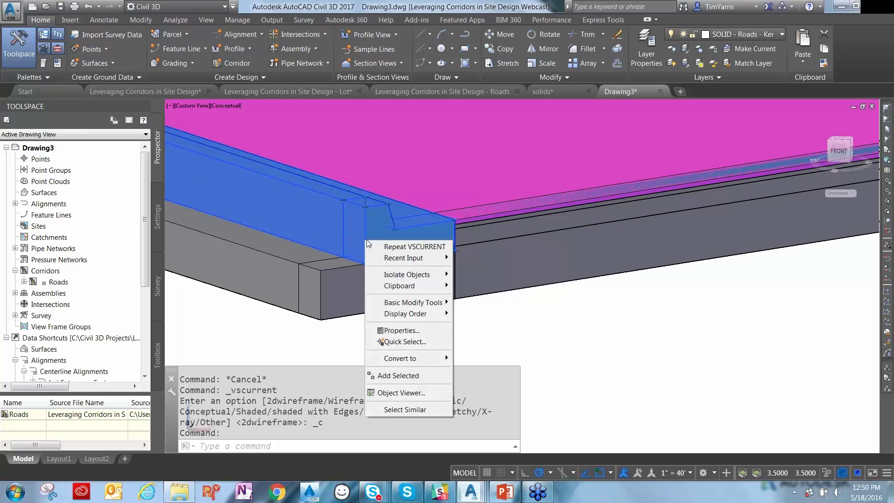
click(401, 331)
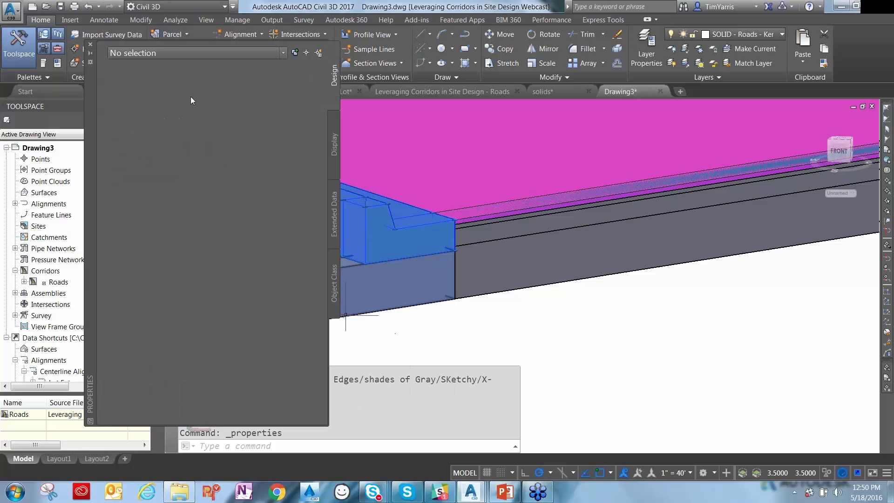
key(Escape)
click(399, 226)
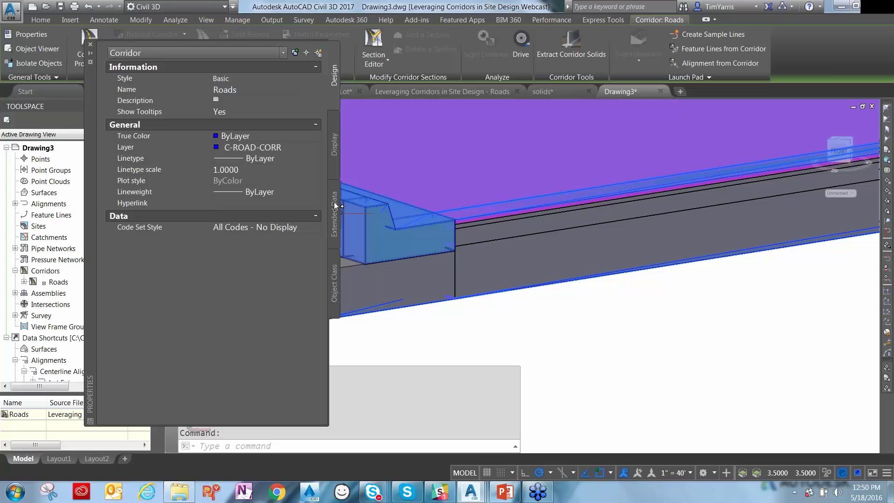
click(334, 202)
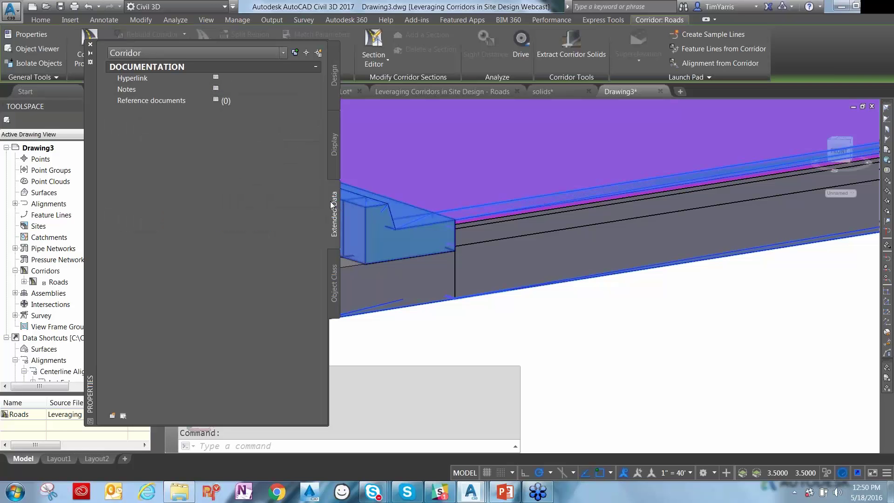
key(Escape)
key(Escape)
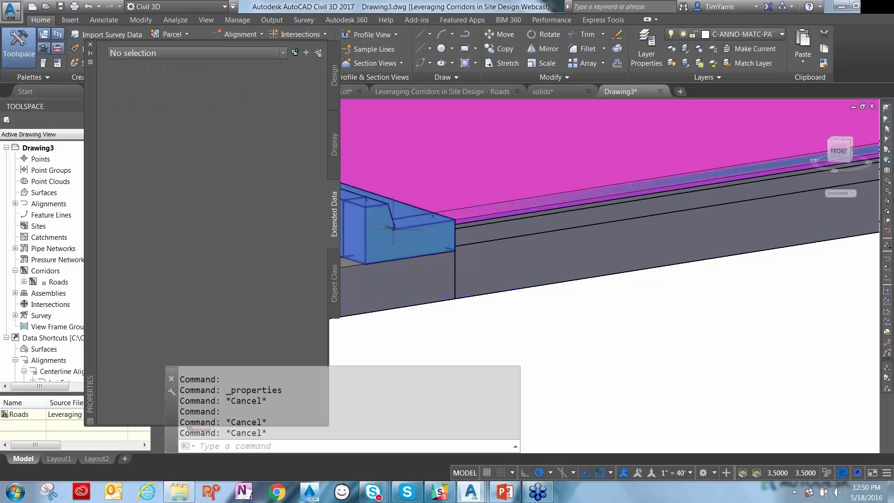
click(386, 230)
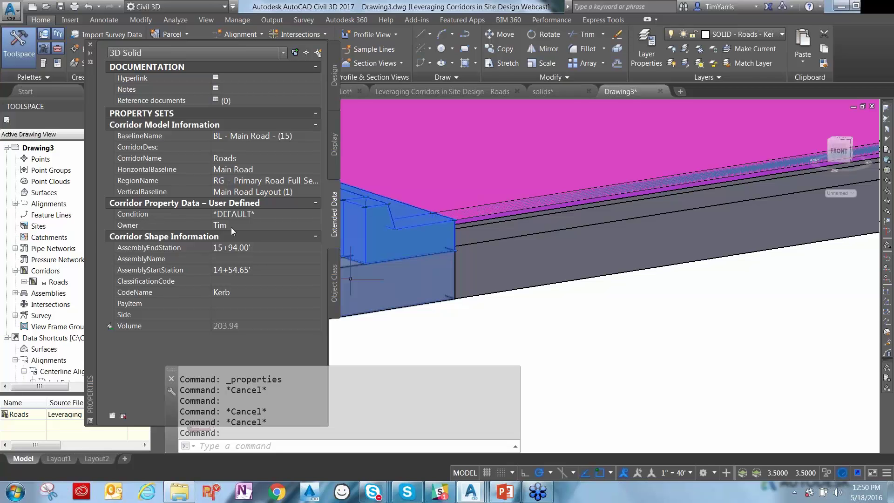
- Set the kerb solid's Condition to New and replace its Owner value with another first name
click(241, 215)
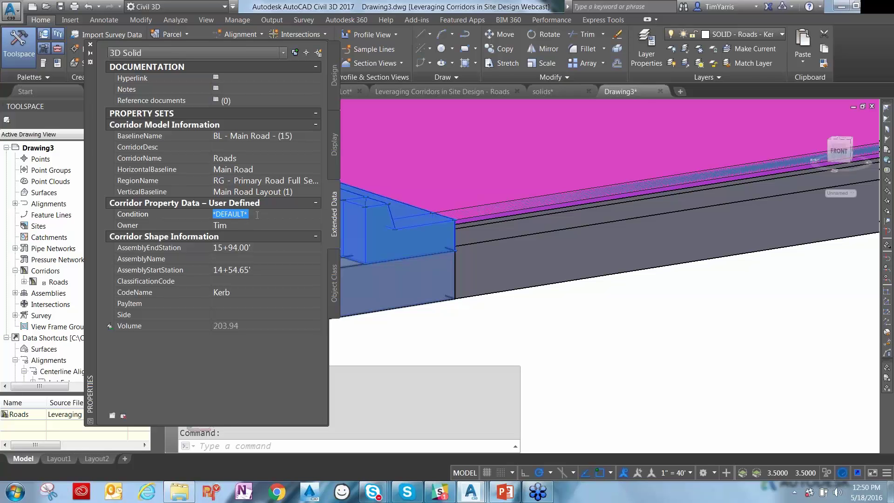
text(New)
key(Tab)
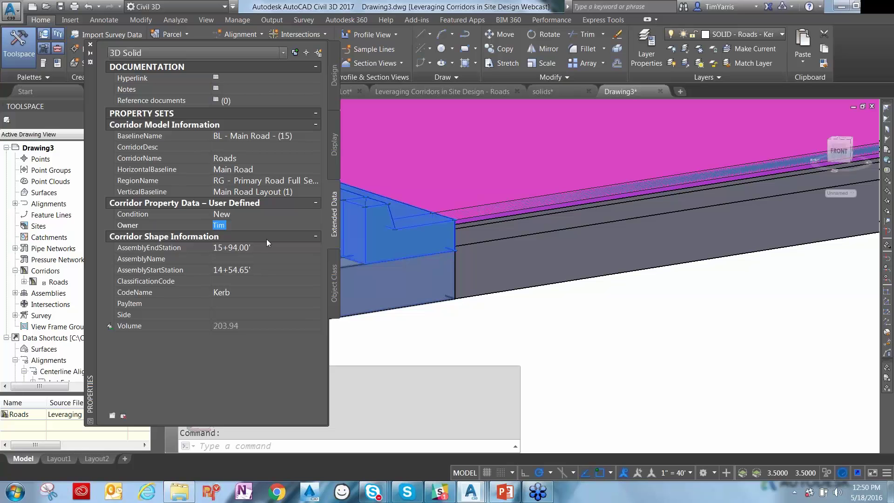
text(Eric)
click(300, 217)
click(244, 247)
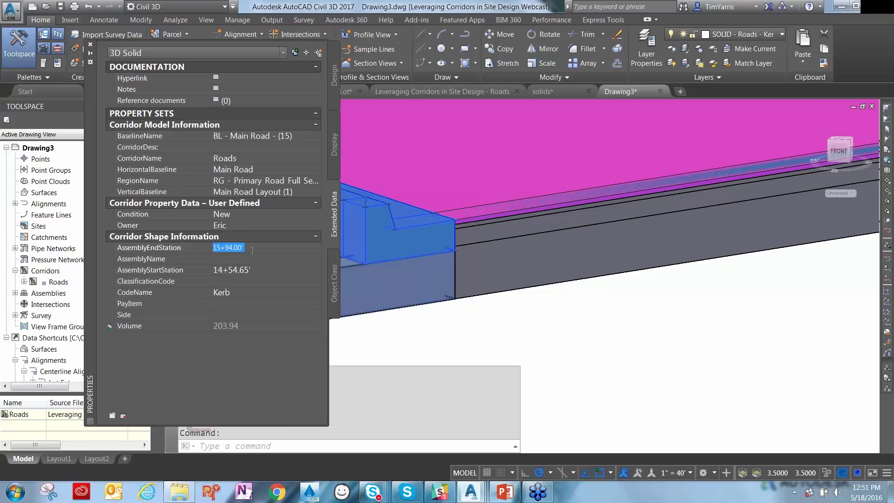
key(Tab)
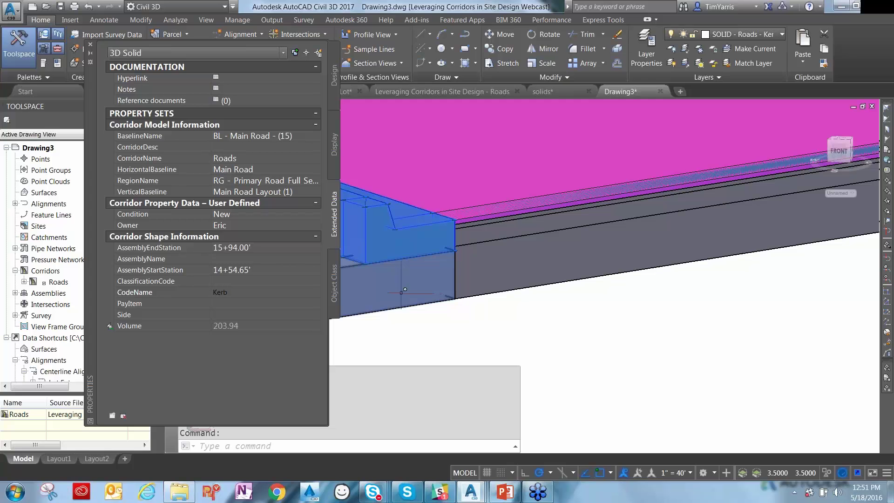
key(Escape)
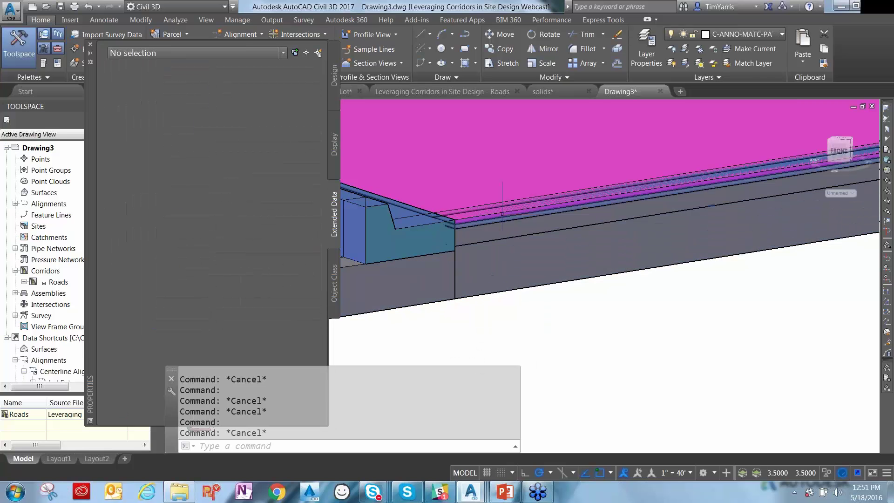
- Check the extended data of the magenta pavement solid and close its properties
click(493, 191)
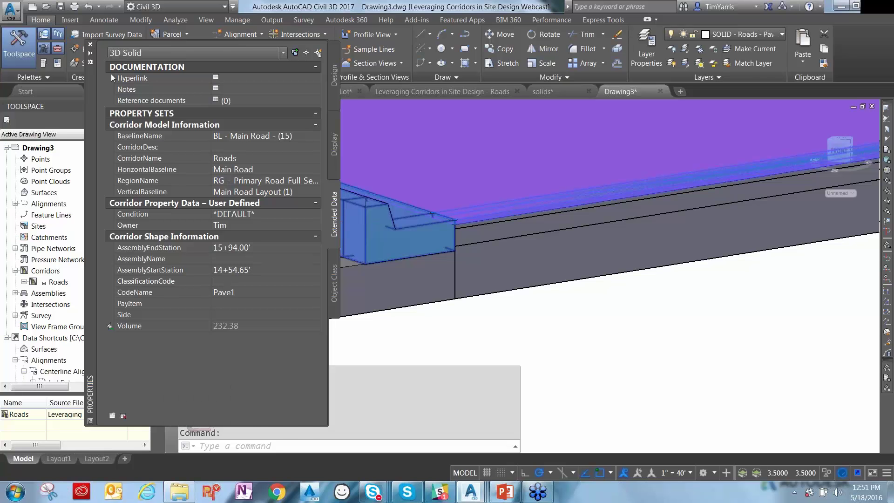
click(91, 47)
key(Escape)
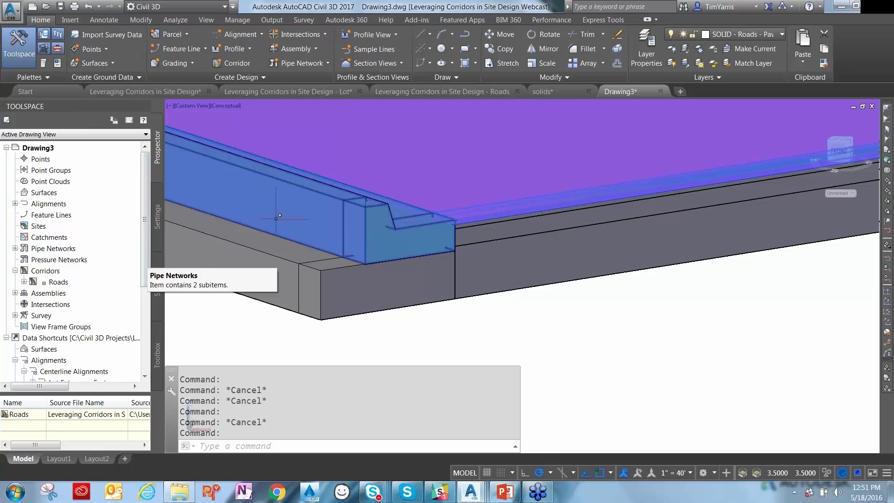
- Open the Roads corridor's code set style, All Codes - No Display, for editing and expand its Shape codes
right_click(67, 284)
click(113, 292)
click(243, 205)
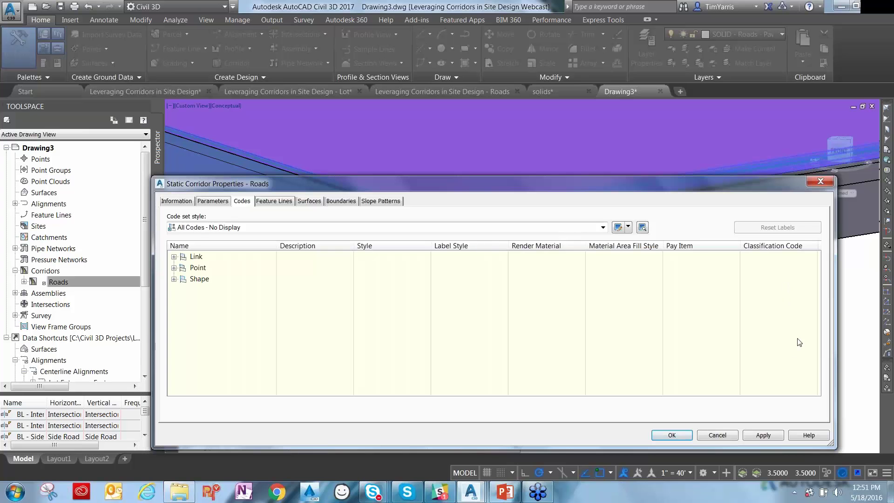
click(618, 228)
click(133, 141)
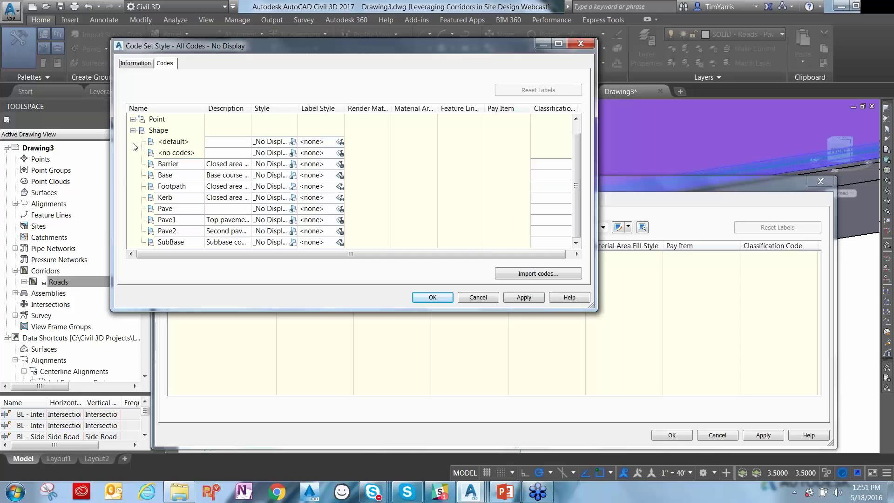
- Enter IFC - 206 as the classification code of the Kerb shape, enlarging the dialog to expose that column
click(175, 198)
click(546, 197)
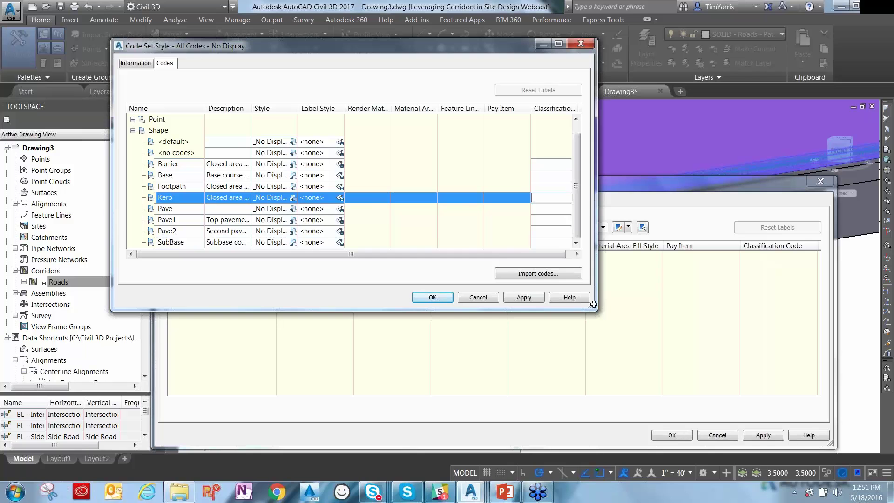
drag(592, 300, 632, 301)
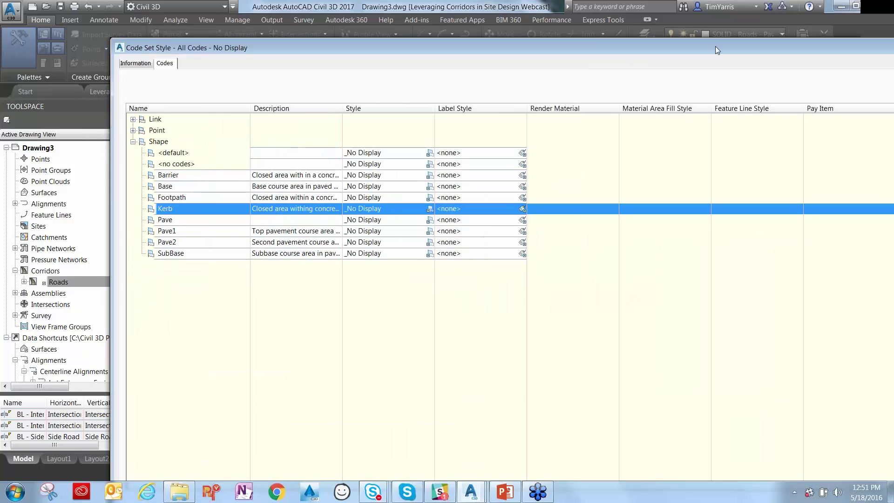
drag(716, 47, 591, 18)
click(794, 179)
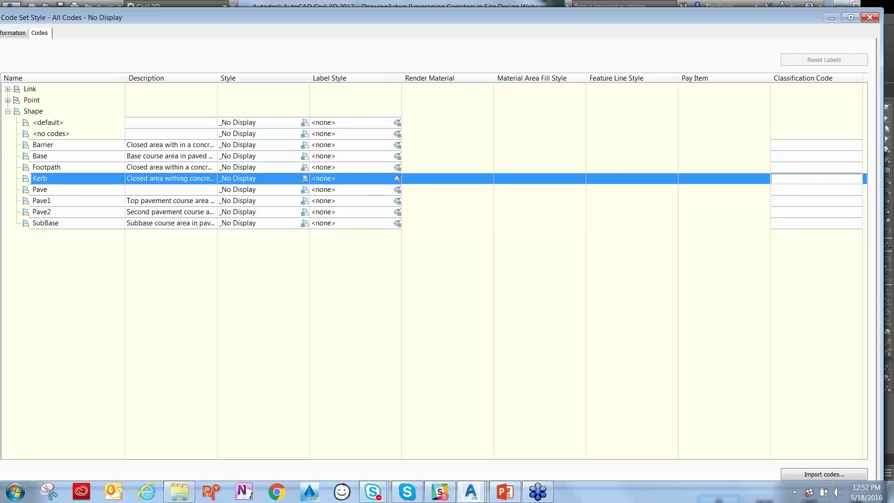
key(BackSpace)
key(BackSpace)
text(FC - 206)
key(Return)
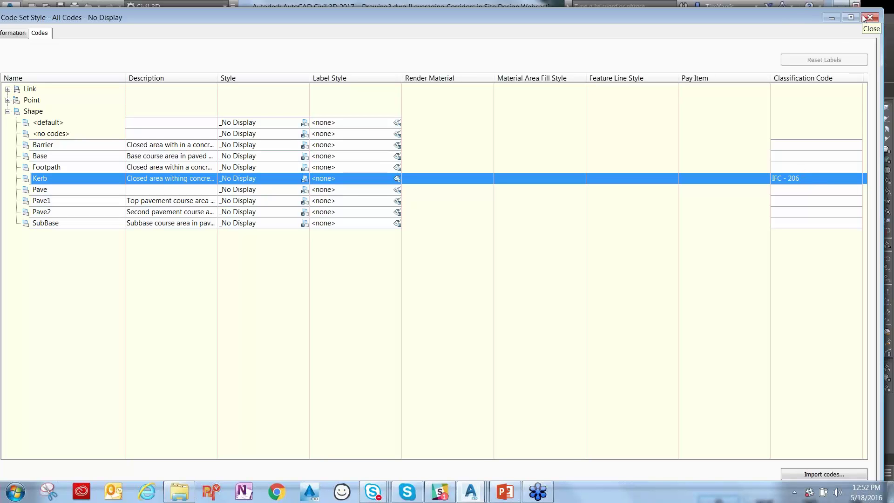
- Cancel the code set style edit and close the Roads corridor properties without applying changes
click(807, 115)
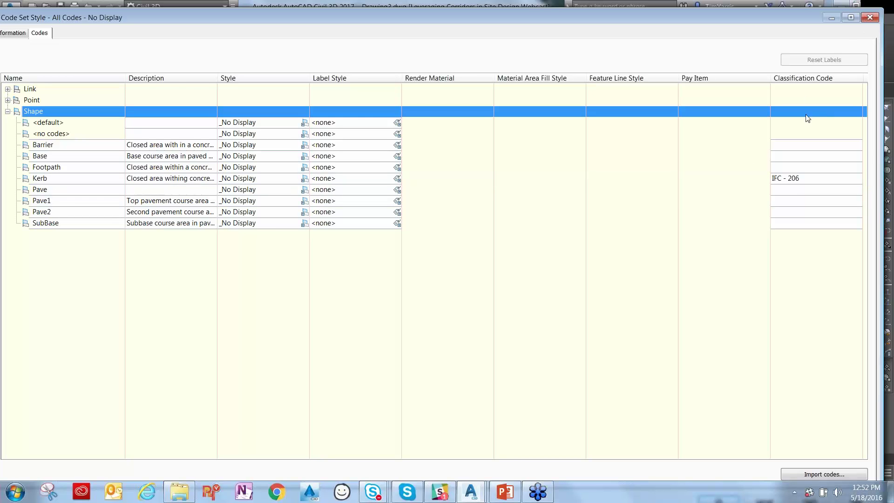
click(806, 146)
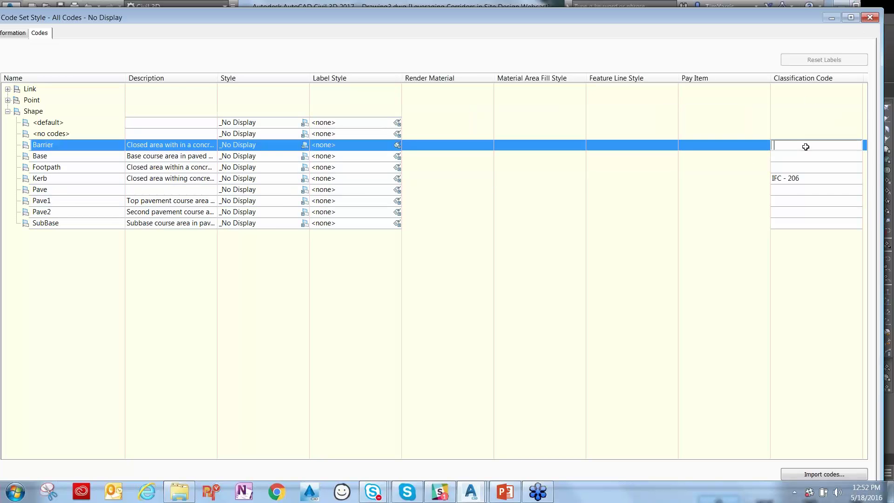
click(865, 13)
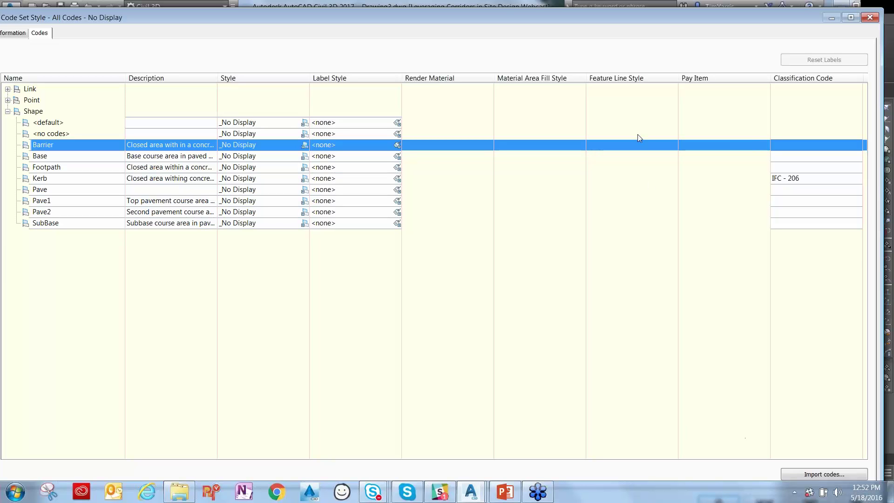
mouse_move(666, 27)
mouse_down()
mouse_move(666, 73)
mouse_move(661, 26)
mouse_up()
click(757, 447)
click(717, 435)
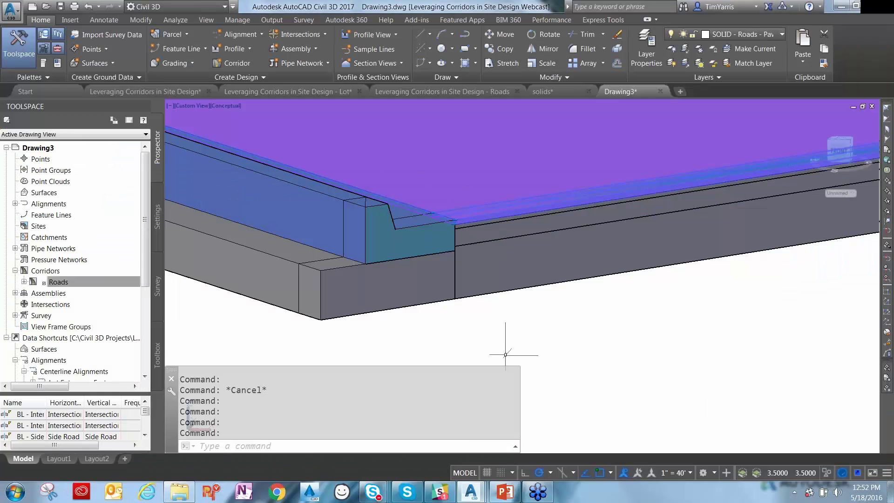
- Deselect the solids and show the junction of the main road and side road in the 3D view
key(Escape)
key(Escape)
scroll(505, 267, down, 8)
scroll(510, 268, down, 5)
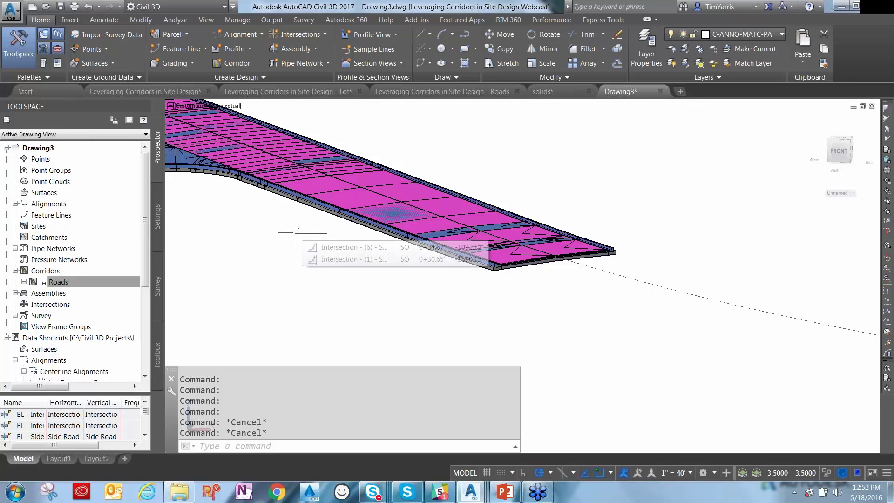
middle_drag(268, 238, 565, 304)
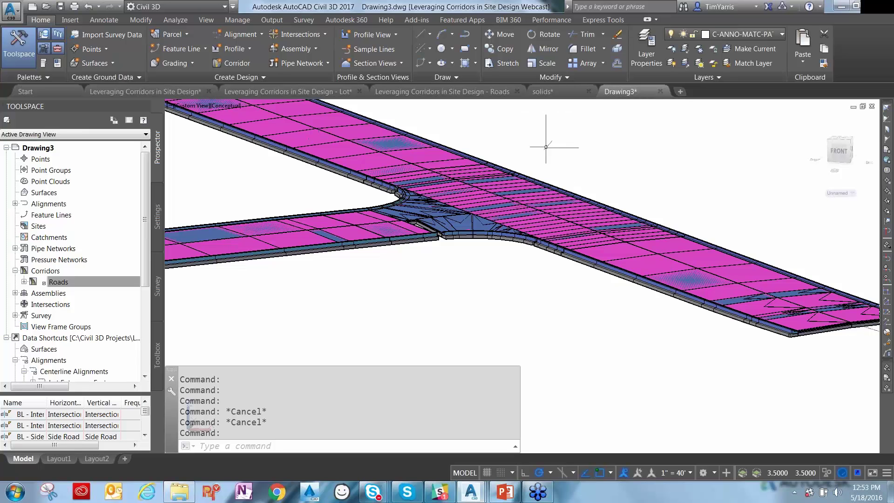
- Switch to the Leveraging Corridors in Site Design - Roads drawing and select the Main Road alignment
click(445, 92)
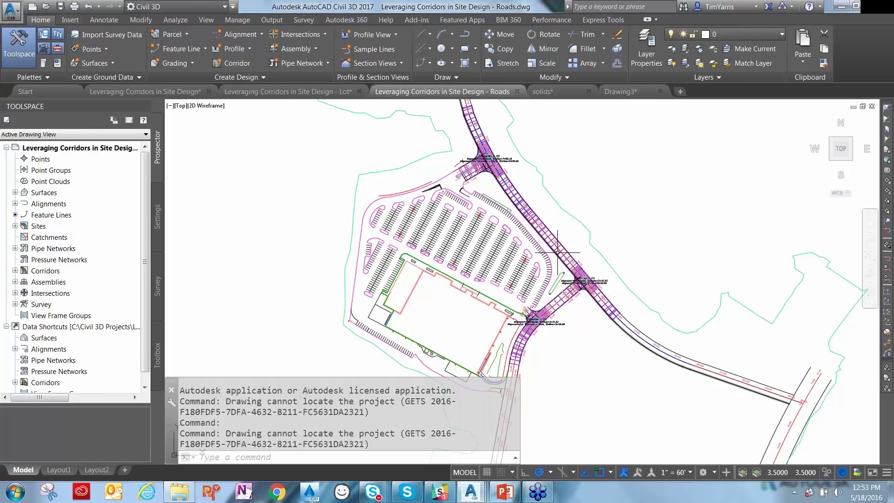
click(582, 282)
key(Escape)
scroll(533, 224, up, 2)
scroll(535, 224, up, 2)
click(540, 222)
key(Escape)
click(540, 223)
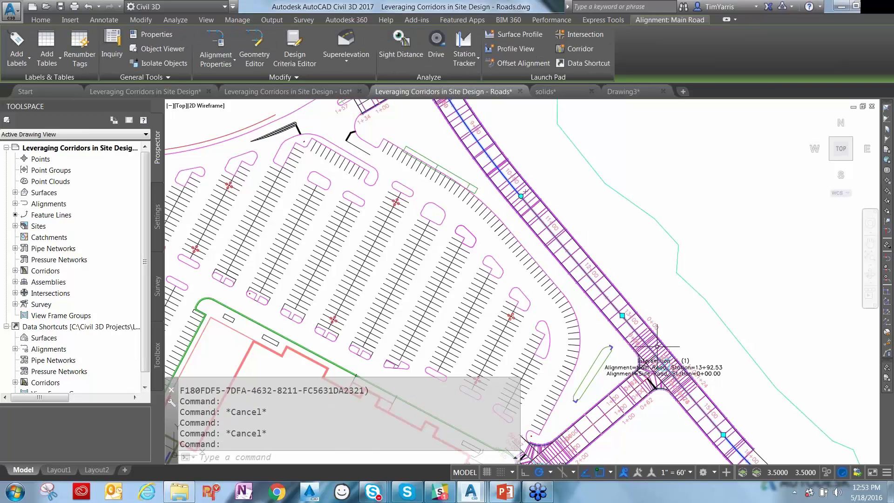
- Move the Main Road alignment's intersection point near the side road junction outward to the east, away from the parking lot
scroll(699, 375, down, 4)
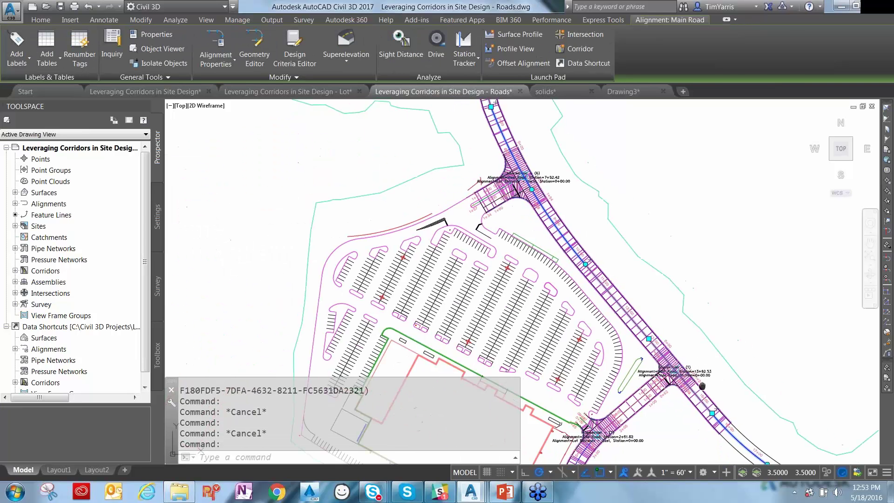
click(588, 308)
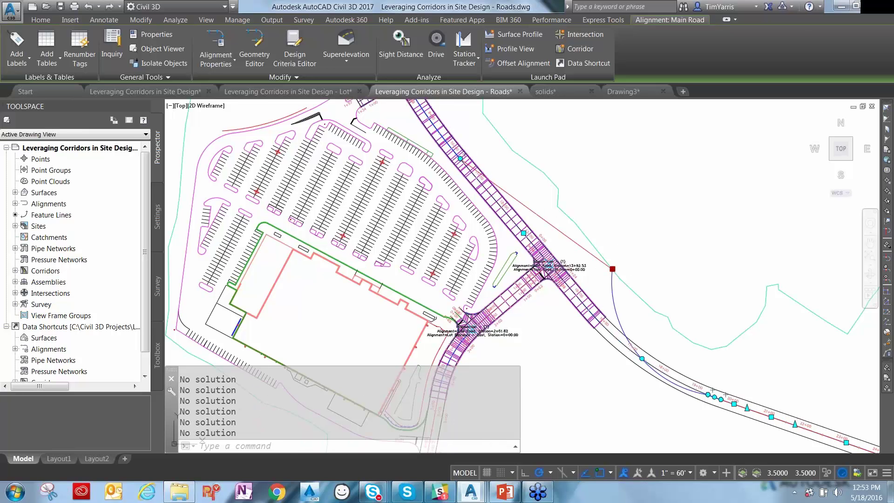
click(613, 269)
key(Escape)
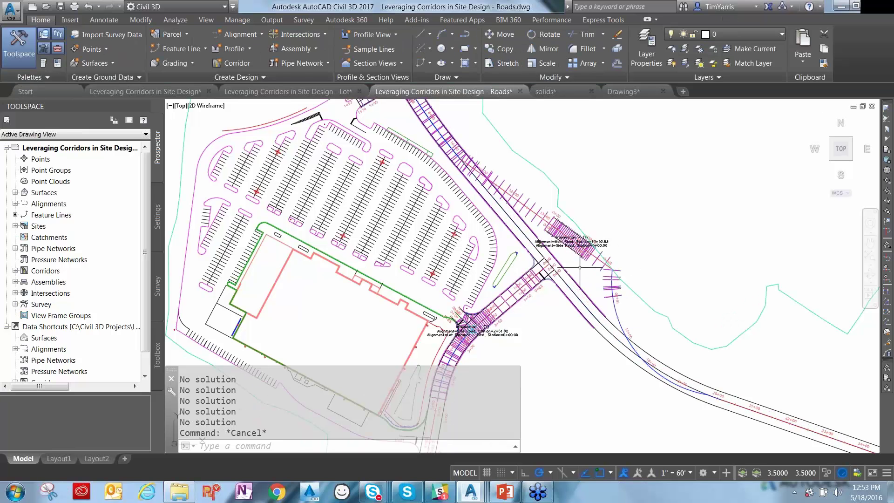
- Rebuild the Roads corridor so it follows the edited Main Road alignment
click(584, 256)
right_click(589, 253)
key(Escape)
key(Escape)
click(576, 234)
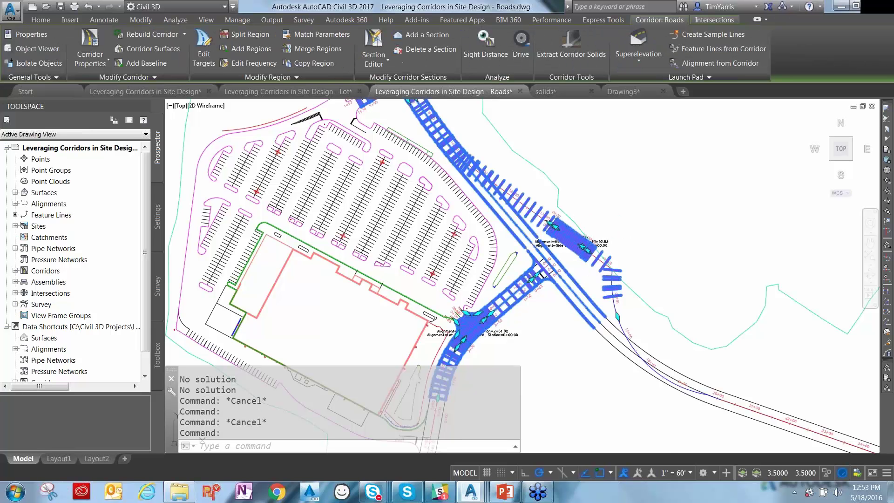
right_click(562, 229)
click(601, 403)
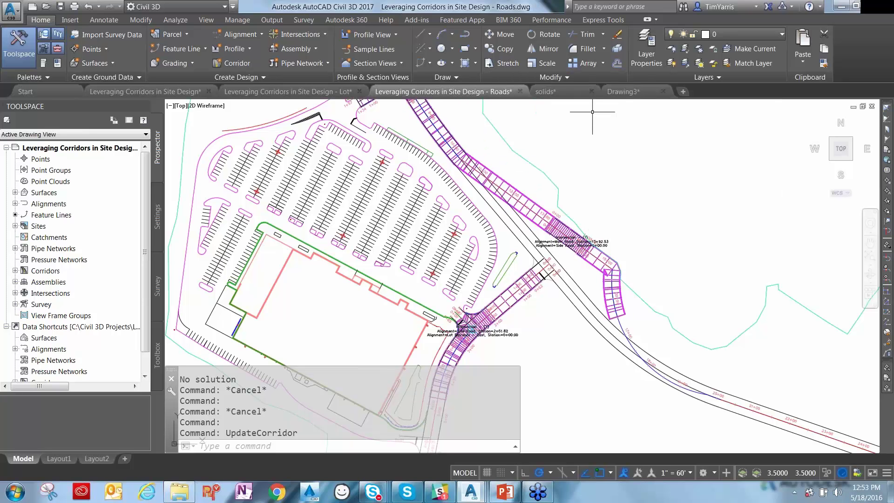
- Switch to Drawing3 and update its referenced Roads corridor from the source drawing
click(632, 94)
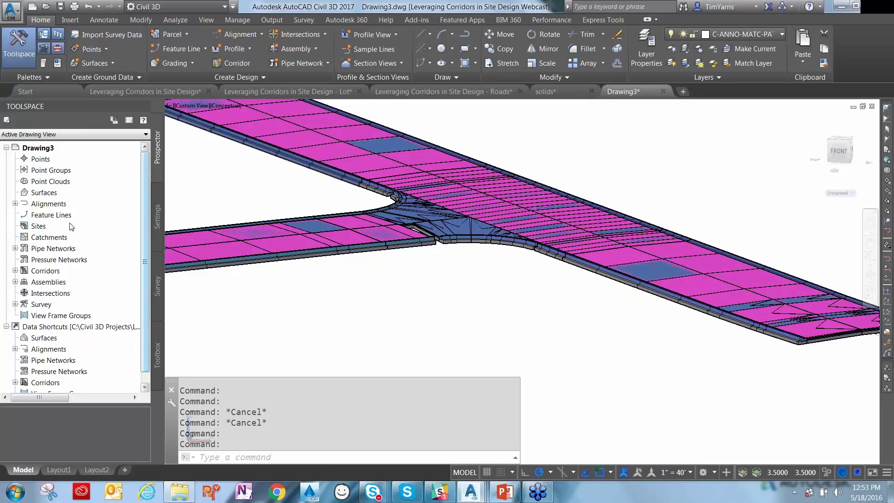
click(15, 271)
click(51, 282)
right_click(49, 283)
click(86, 313)
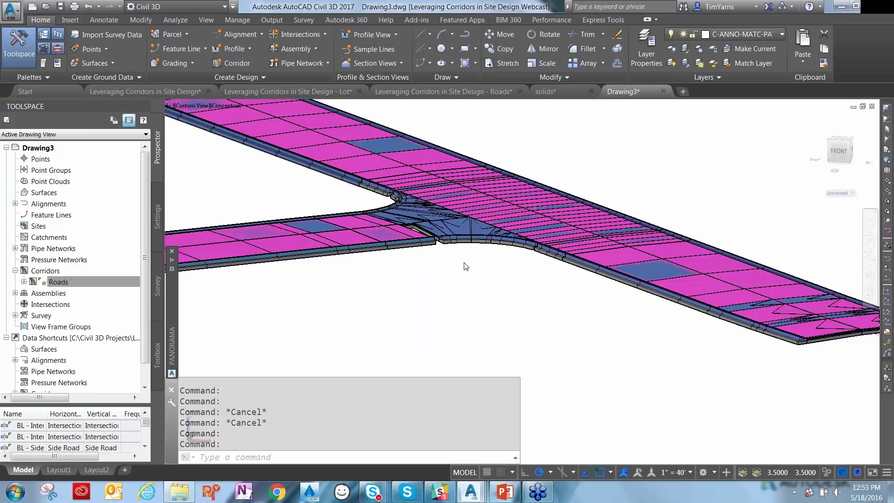
- Examine the extracted road solids from farther out and select the Roads corridor reference in the drawing's object list
click(408, 273)
click(438, 286)
scroll(435, 286, down, 5)
scroll(435, 293, down, 2)
shift+middle_drag(436, 293, 547, 246)
scroll(547, 246, up, 3)
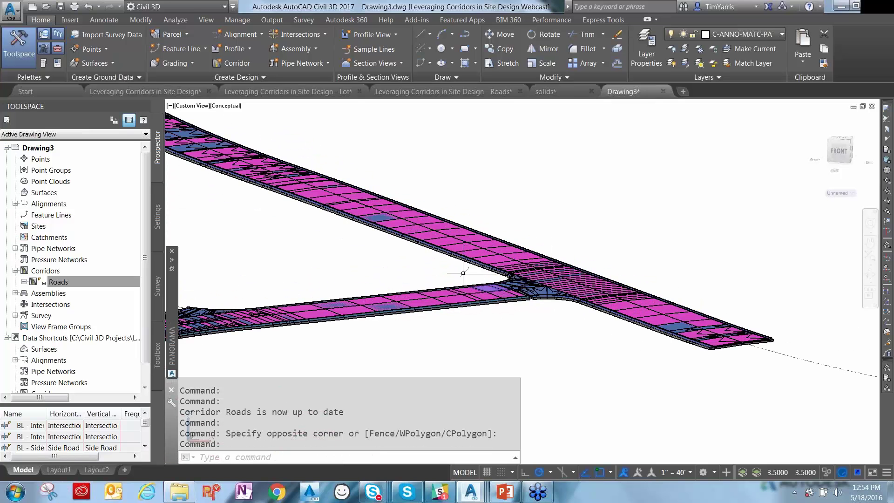
click(75, 282)
mouse_move(609, 373)
mouse_move(572, 282)
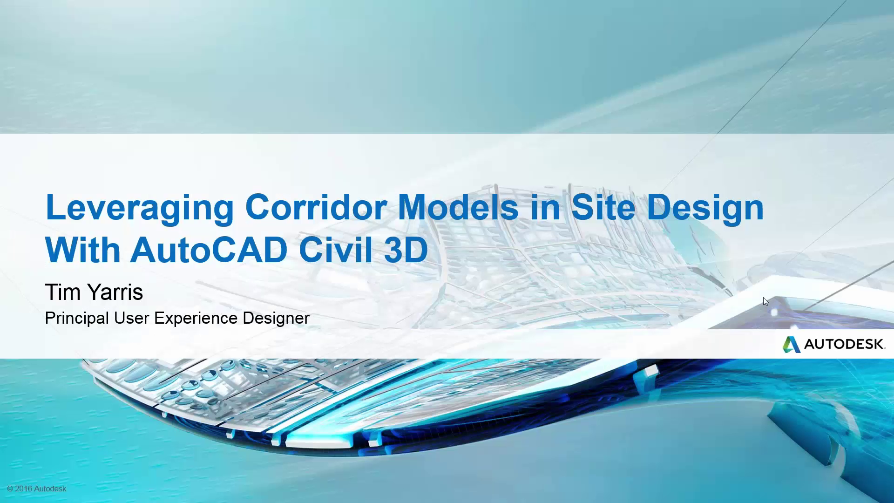
click(764, 297)
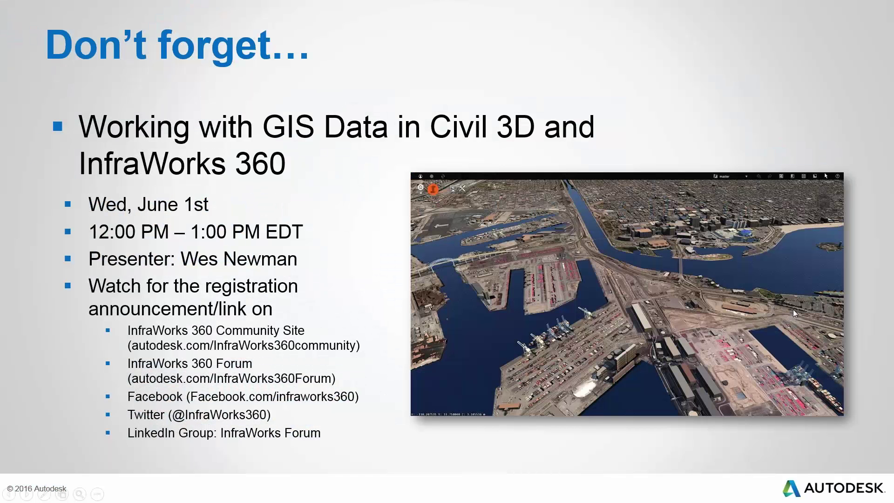